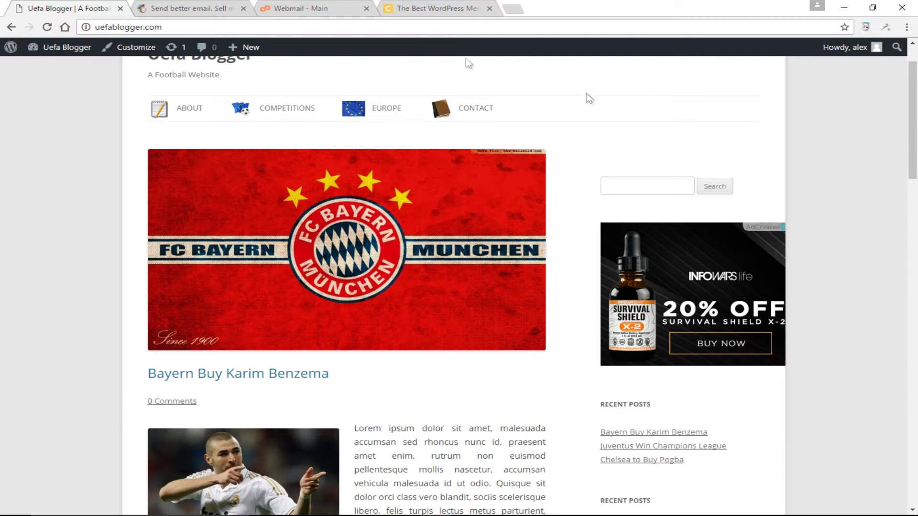
- Switch to the MailChimp home page tab
{"action": "left_click", "coordinate": [211, 12]}
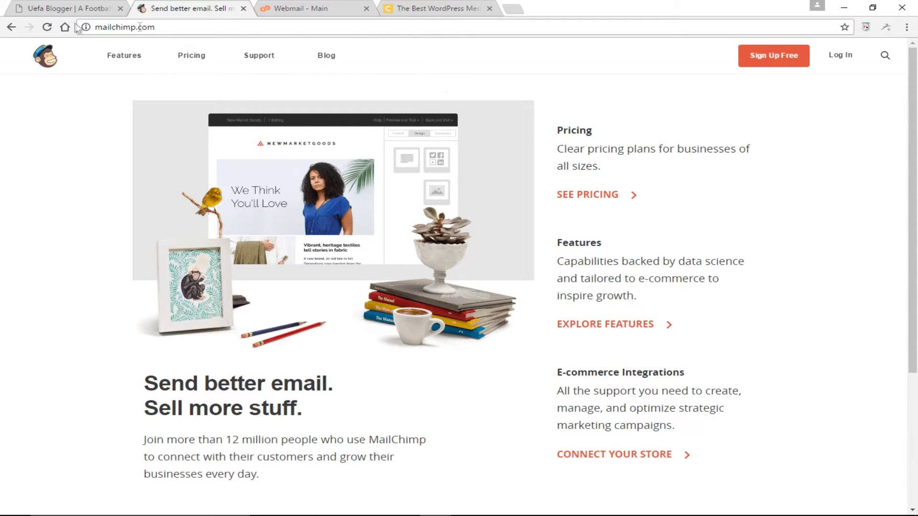
- Go from the membership plugin article to the Chris Lema blog listing
{"action": "left_click", "coordinate": [432, 9]}
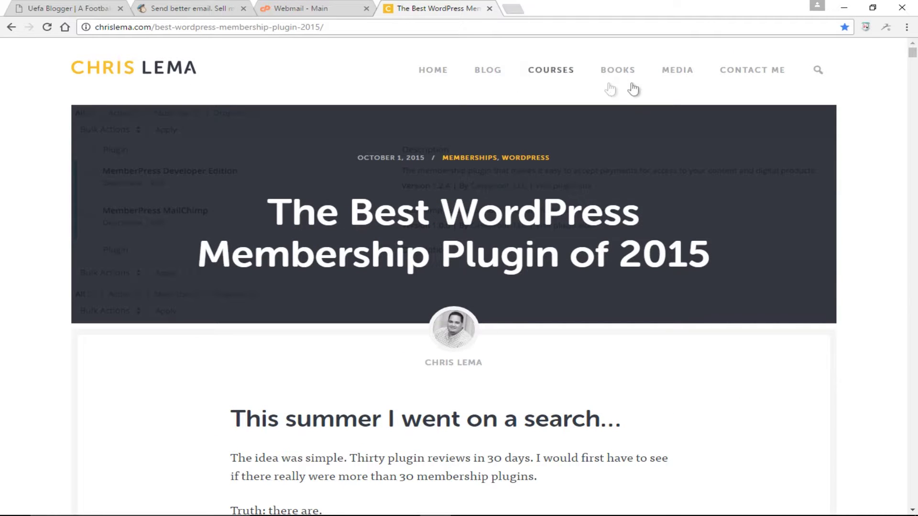
{"action": "left_click", "coordinate": [495, 72]}
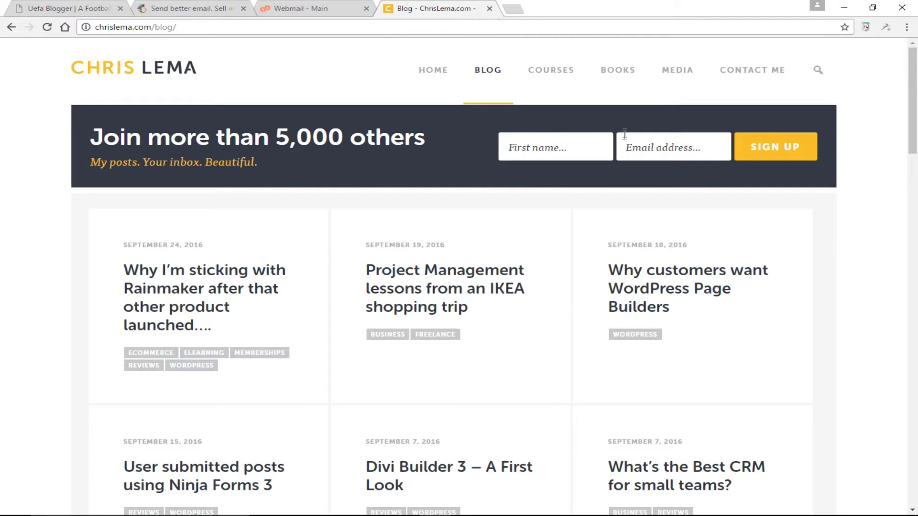
- Scroll through the Uefa Blogger site's posts and sidebar
{"action": "left_click", "coordinate": [72, 8]}
{"action": "scroll", "coordinate": [549, 260], "scroll_direction": "up", "scroll_amount": 1}
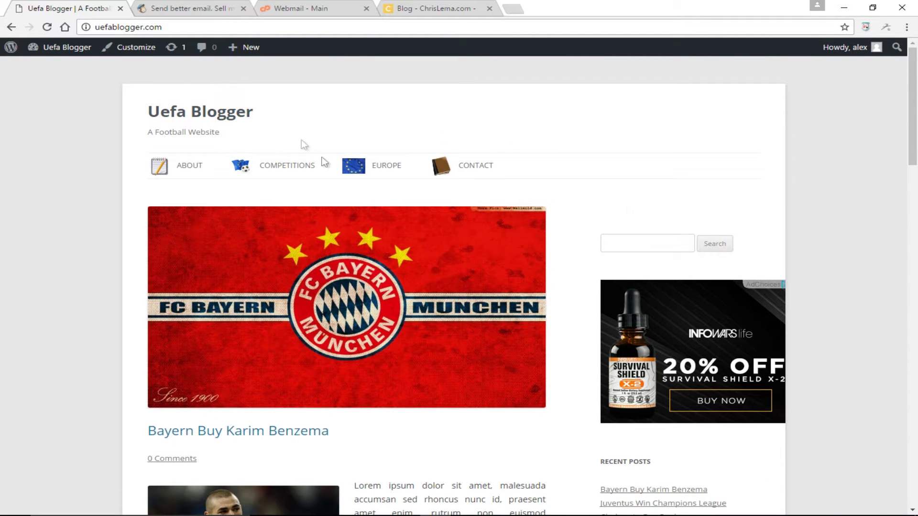
{"action": "scroll", "coordinate": [676, 212], "scroll_direction": "down", "scroll_amount": 14}
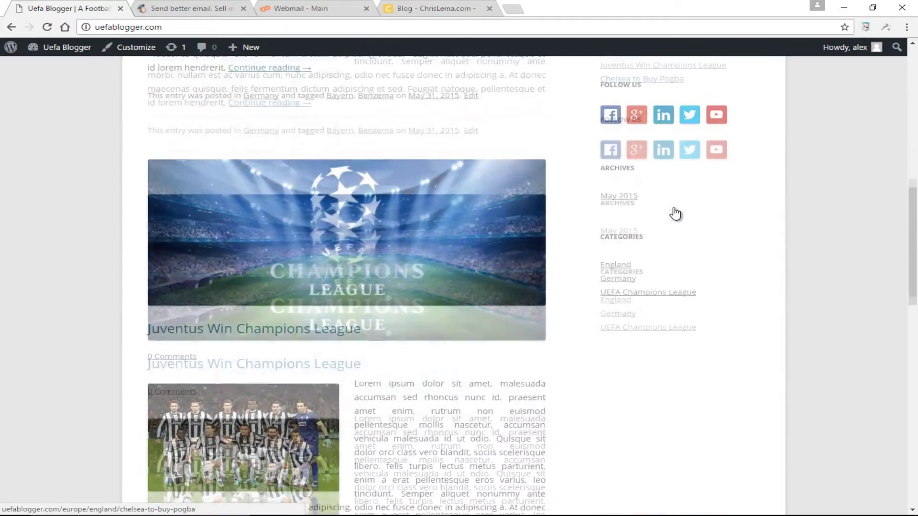
{"action": "scroll", "coordinate": [676, 212], "scroll_direction": "up", "scroll_amount": 10}
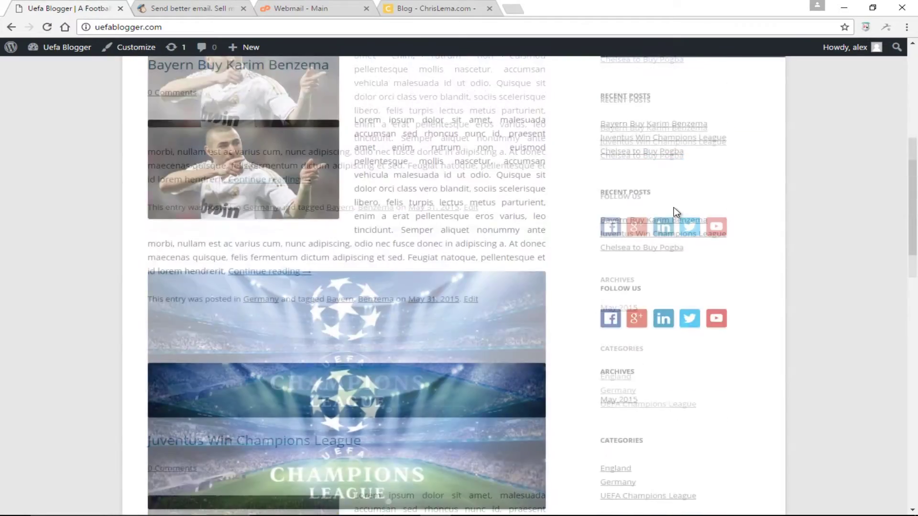
{"action": "scroll", "coordinate": [676, 212], "scroll_direction": "up", "scroll_amount": 4}
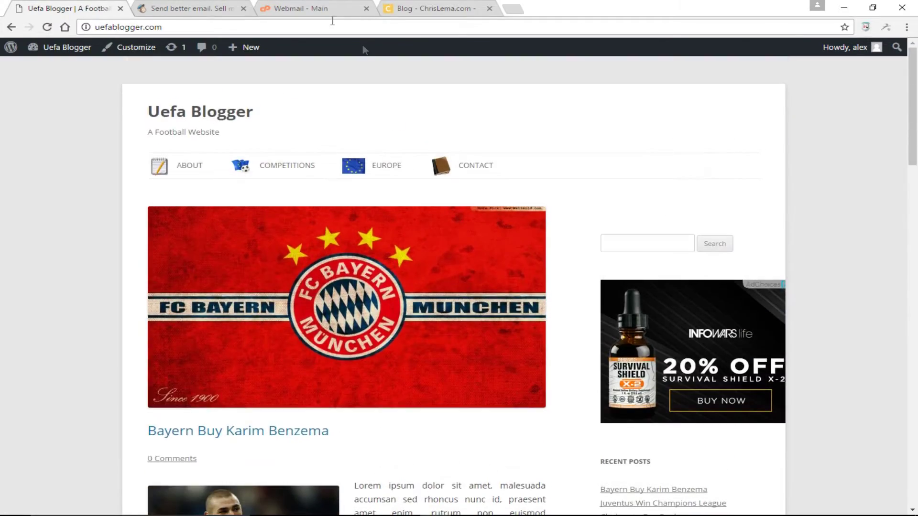
- Glance at the Chris Lema blog, recheck the Uefa Blogger site, then return to MailChimp
{"action": "left_click", "coordinate": [433, 14]}
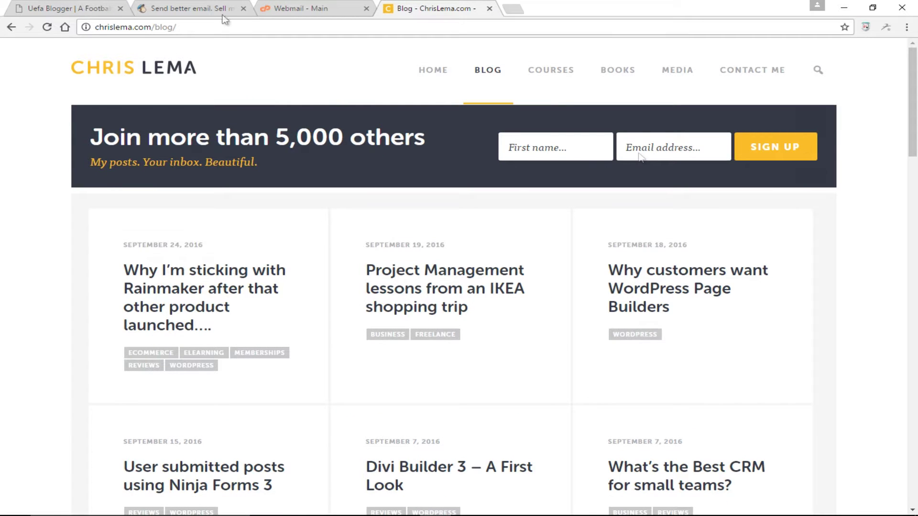
{"action": "left_click", "coordinate": [57, 12]}
{"action": "scroll", "coordinate": [740, 288], "scroll_direction": "down", "scroll_amount": 2}
{"action": "scroll", "coordinate": [696, 274], "scroll_direction": "down", "scroll_amount": 3}
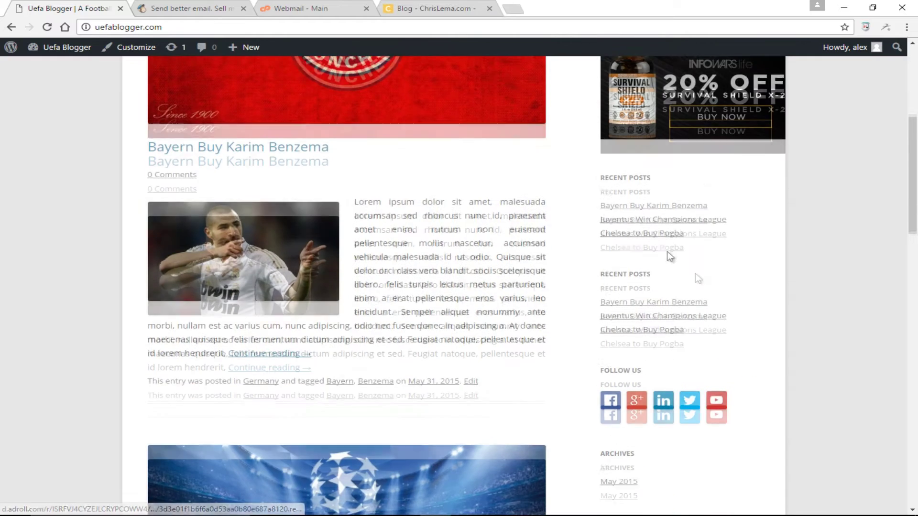
{"action": "scroll", "coordinate": [713, 270], "scroll_direction": "up", "scroll_amount": 6}
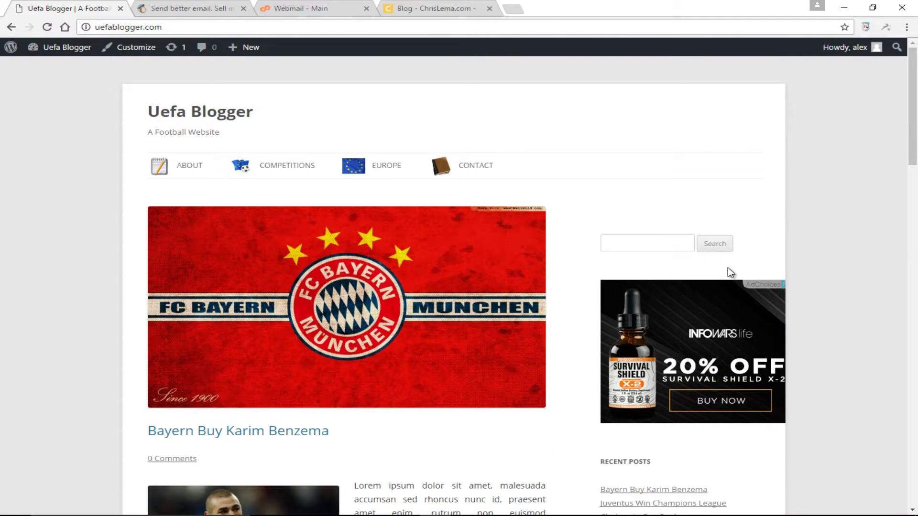
{"action": "left_click", "coordinate": [238, 13]}
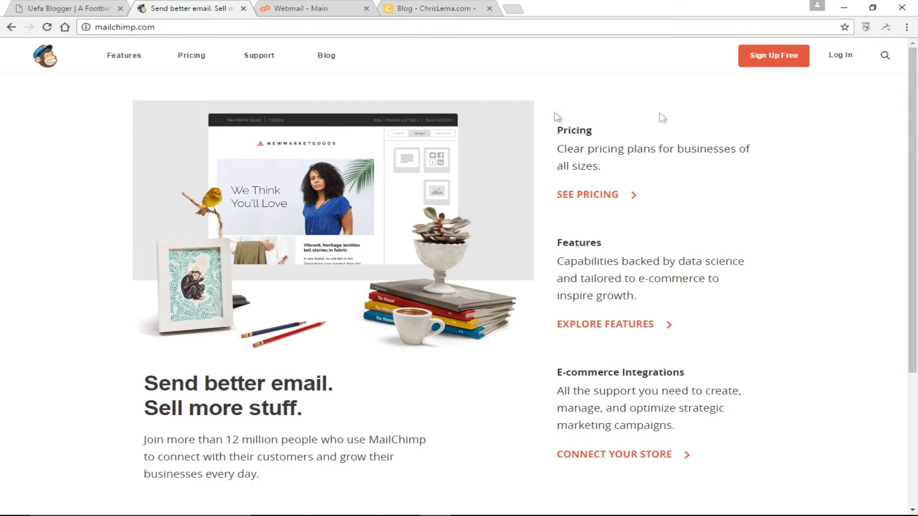
- Open the free signup form and clear the autofilled username and password
{"action": "left_click", "coordinate": [770, 51]}
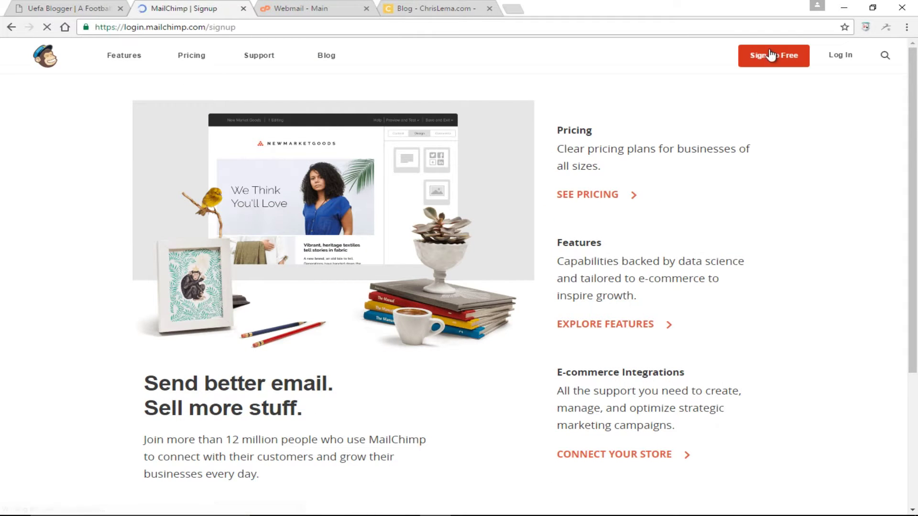
{"action": "double_click", "coordinate": [470, 262]}
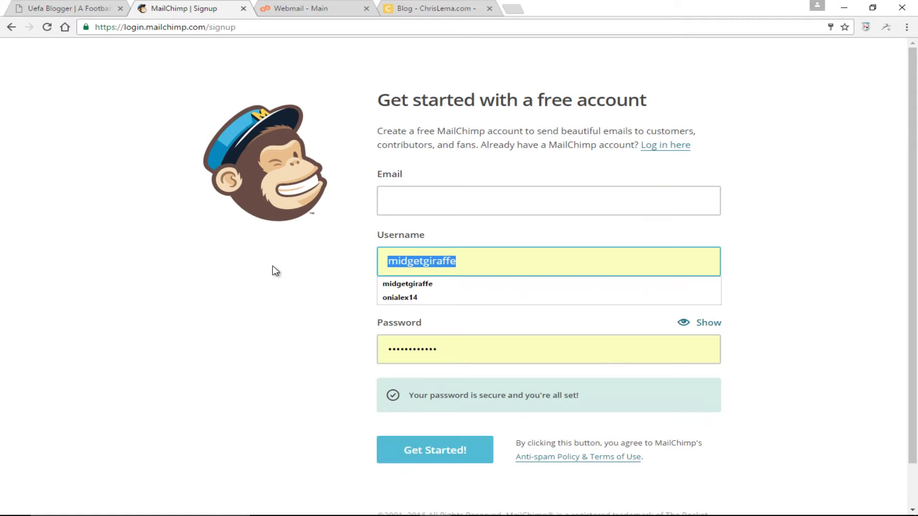
{"action": "key", "text": "BackSpace"}
{"action": "double_click", "coordinate": [455, 346]}
{"action": "key", "text": "BackSpace"}
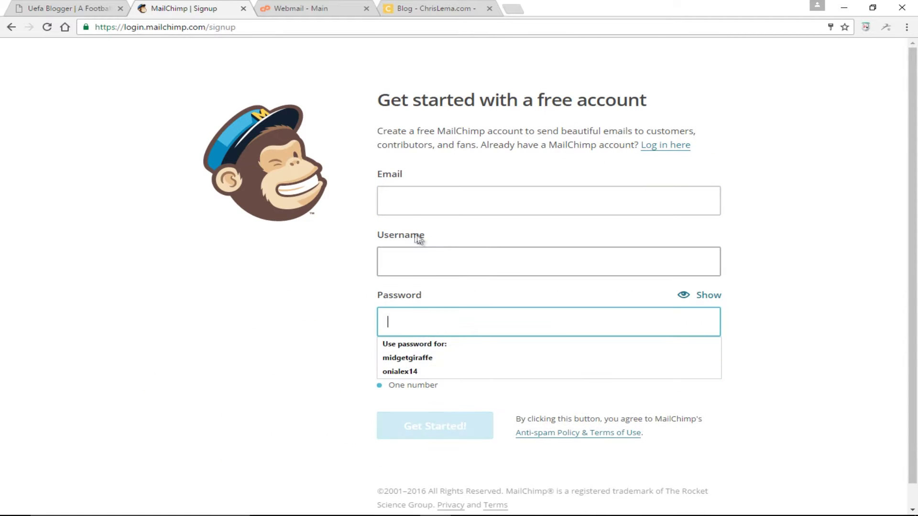
- Enter the site's e-mail address, a uefablogger-based username and a secure password
{"action": "left_click", "coordinate": [414, 211]}
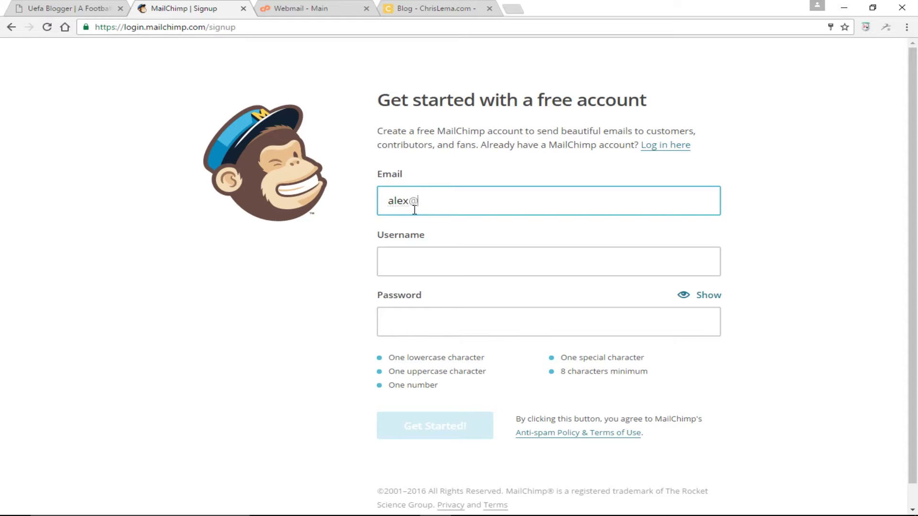
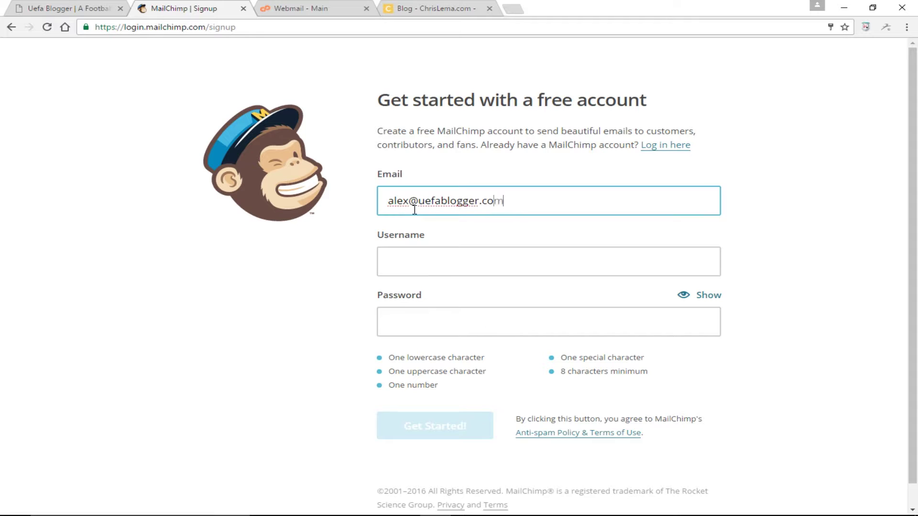
{"action": "key", "text": "Tab"}
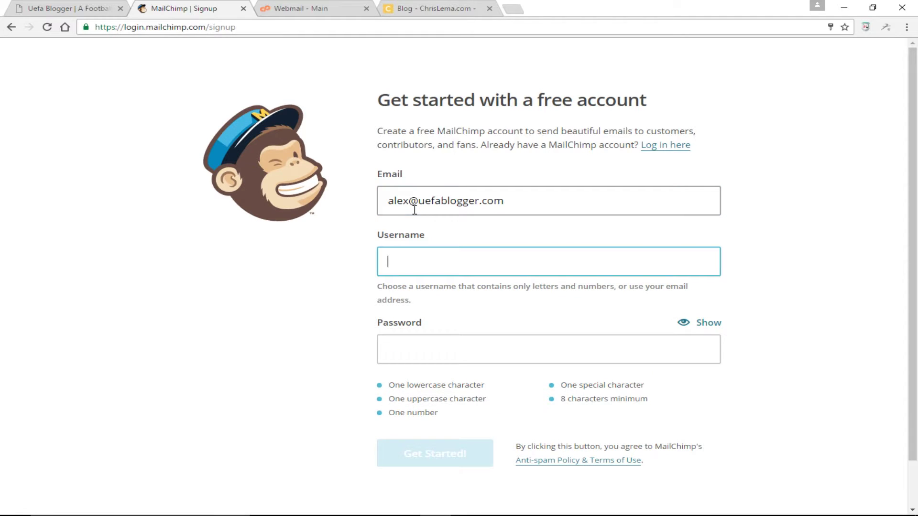
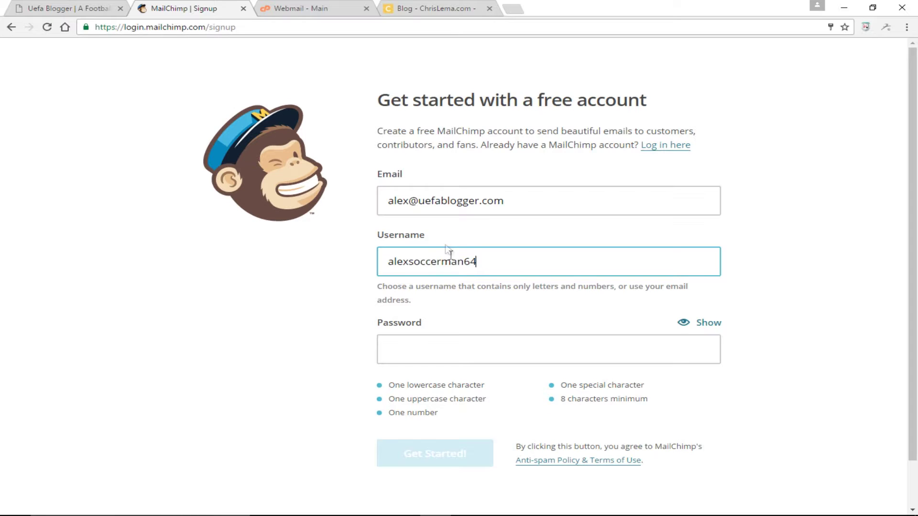
{"action": "left_click_drag", "start_coordinate": [464, 261], "coordinate": [346, 263]}
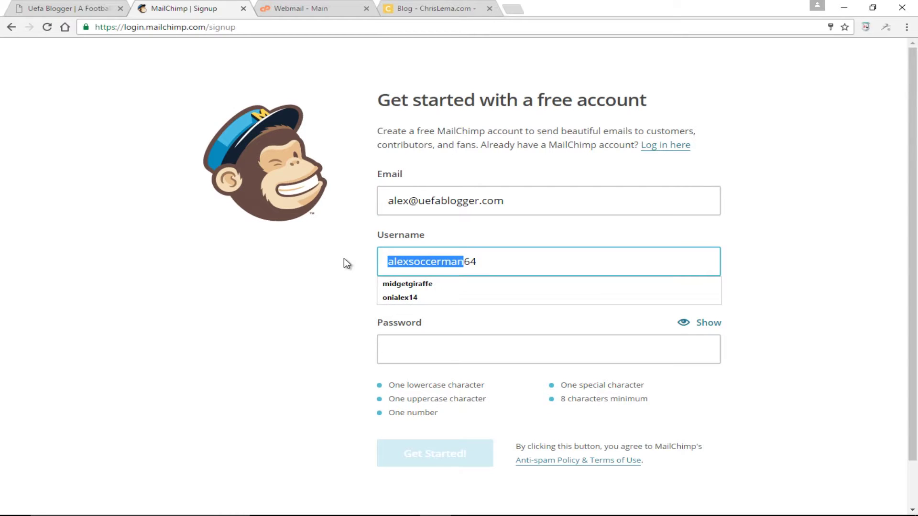
{"action": "type", "text": "uefablogger"}
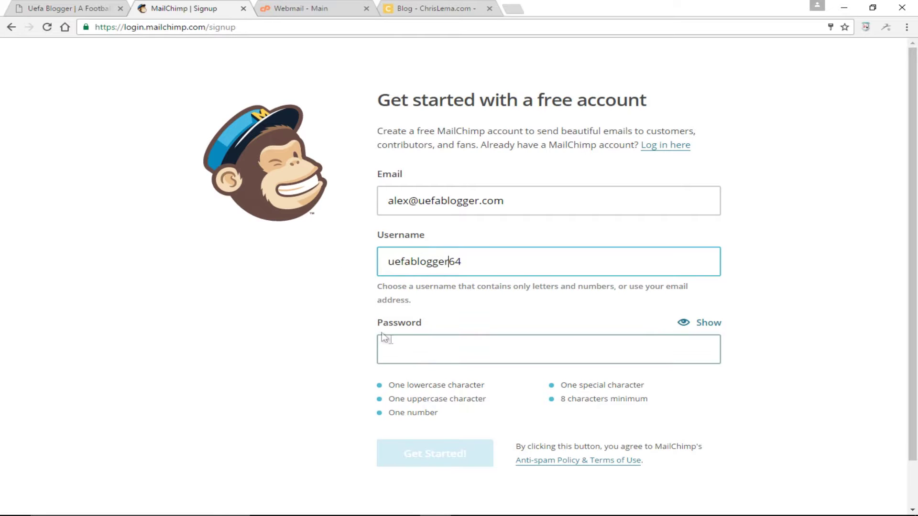
{"action": "left_click", "coordinate": [420, 358]}
{"action": "type", "text": "••••"}
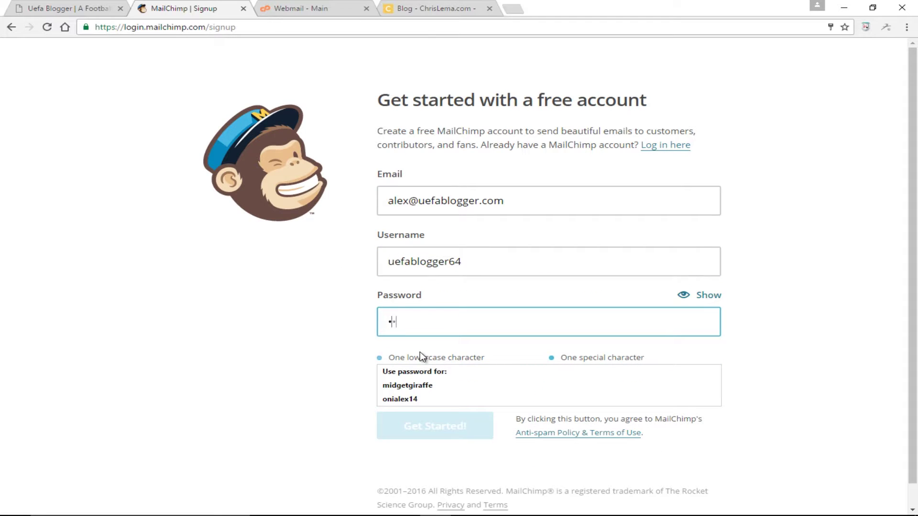
{"action": "type", "text": "••••••••"}
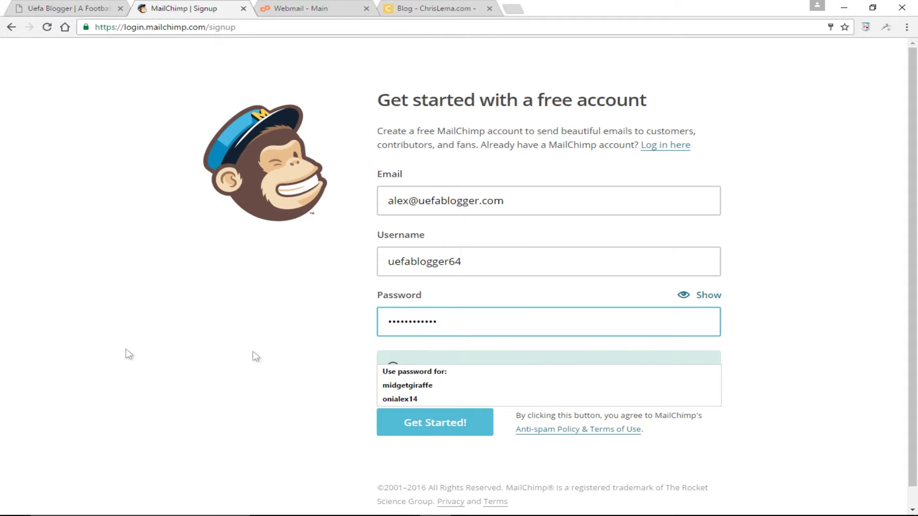
{"action": "left_click", "coordinate": [257, 356]}
- Submit the signup to send the activation e-mail, then switch to the webmail inbox
{"action": "left_click", "coordinate": [418, 423]}
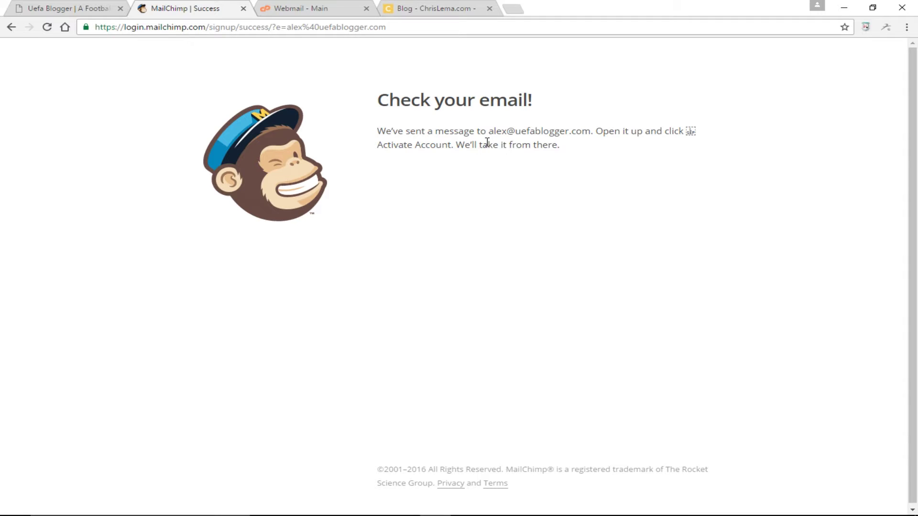
{"action": "left_click", "coordinate": [330, 9]}
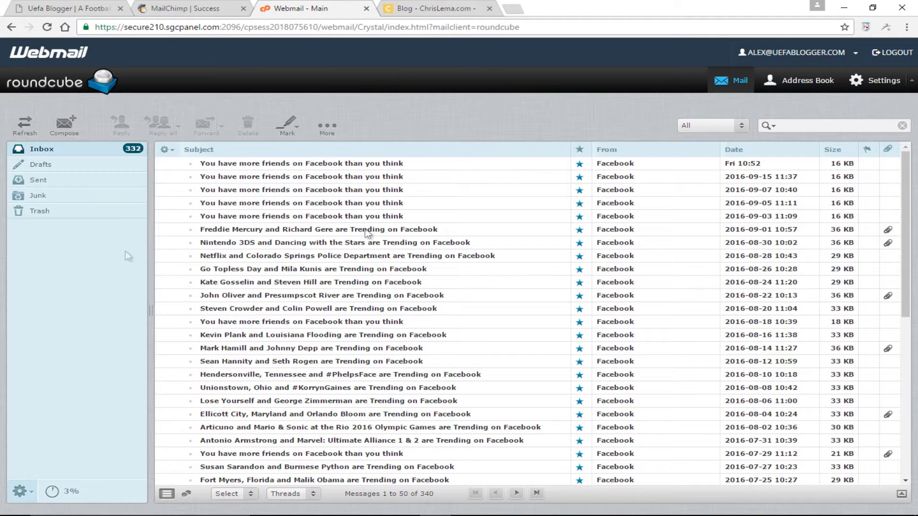
- Refresh the inbox, open the MailChimp activation e-mail and follow its Activate Account link
{"action": "left_click", "coordinate": [26, 129]}
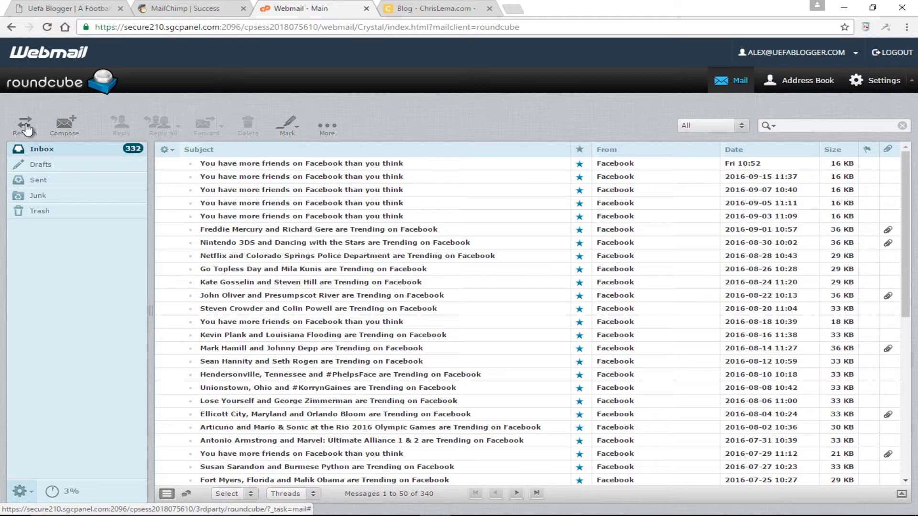
{"action": "left_click", "coordinate": [27, 129]}
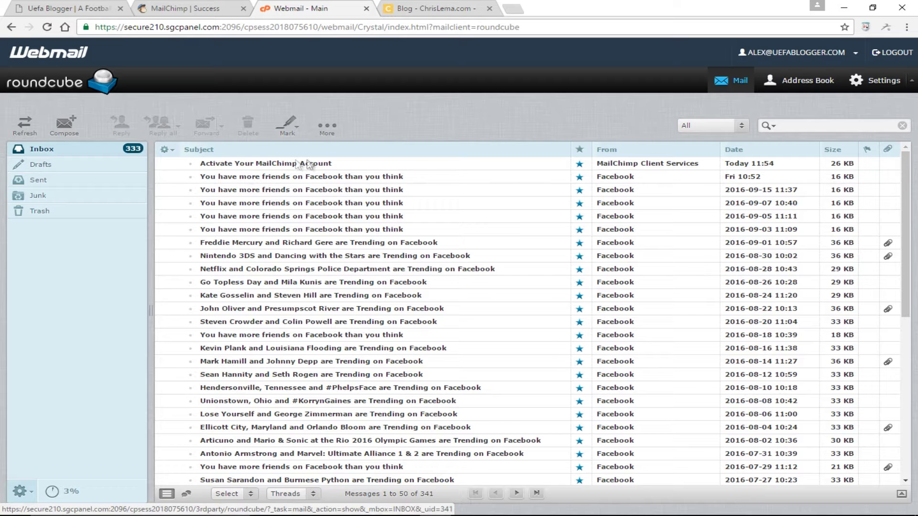
{"action": "double_click", "coordinate": [301, 164]}
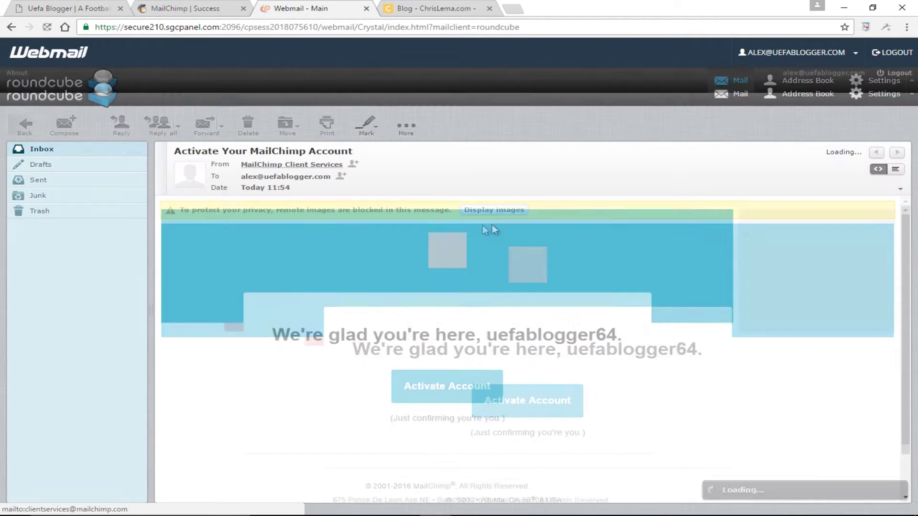
{"action": "left_click", "coordinate": [497, 209]}
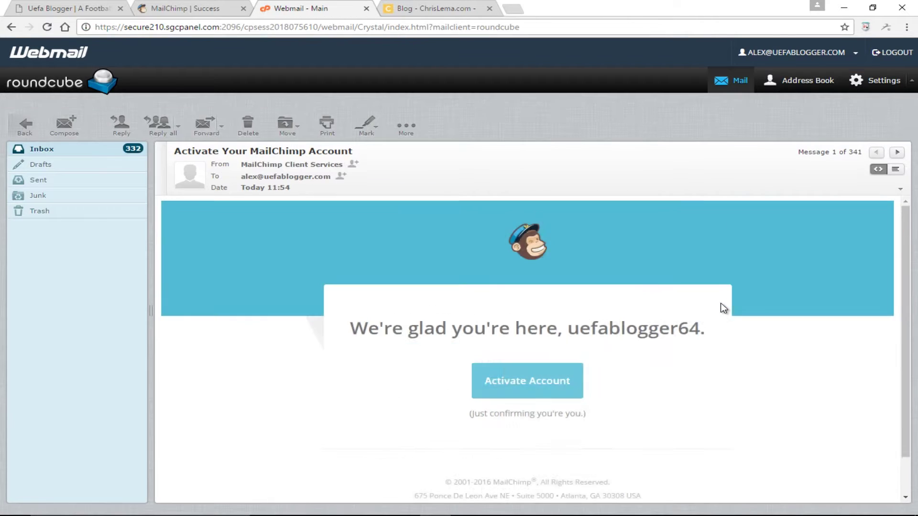
{"action": "scroll", "coordinate": [708, 309], "scroll_direction": "down", "scroll_amount": 2}
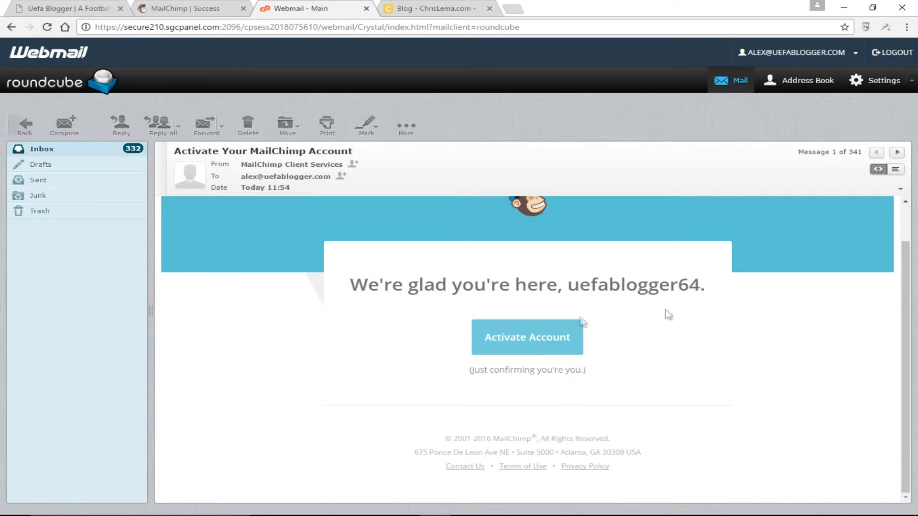
{"action": "left_click", "coordinate": [533, 339]}
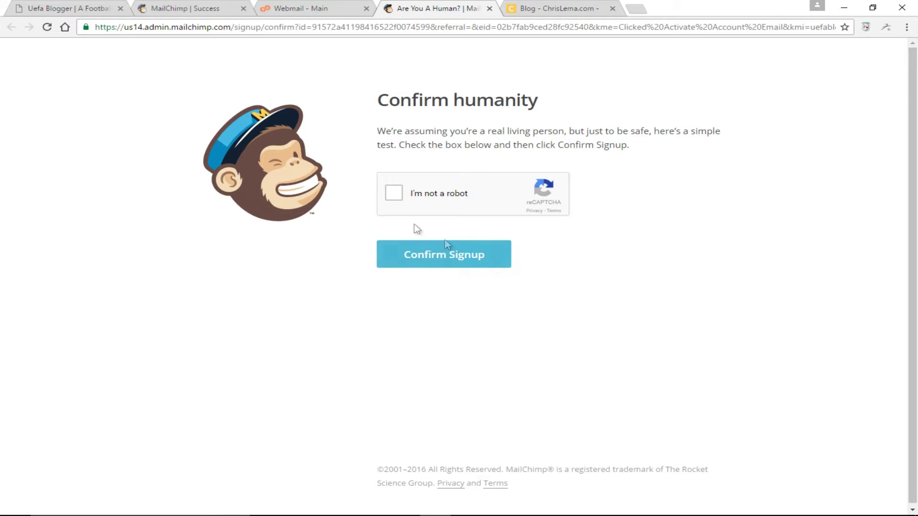
- Pass the 'I'm not a robot' check and confirm the MailChimp signup
{"action": "left_click", "coordinate": [390, 193]}
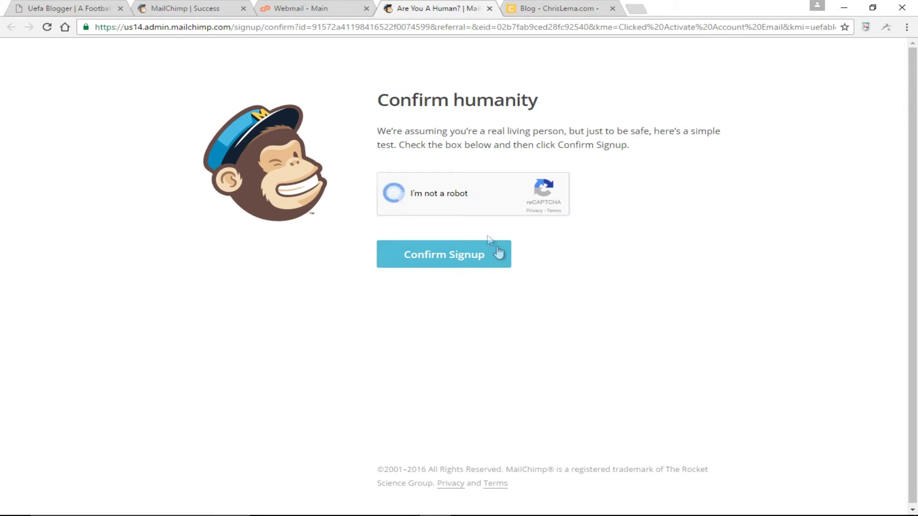
{"action": "left_click", "coordinate": [461, 258]}
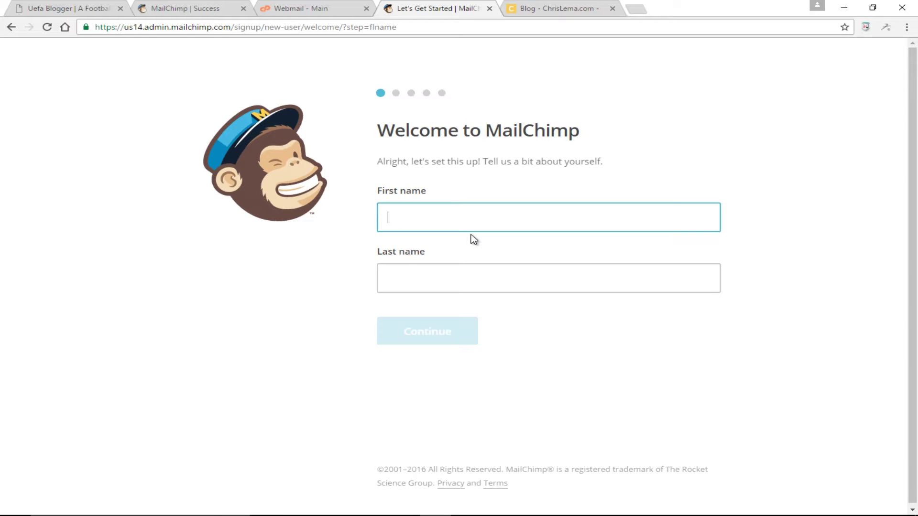
- Enter the account owner's first and last name and continue
{"action": "type", "text": "Alex"}
{"action": "key", "text": "Tab"}
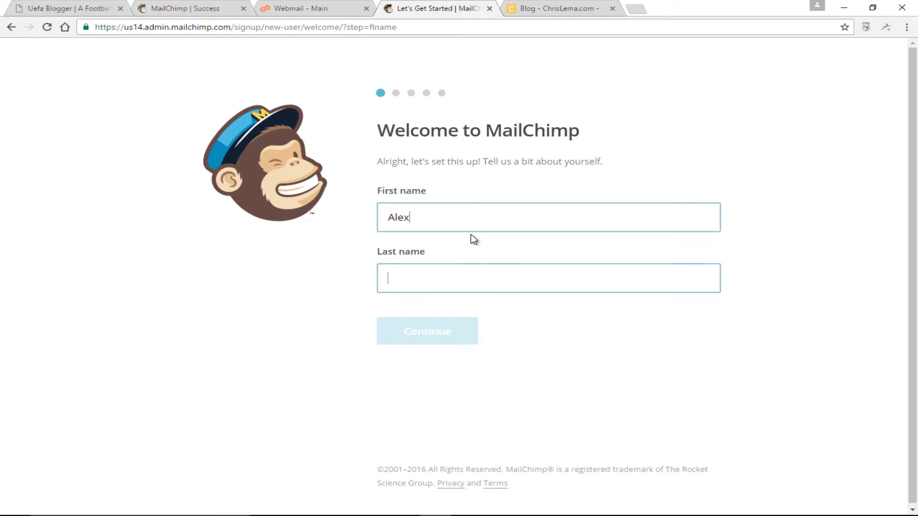
{"action": "type", "text": "Blo"}
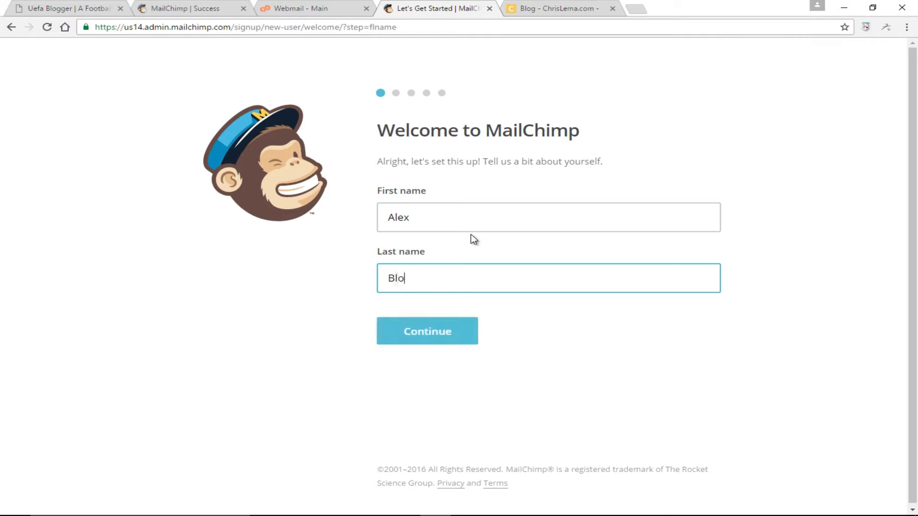
{"action": "type", "text": "gger"}
{"action": "left_click", "coordinate": [441, 331]}
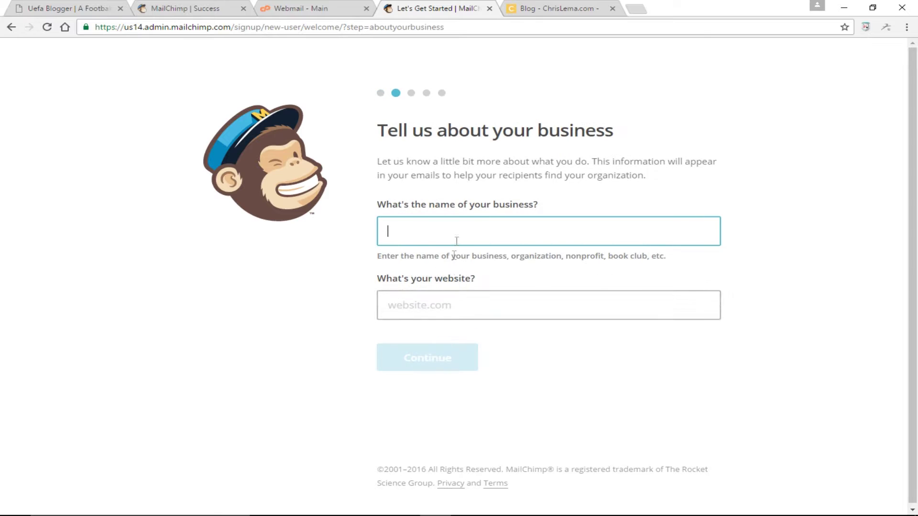
- Enter business name 'Uefa Blogger Inc' and website 'uefablogger.com' and continue
{"action": "type", "text": "U"}
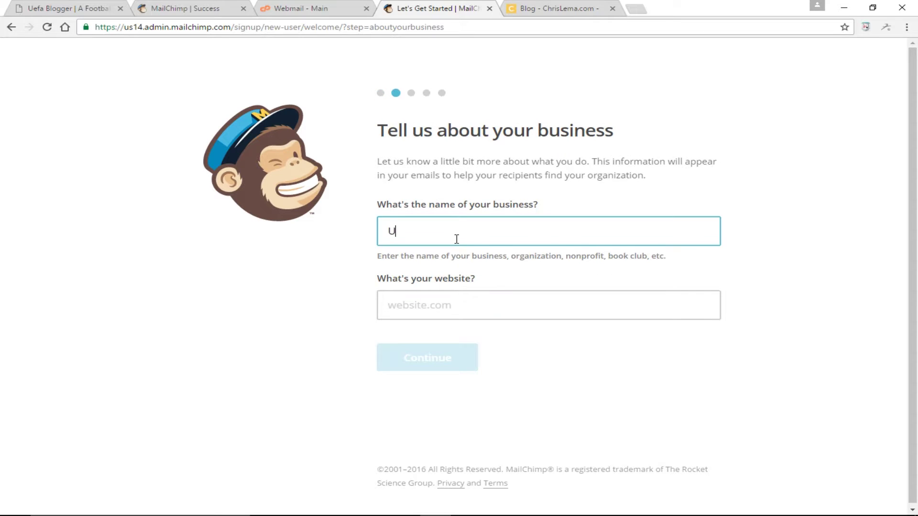
{"action": "type", "text": "efa Blogger Inc"}
{"action": "left_click", "coordinate": [449, 316]}
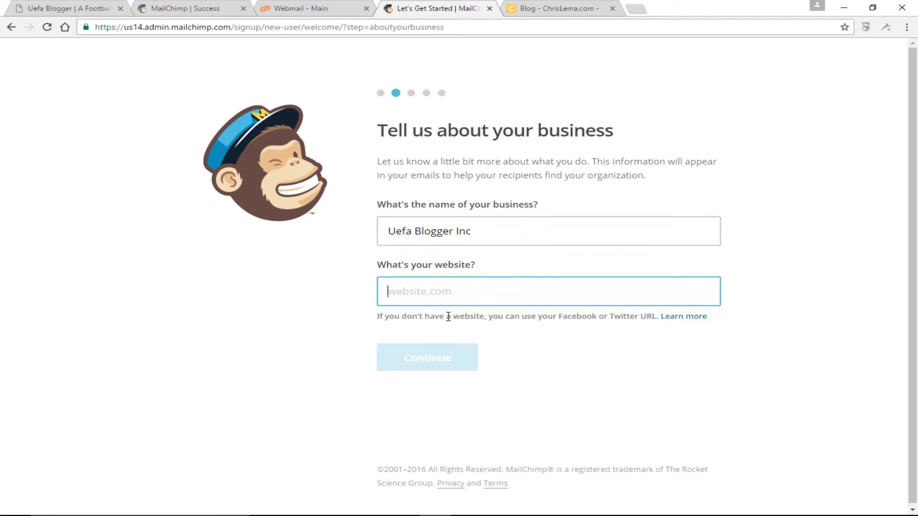
{"action": "type", "text": "uefablog"}
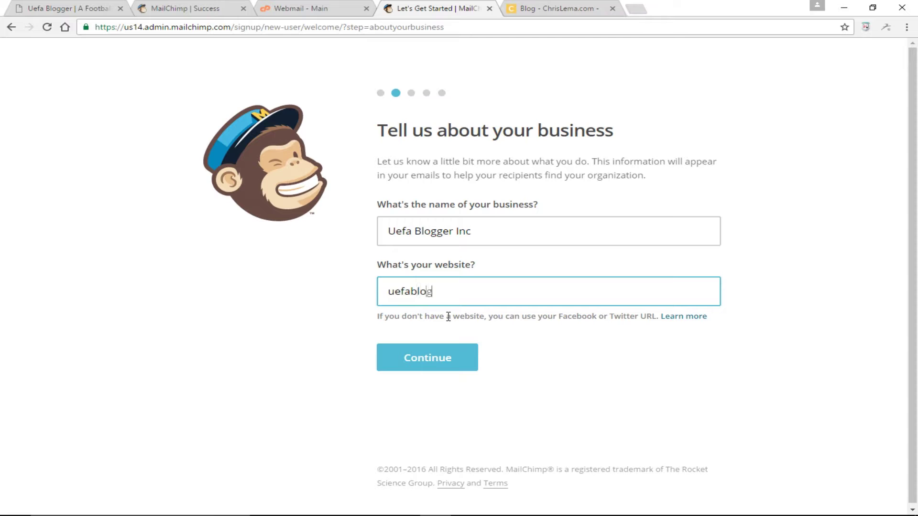
{"action": "type", "text": "ger.com"}
{"action": "left_click", "coordinate": [432, 360]}
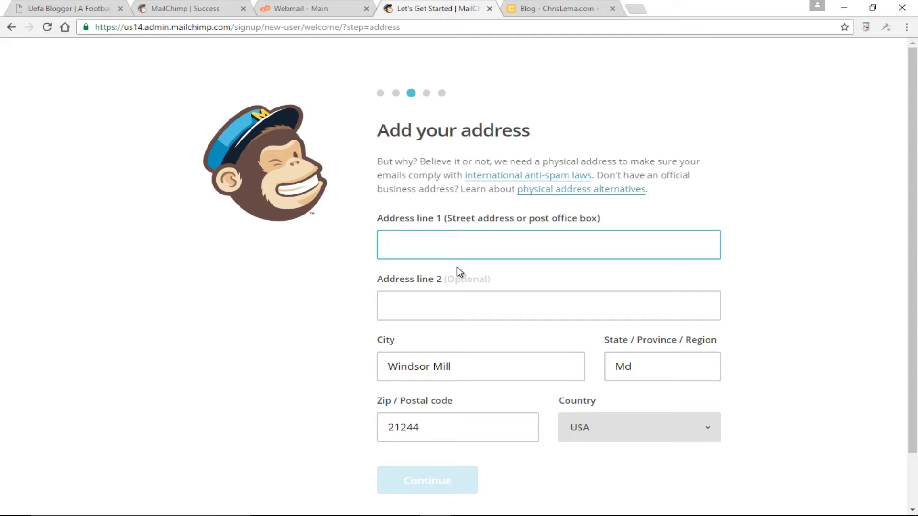
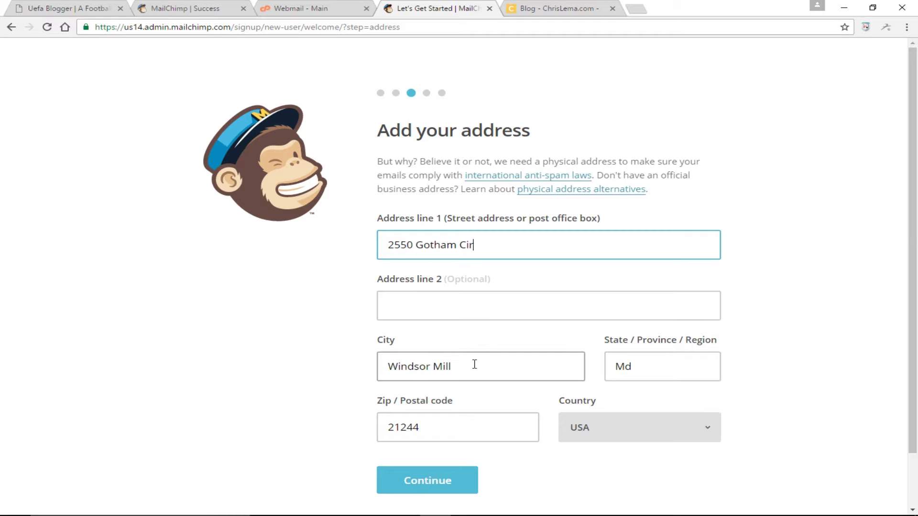
- Fill in the business street address, check the prefilled city, and submit
{"action": "left_click_drag", "start_coordinate": [398, 367], "coordinate": [361, 368]}
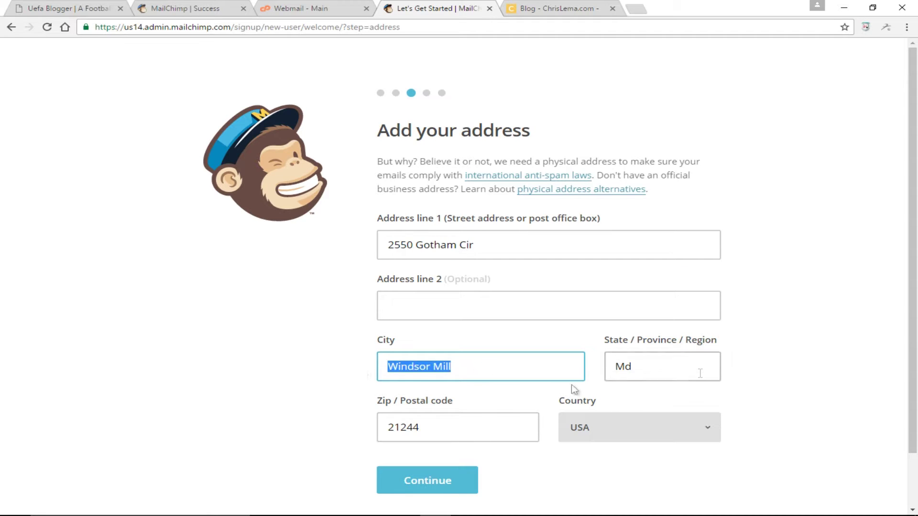
{"action": "scroll", "coordinate": [584, 415], "scroll_direction": "down", "scroll_amount": 2}
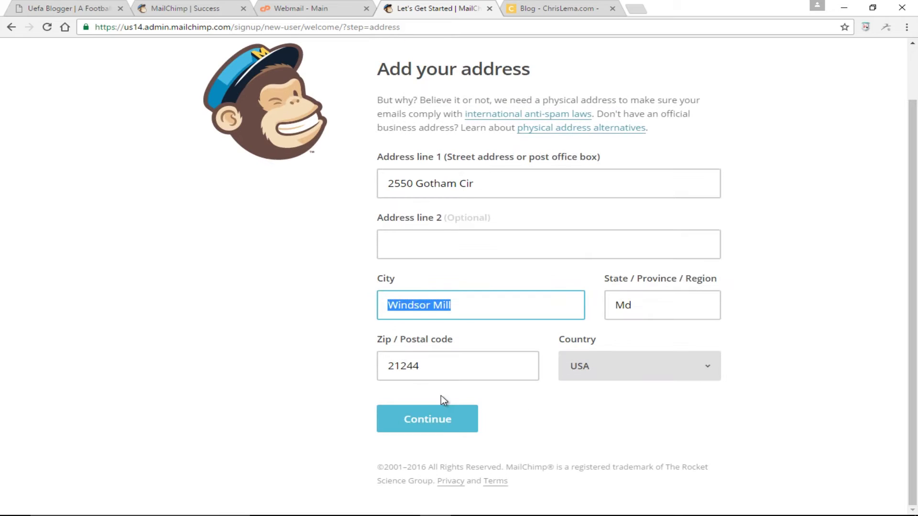
{"action": "left_click", "coordinate": [446, 424]}
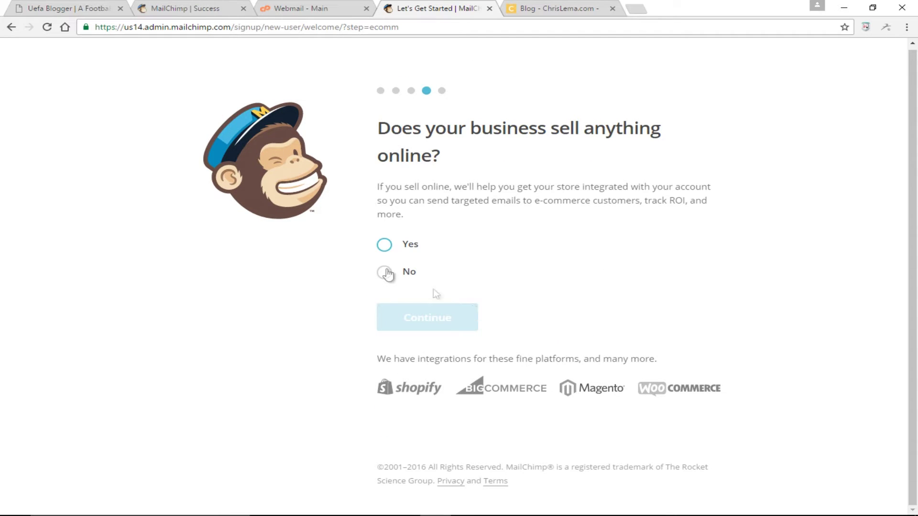
- Answer No to selling online and continue without connecting any social media accounts
{"action": "left_click", "coordinate": [385, 277]}
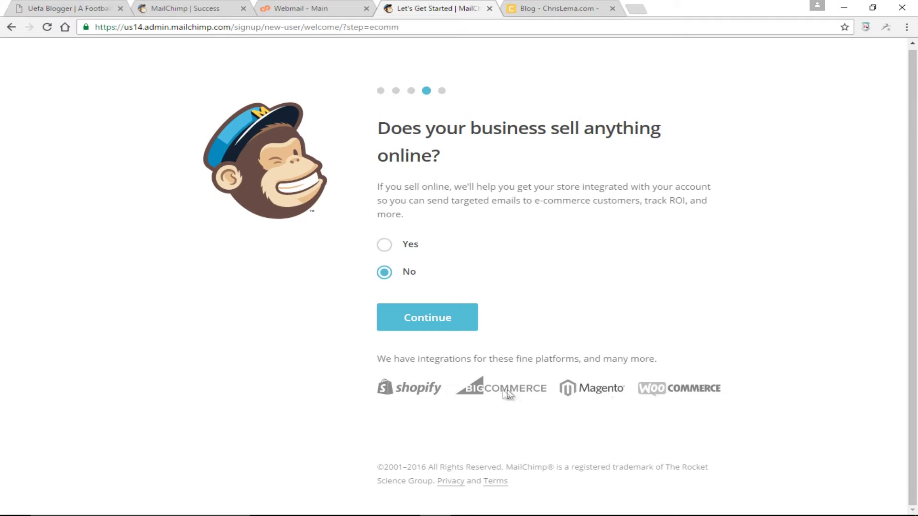
{"action": "left_click", "coordinate": [433, 320]}
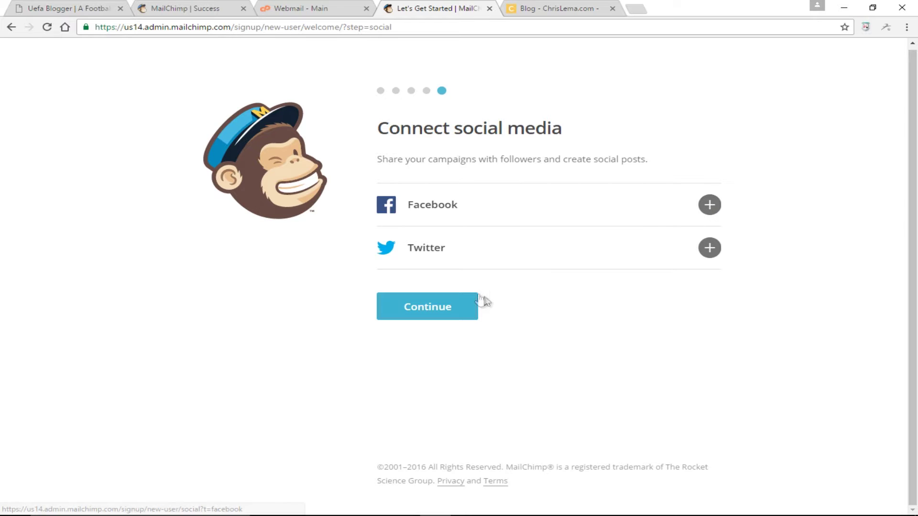
{"action": "left_click", "coordinate": [444, 317]}
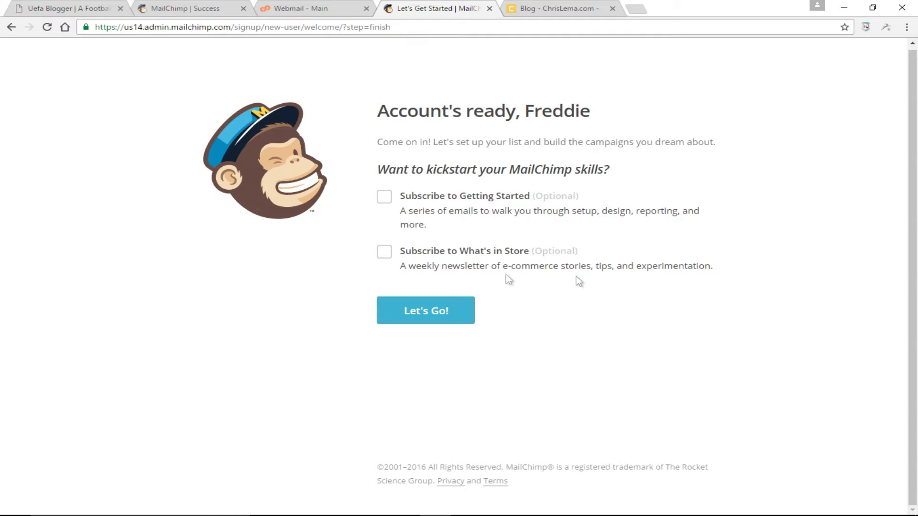
- Opt in to the What's in Store newsletter and complete MailChimp setup to reach the Dashboard
{"action": "left_click", "coordinate": [386, 255]}
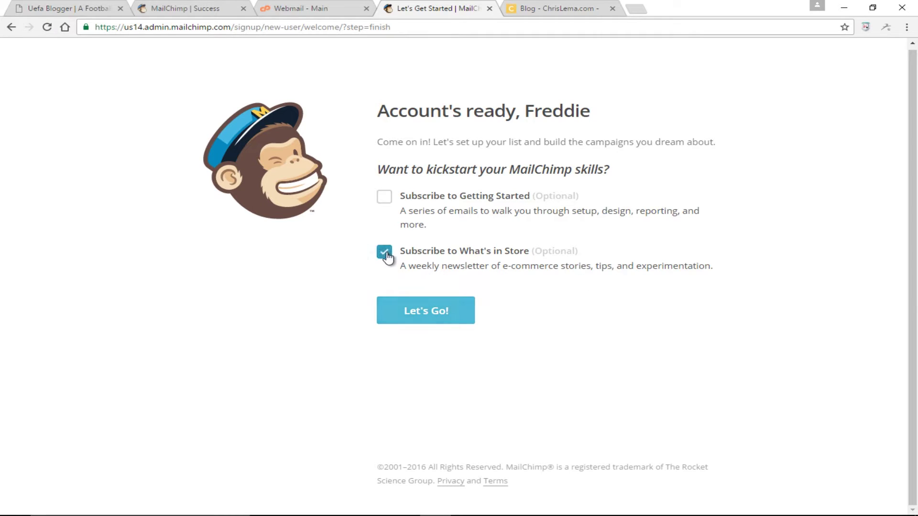
{"action": "left_click", "coordinate": [427, 312]}
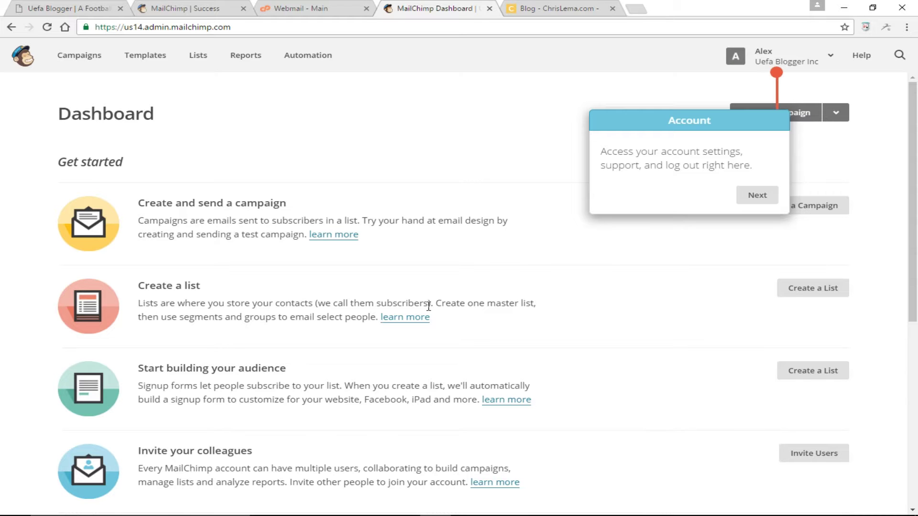
- In the Uefa Blogger site's wp-admin, search Add New plugins for 'mailchimp'
{"action": "left_click", "coordinate": [100, 10]}
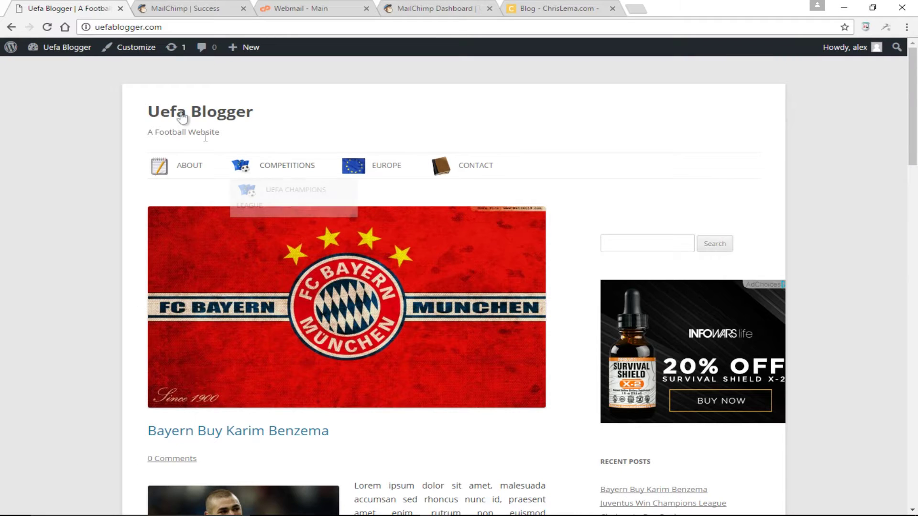
{"action": "left_click", "coordinate": [80, 47]}
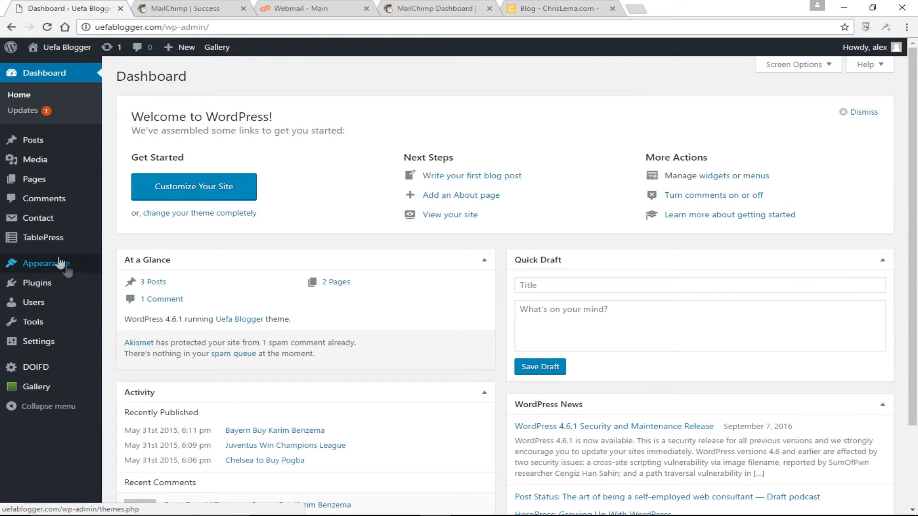
{"action": "mouse_move", "coordinate": [69, 287]}
{"action": "left_click", "coordinate": [137, 300]}
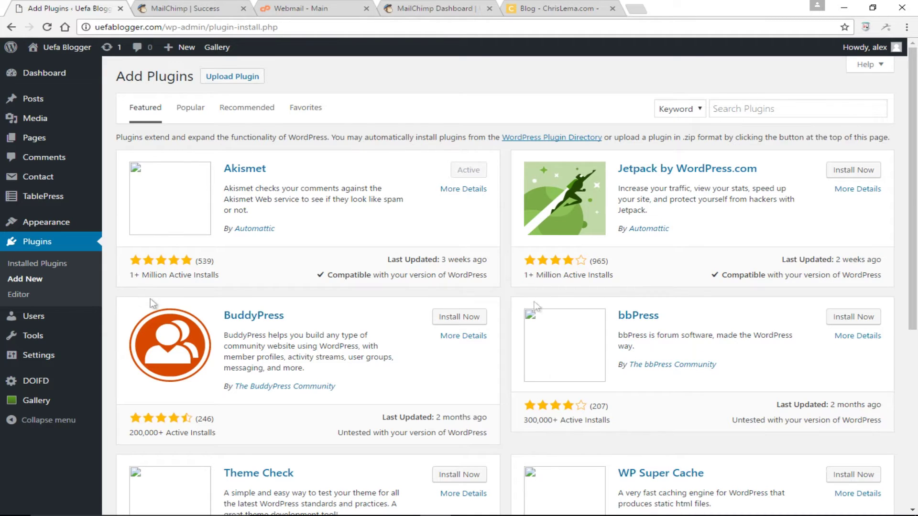
{"action": "left_click", "coordinate": [755, 110]}
{"action": "type", "text": "mailchimp"}
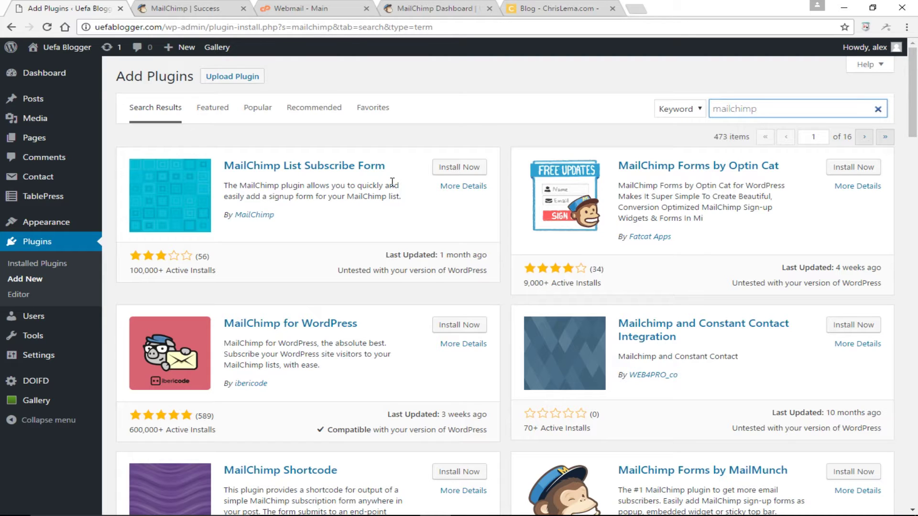
- Install and activate the MailChimp for WordPress plugin by ibericode from the search results
{"action": "scroll", "coordinate": [418, 268], "scroll_direction": "down", "scroll_amount": 2}
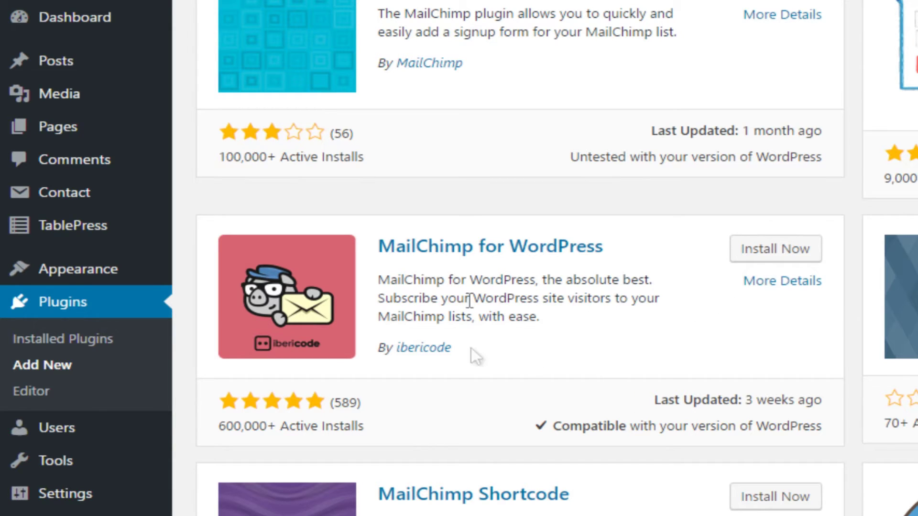
{"action": "left_click", "coordinate": [756, 254]}
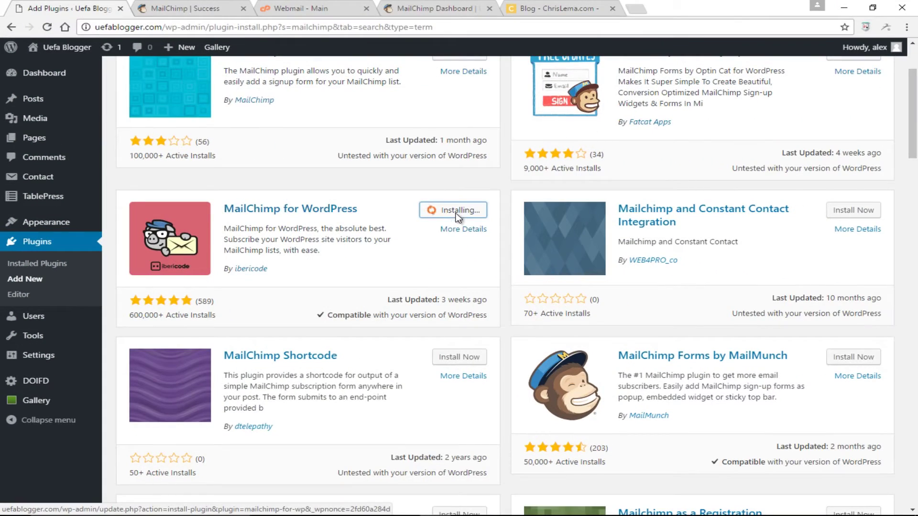
{"action": "left_click", "coordinate": [463, 213]}
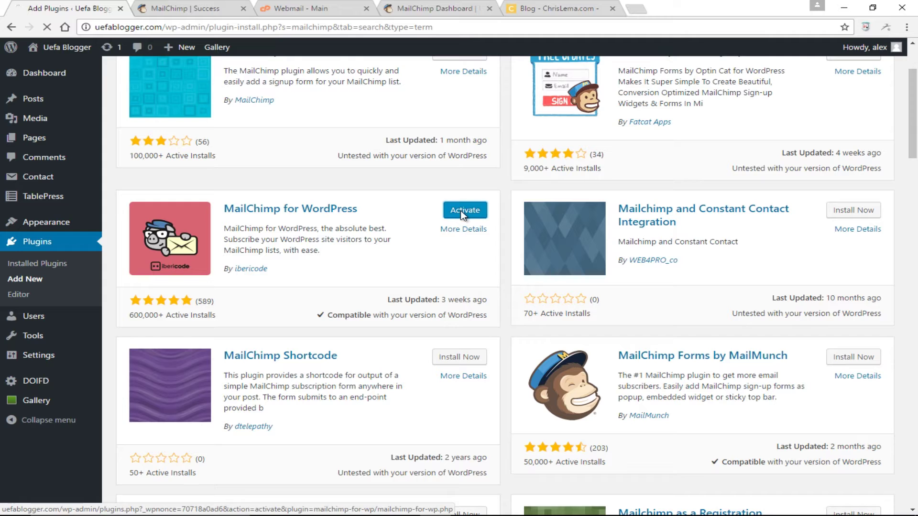
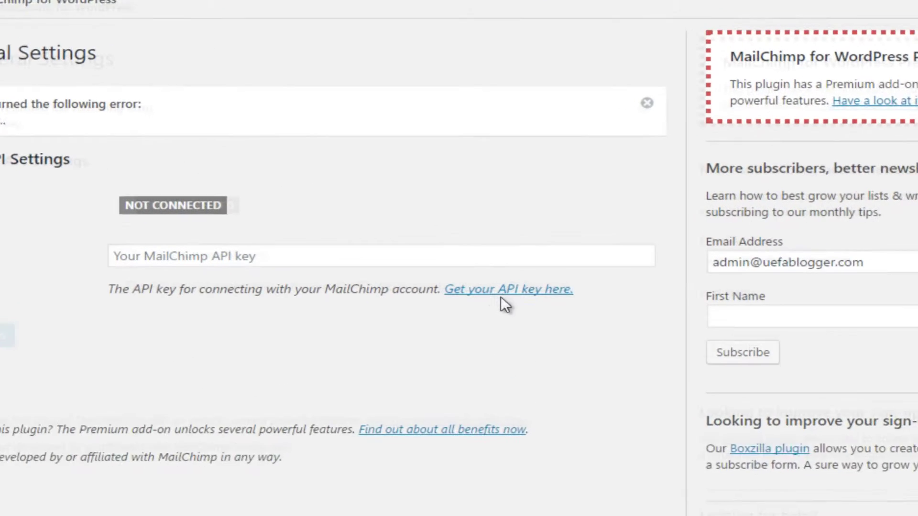
- Open MailChimp's API key page from the plugin's not-connected General Settings
{"action": "left_click", "coordinate": [517, 296]}
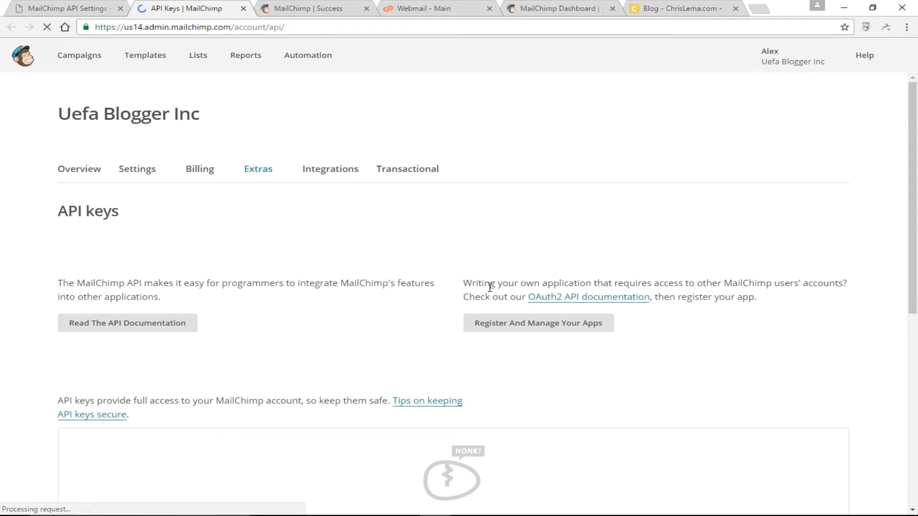
- Generate a new API key on MailChimp's API keys page
{"action": "scroll", "coordinate": [418, 278], "scroll_direction": "down", "scroll_amount": 1}
{"action": "scroll", "coordinate": [418, 278], "scroll_direction": "down", "scroll_amount": 3}
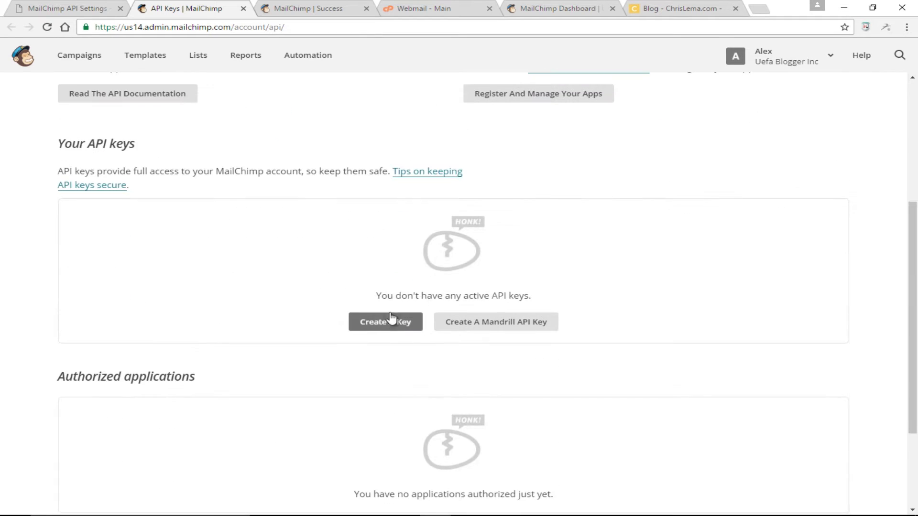
{"action": "left_click", "coordinate": [400, 323]}
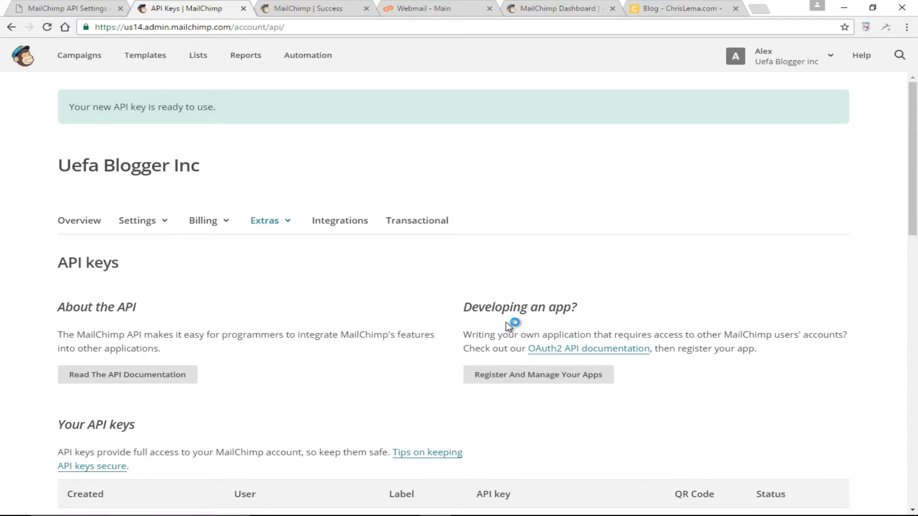
{"action": "scroll", "coordinate": [507, 324], "scroll_direction": "down", "scroll_amount": 5}
- Copy the new API key and paste it into the WordPress plugin's API Key field
{"action": "double_click", "coordinate": [497, 298]}
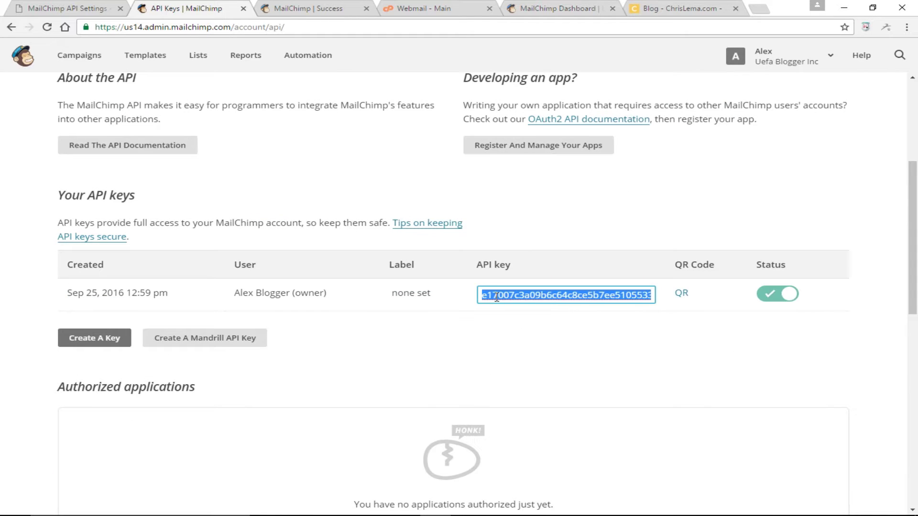
{"action": "right_click", "coordinate": [497, 298]}
{"action": "left_click", "coordinate": [534, 322]}
{"action": "left_click", "coordinate": [76, 8]}
{"action": "left_click", "coordinate": [318, 242]}
{"action": "right_click", "coordinate": [318, 242]}
- Save the pasted API key so the plugin shows Connected, then return to MailChimp's API keys page
{"action": "left_click", "coordinate": [353, 306]}
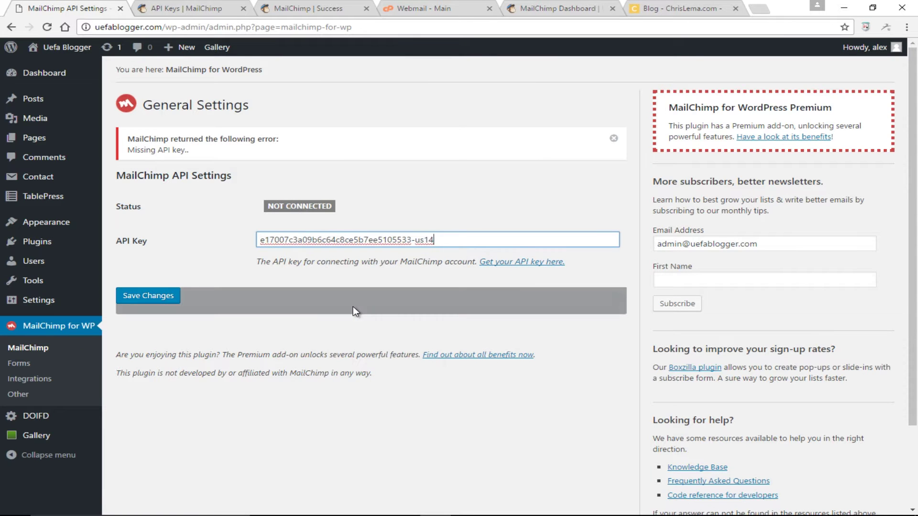
{"action": "left_click", "coordinate": [161, 295]}
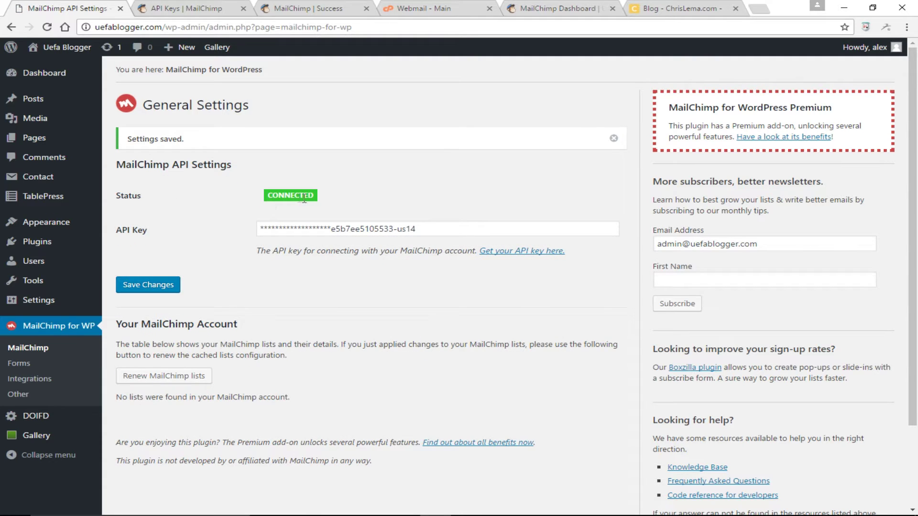
{"action": "left_click_drag", "start_coordinate": [300, 199], "coordinate": [281, 198]}
{"action": "left_click", "coordinate": [187, 8]}
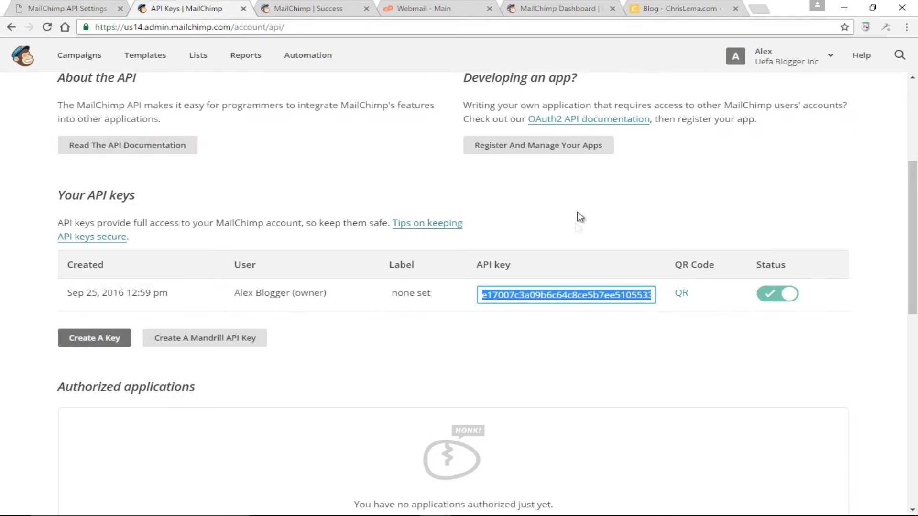
- Close the leftover API keys and blog pages and switch to the MailChimp dashboard
{"action": "left_click", "coordinate": [243, 9]}
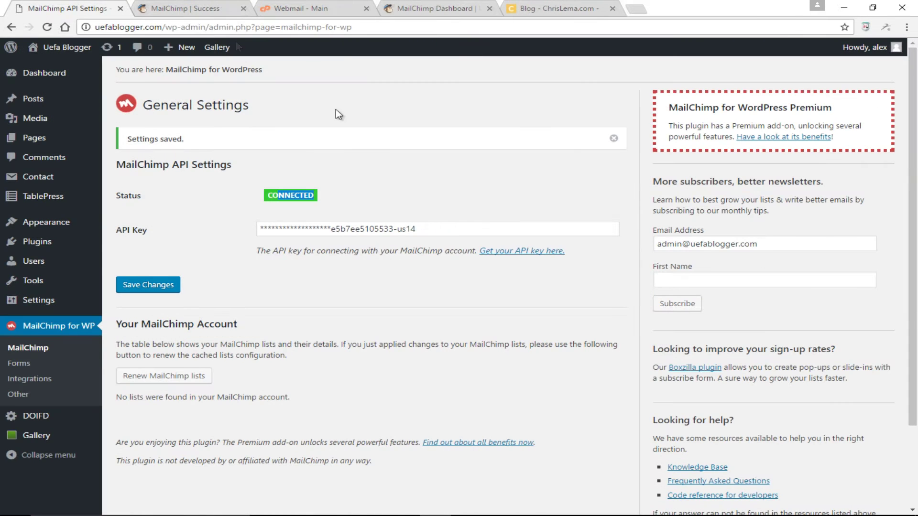
{"action": "left_click", "coordinate": [219, 8]}
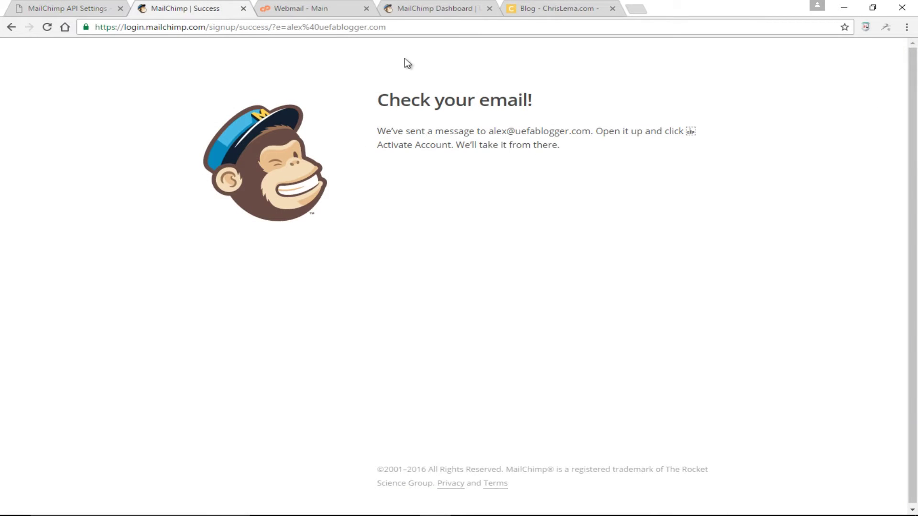
{"action": "left_click", "coordinate": [416, 9]}
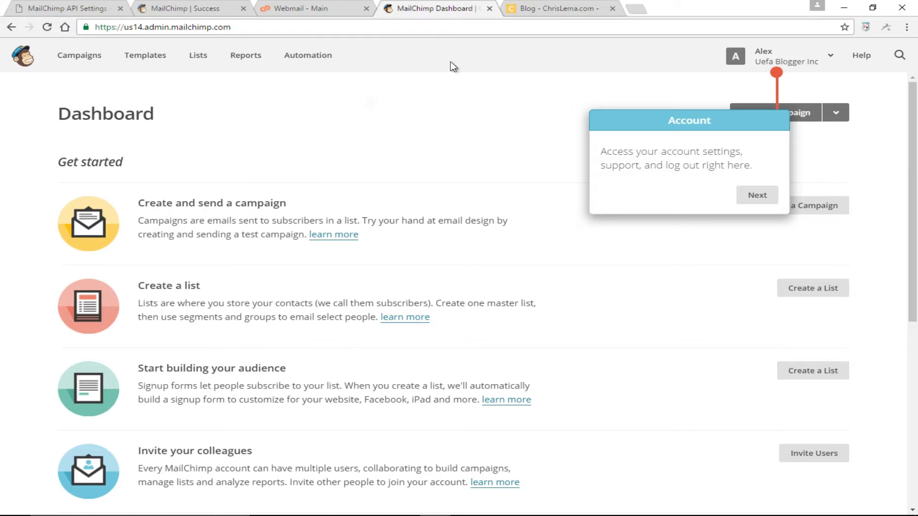
{"action": "left_click", "coordinate": [613, 8]}
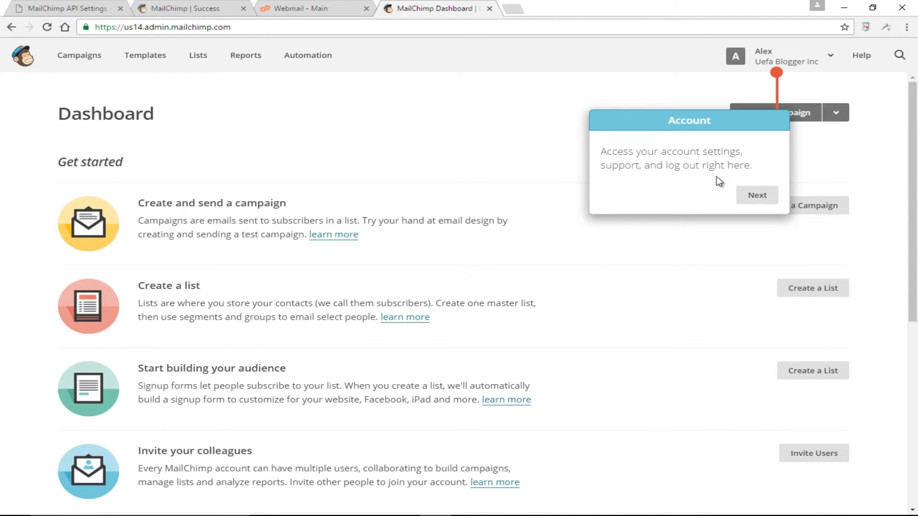
- Dismiss the dashboard tour and start creating a new mailing list
{"action": "left_click", "coordinate": [746, 194]}
{"action": "left_click", "coordinate": [880, 208]}
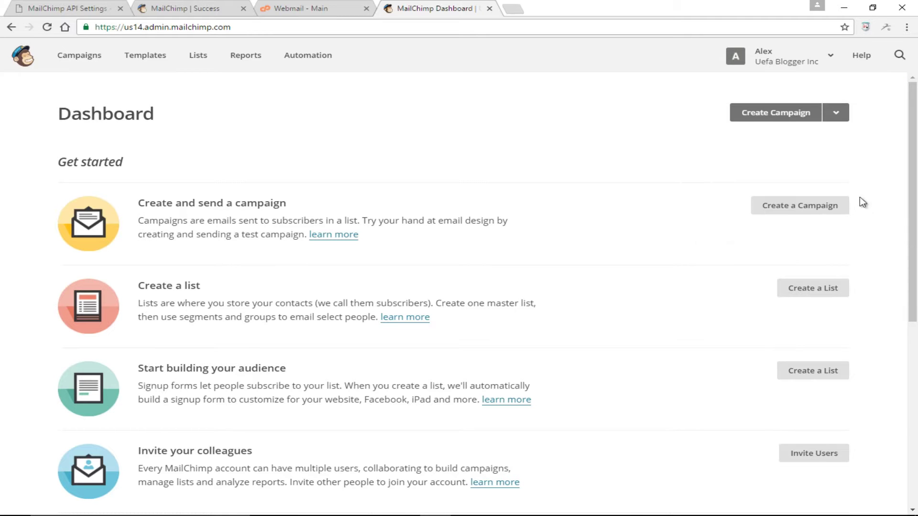
{"action": "scroll", "coordinate": [669, 212], "scroll_direction": "down", "scroll_amount": 2}
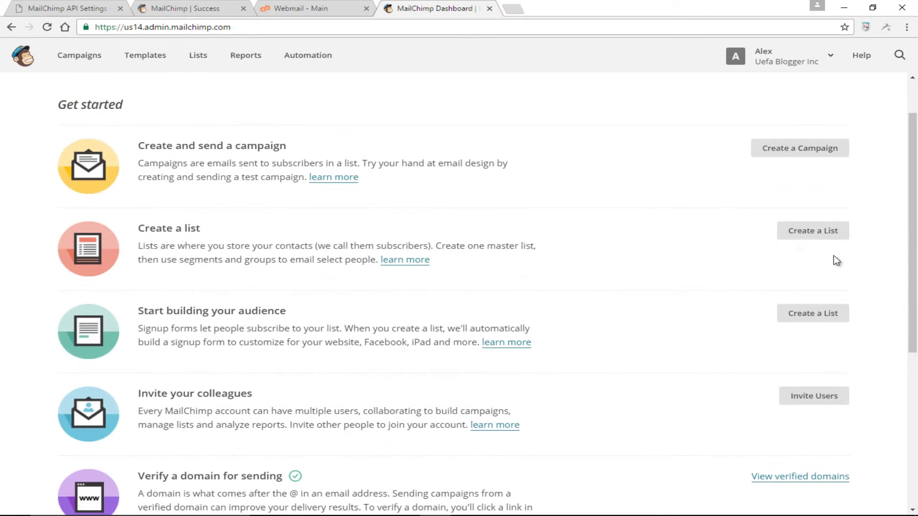
{"action": "left_click", "coordinate": [806, 233]}
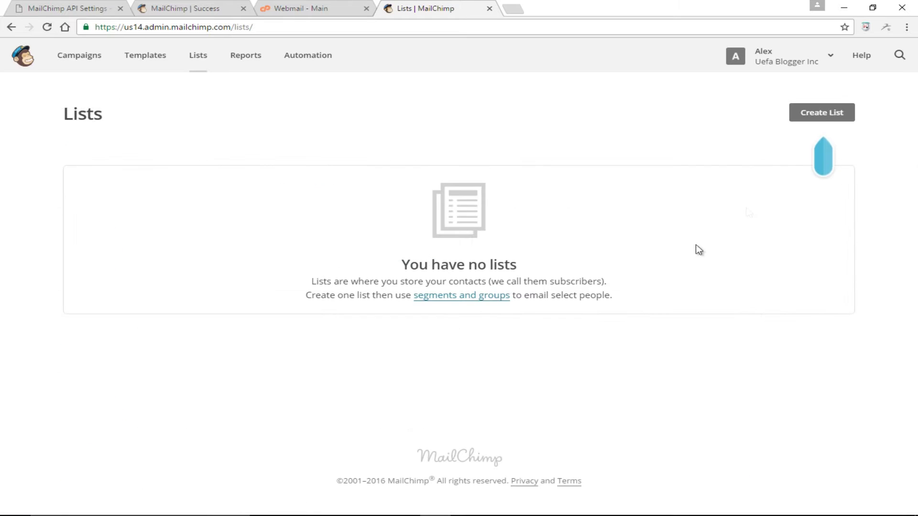
{"action": "left_click", "coordinate": [823, 115]}
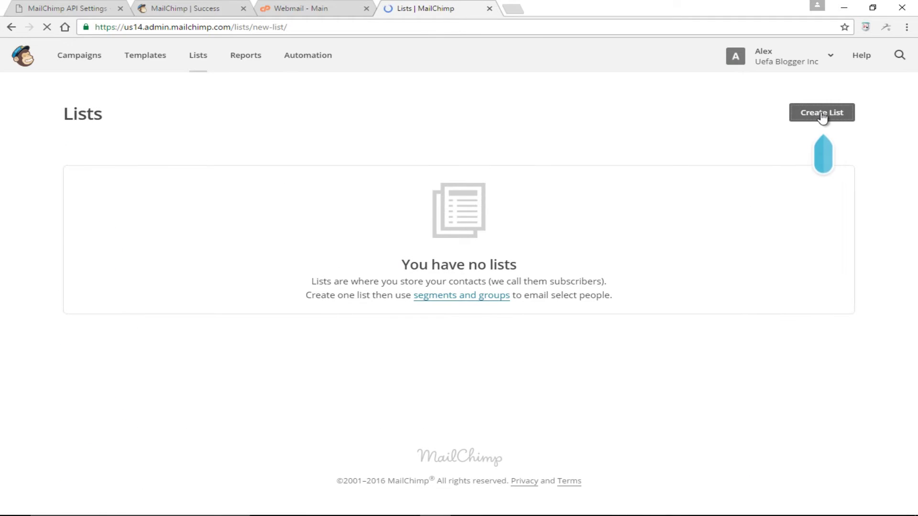
- Name the list 'Subscribers List', enter the sender e-mail address, and set From name 'Uefa Blogger'
{"action": "left_click", "coordinate": [144, 207]}
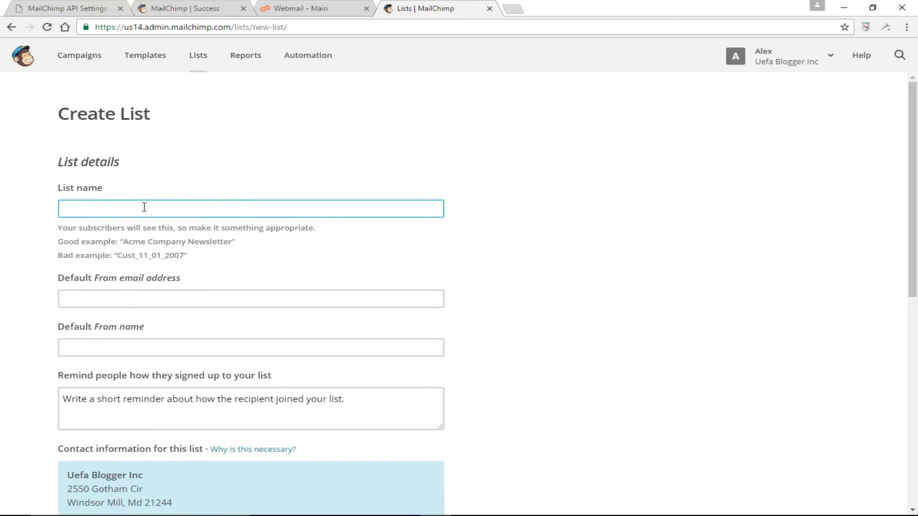
{"action": "type", "text": "Subscribers List"}
{"action": "left_click", "coordinate": [149, 298]}
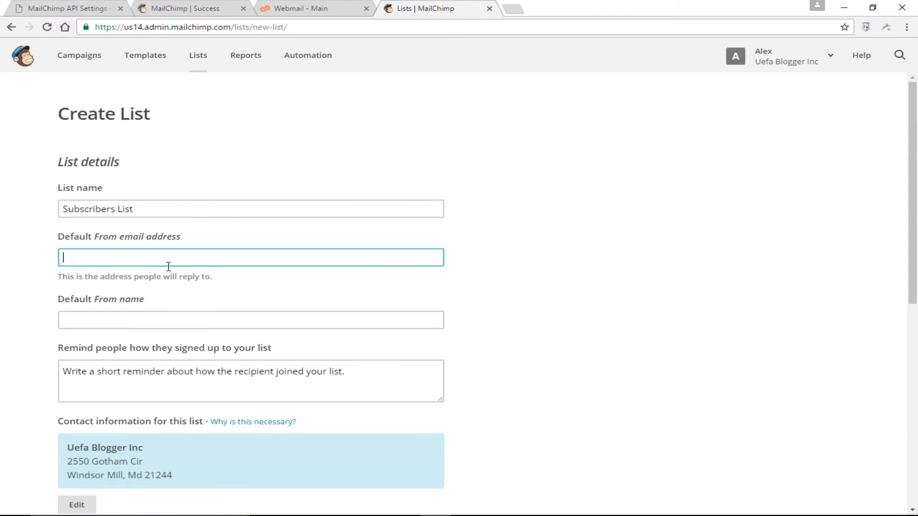
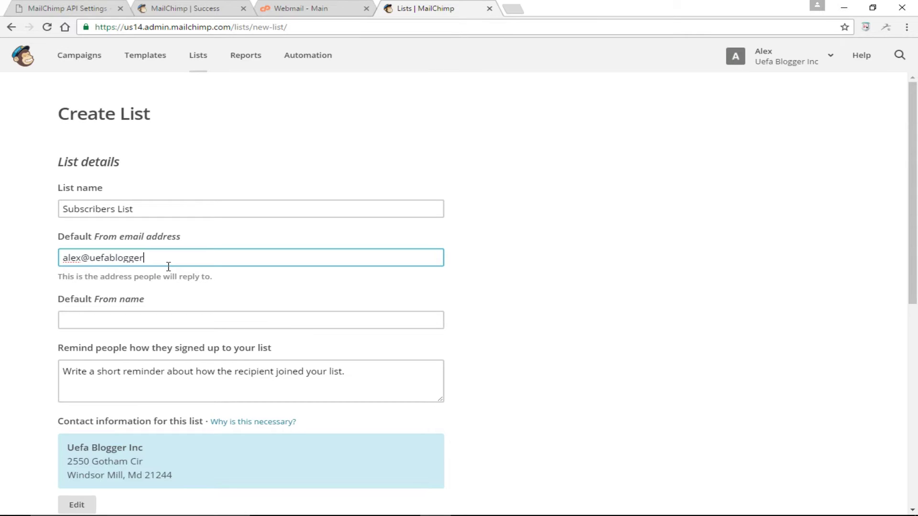
{"action": "key", "text": "Tab"}
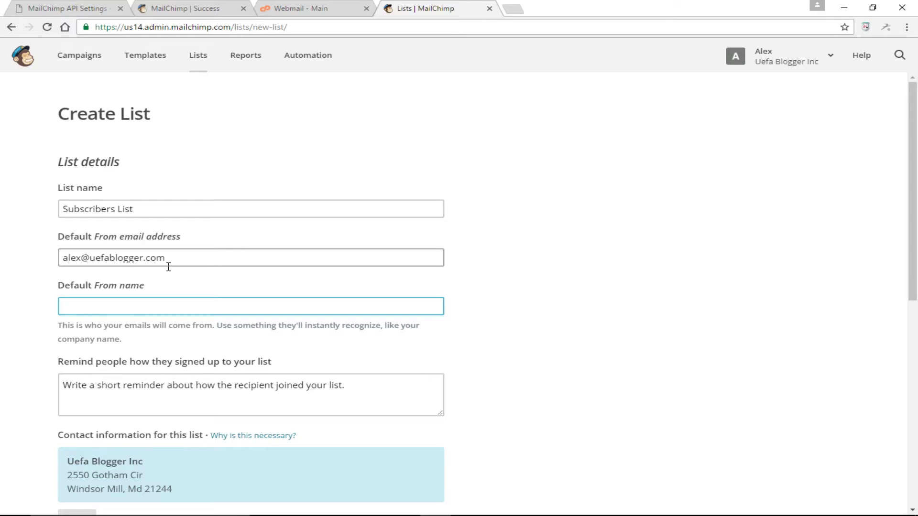
{"action": "type", "text": "Uefa Blogger"}
{"action": "scroll", "coordinate": [246, 335], "scroll_direction": "down", "scroll_amount": 2}
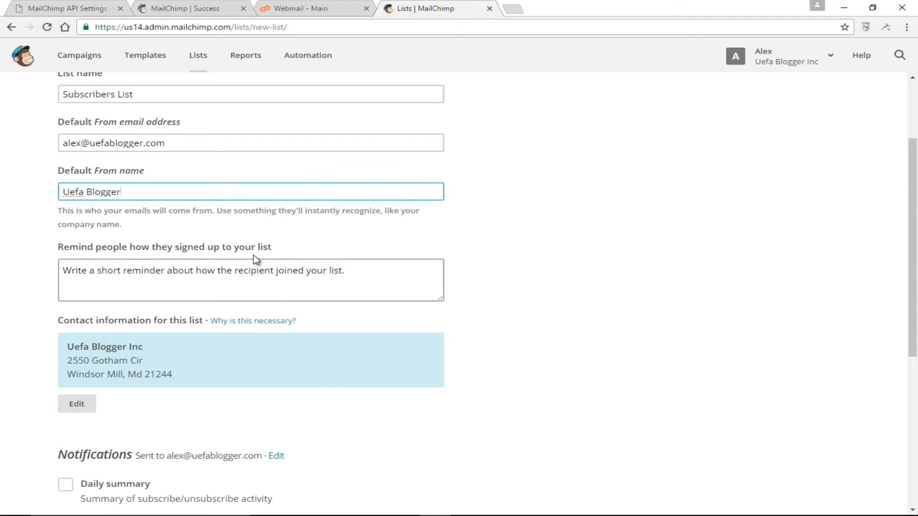
{"action": "left_click", "coordinate": [376, 272]}
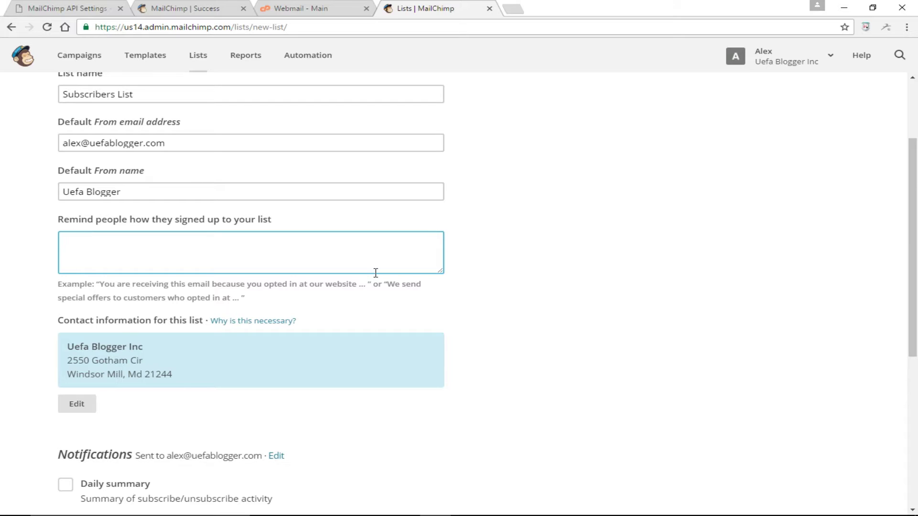
- Add the reminder 'because you love soccer or football', enable daily summaries, and save the list
{"action": "type", "text": "because you love soccer"}
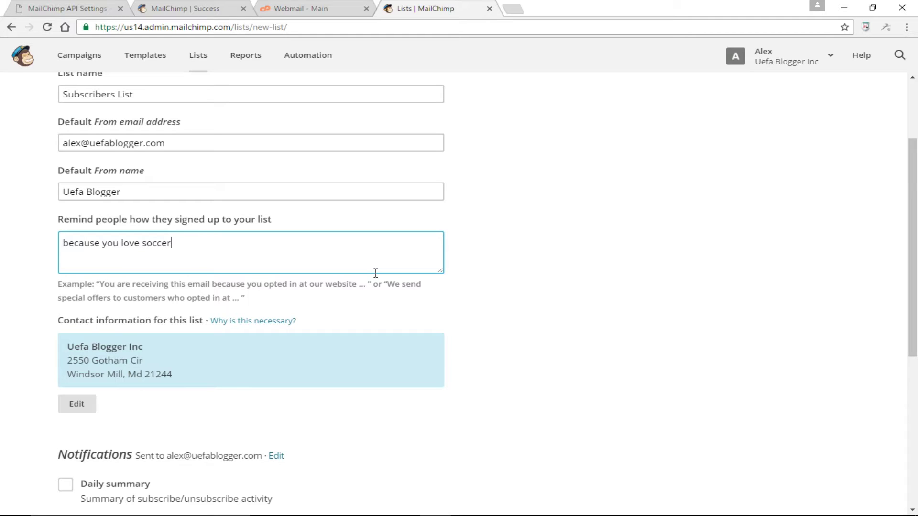
{"action": "type", "text": " or football"}
{"action": "scroll", "coordinate": [369, 305], "scroll_direction": "down", "scroll_amount": 6}
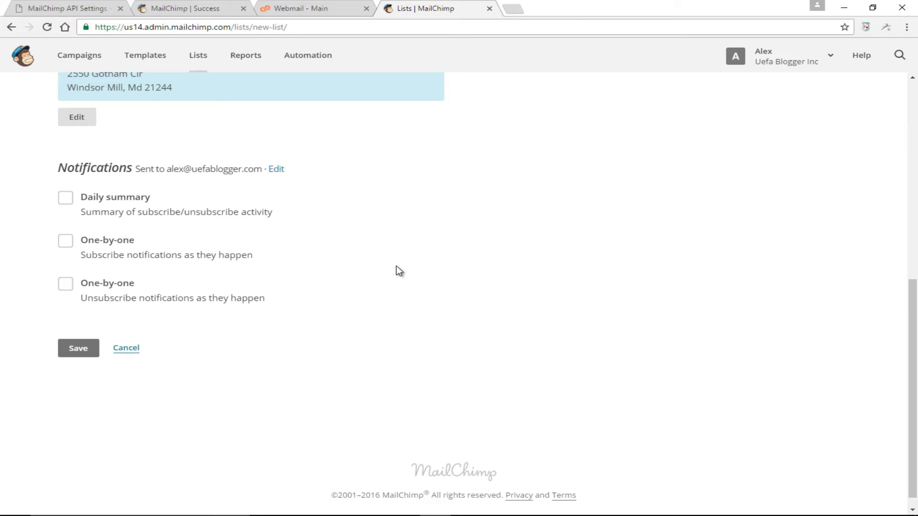
{"action": "left_click", "coordinate": [64, 198]}
{"action": "scroll", "coordinate": [81, 220], "scroll_direction": "down", "scroll_amount": 1}
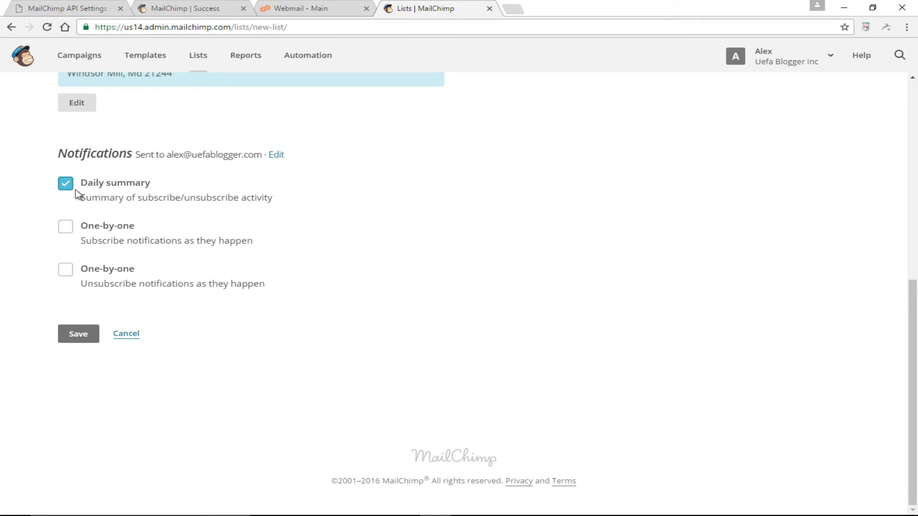
{"action": "left_click", "coordinate": [82, 336]}
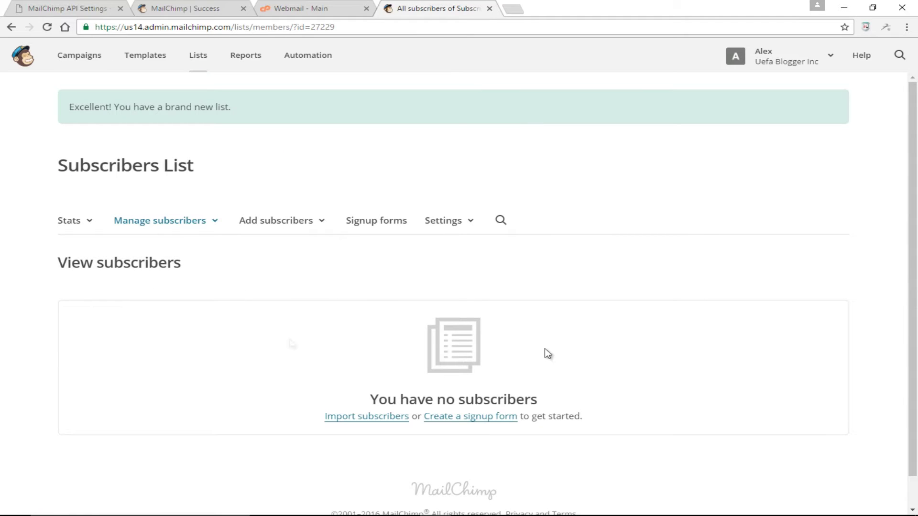
- Open the signup form options from the Subscribers List's empty subscribers page
{"action": "scroll", "coordinate": [605, 354], "scroll_direction": "down", "scroll_amount": 1}
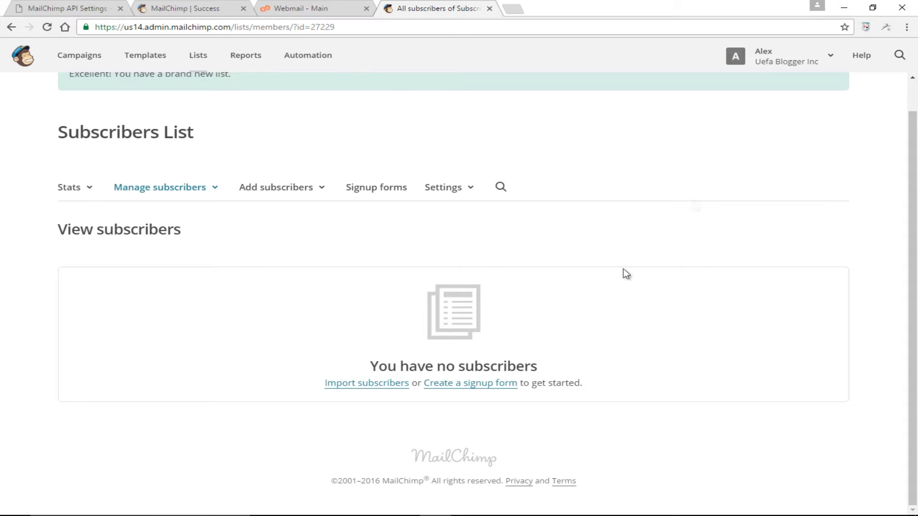
{"action": "left_click", "coordinate": [486, 384]}
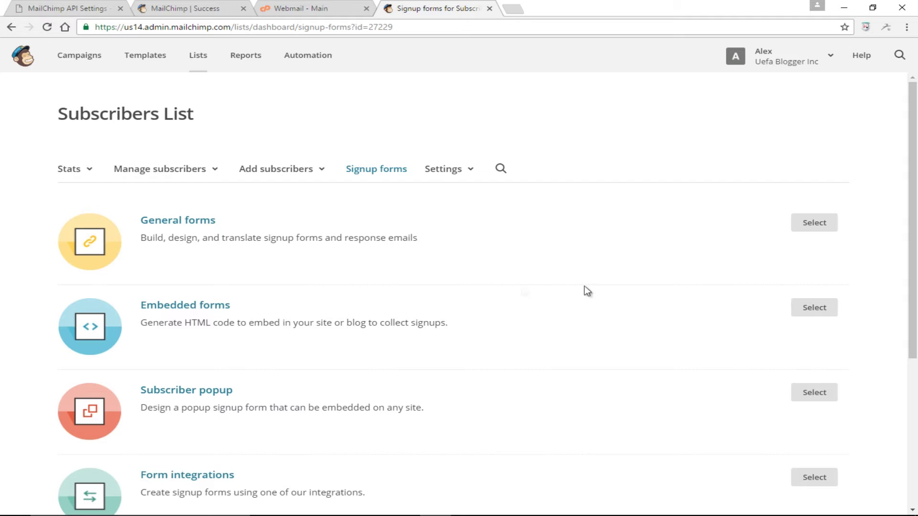
- Review the general signup form builder's fields, then switch back to the WordPress plugin settings
{"action": "left_click", "coordinate": [192, 223]}
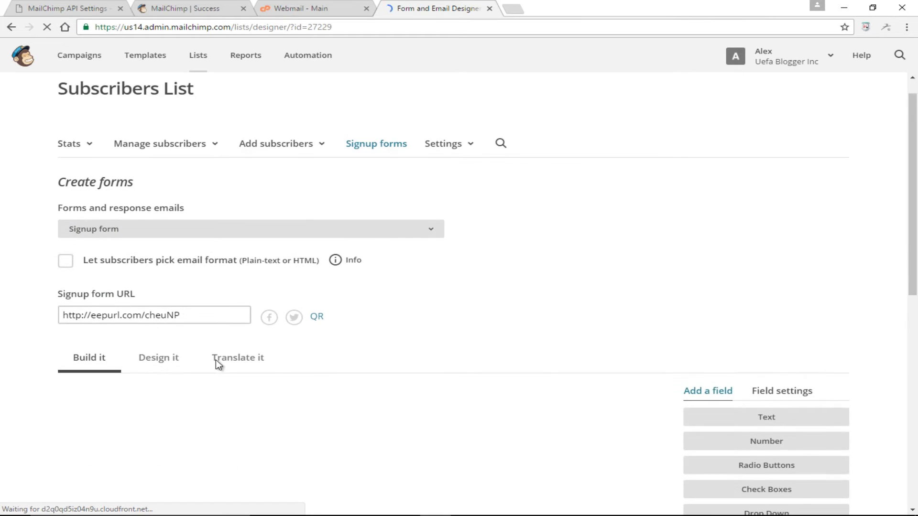
{"action": "scroll", "coordinate": [551, 354], "scroll_direction": "down", "scroll_amount": 3}
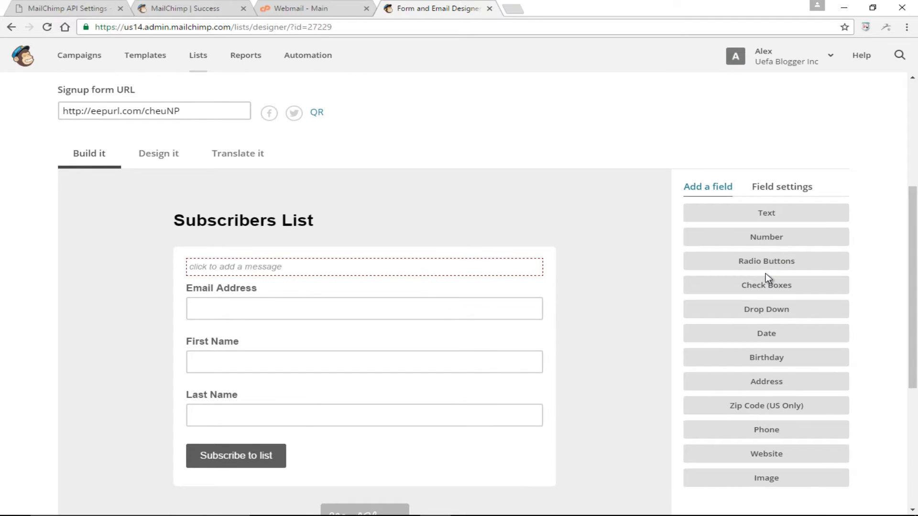
{"action": "scroll", "coordinate": [769, 378], "scroll_direction": "down", "scroll_amount": 2}
{"action": "scroll", "coordinate": [627, 354], "scroll_direction": "up", "scroll_amount": 5}
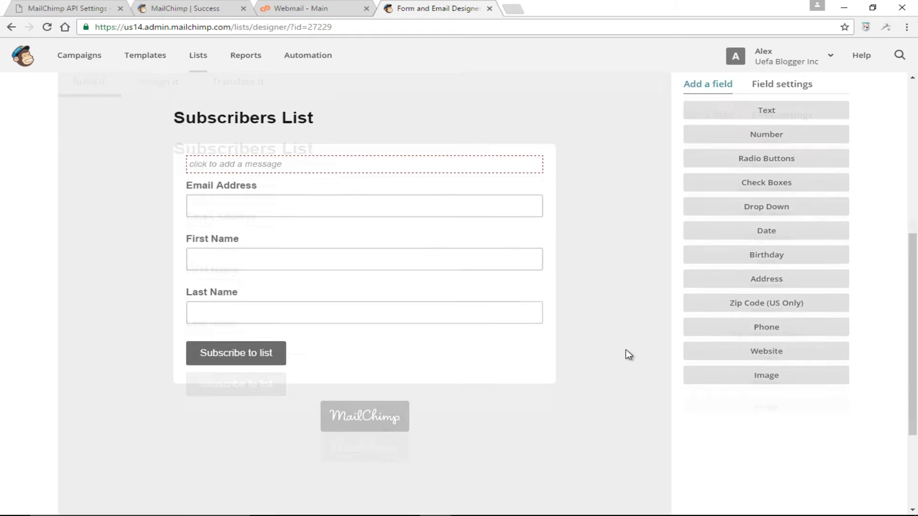
{"action": "scroll", "coordinate": [567, 352], "scroll_direction": "down", "scroll_amount": 2}
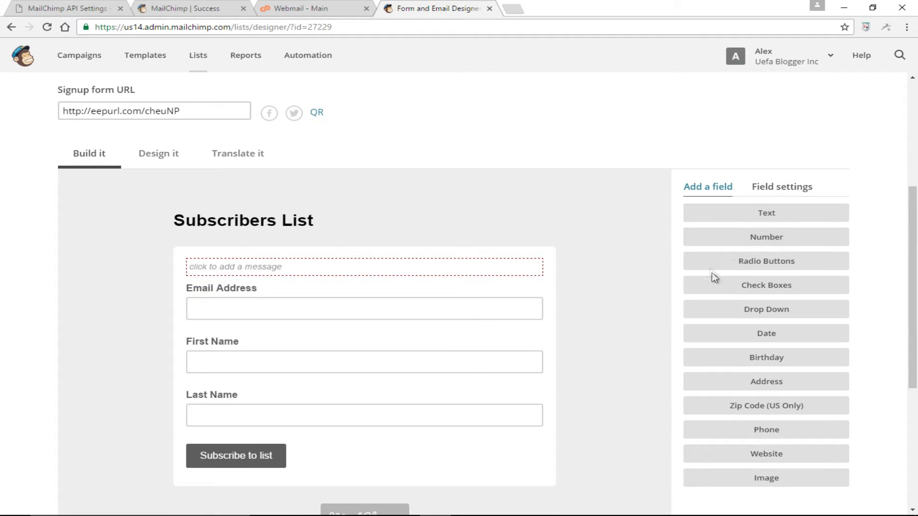
{"action": "scroll", "coordinate": [560, 300], "scroll_direction": "up", "scroll_amount": 2}
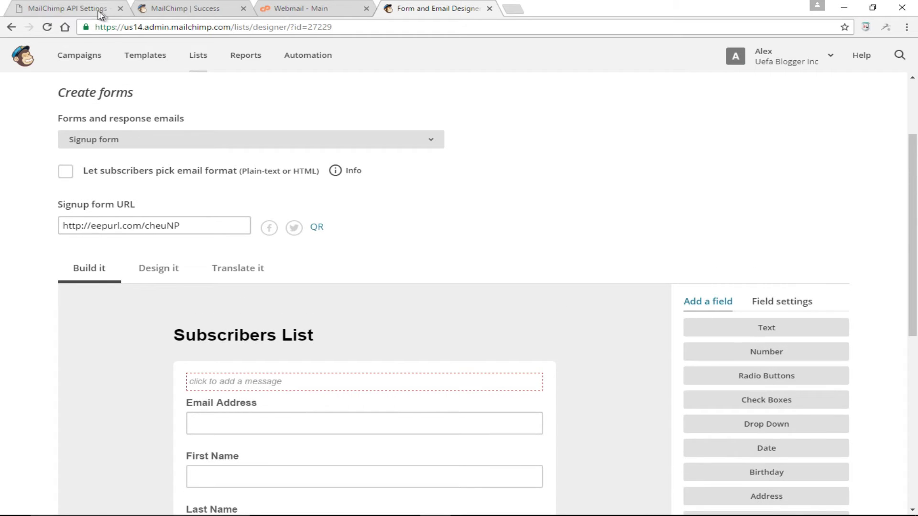
{"action": "left_click", "coordinate": [98, 10]}
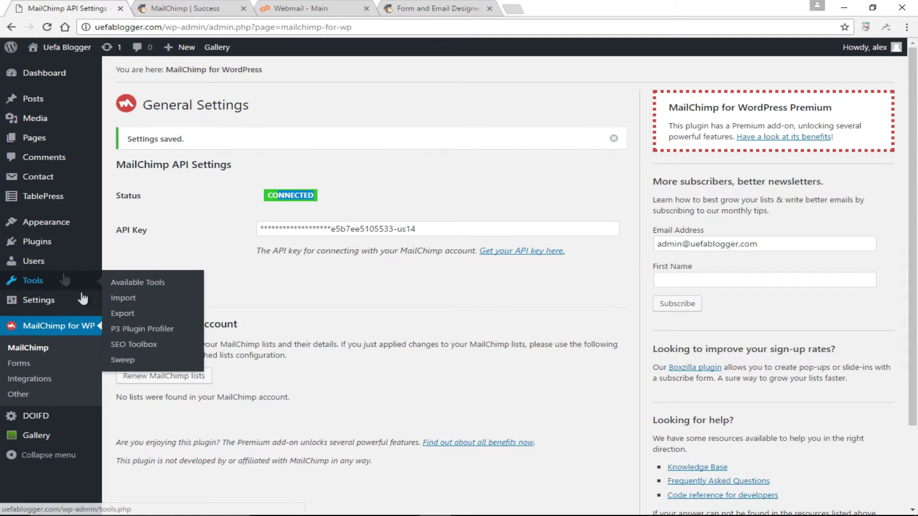
- Renew the plugin's MailChimp lists until Subscribers List appears with 0 subscribers
{"action": "left_click", "coordinate": [28, 365]}
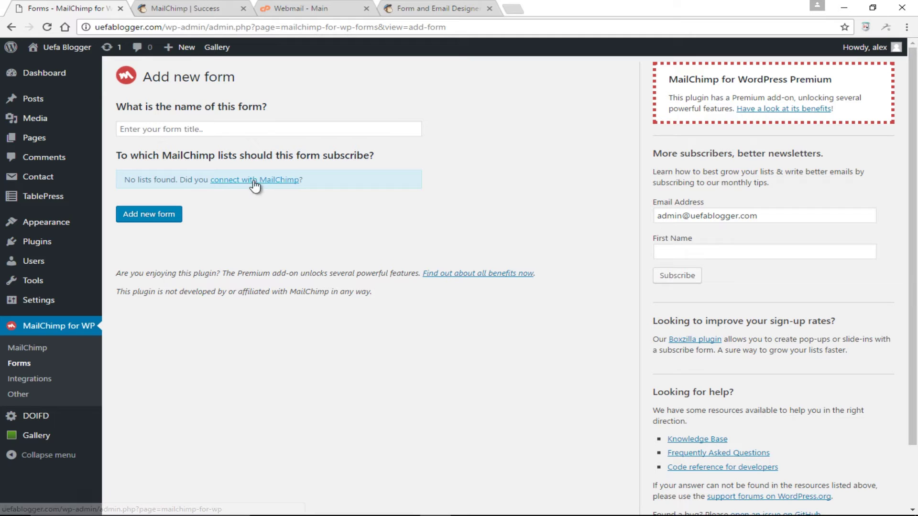
{"action": "left_click", "coordinate": [281, 183]}
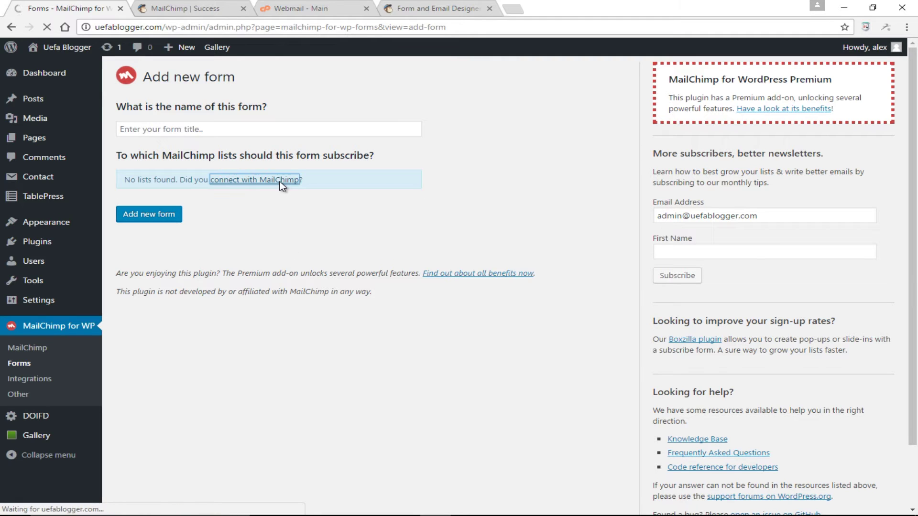
{"action": "scroll", "coordinate": [209, 320], "scroll_direction": "down", "scroll_amount": 2}
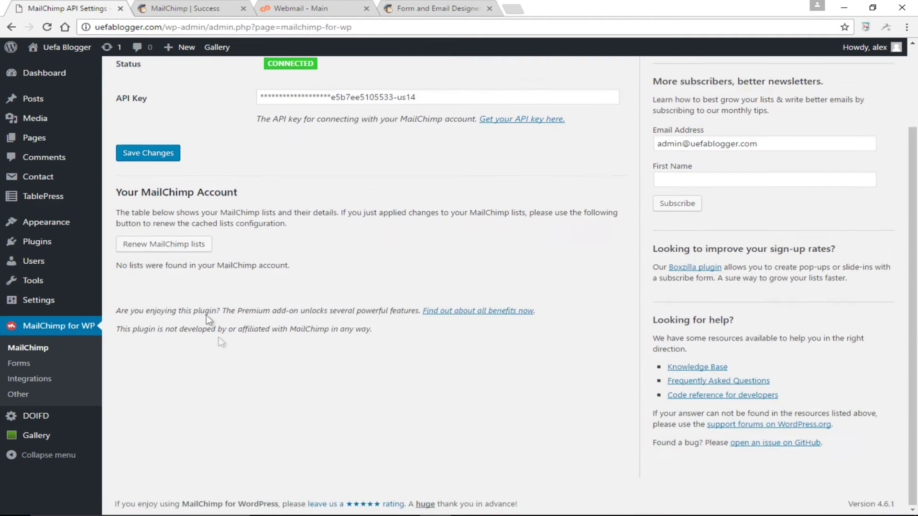
{"action": "left_click", "coordinate": [178, 246]}
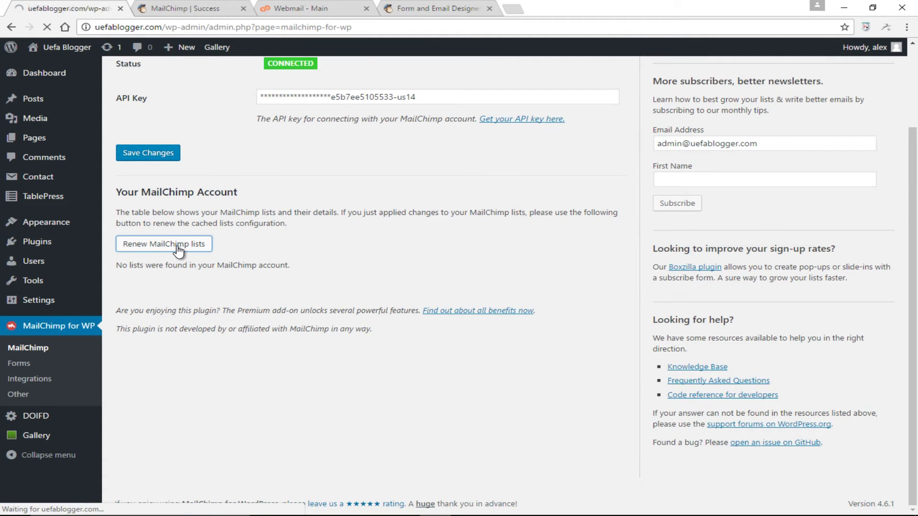
{"action": "scroll", "coordinate": [344, 378], "scroll_direction": "down", "scroll_amount": 3}
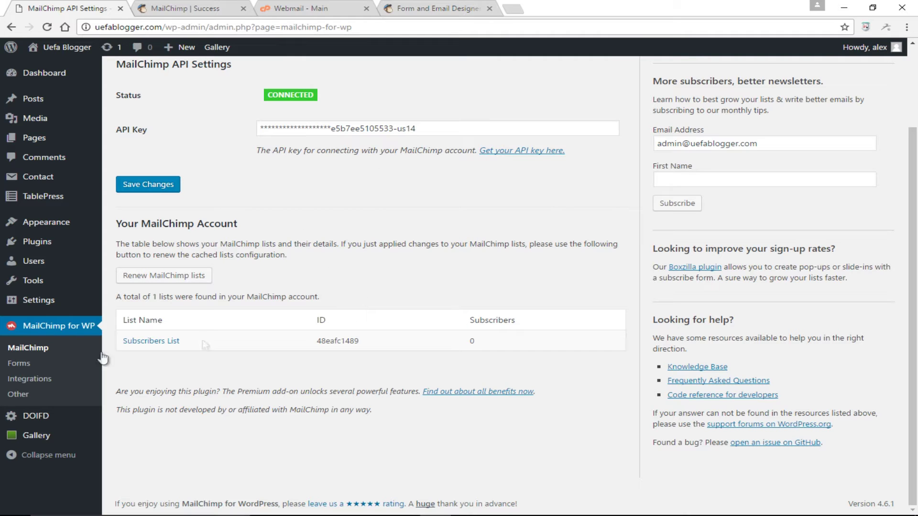
{"action": "left_click", "coordinate": [32, 363]}
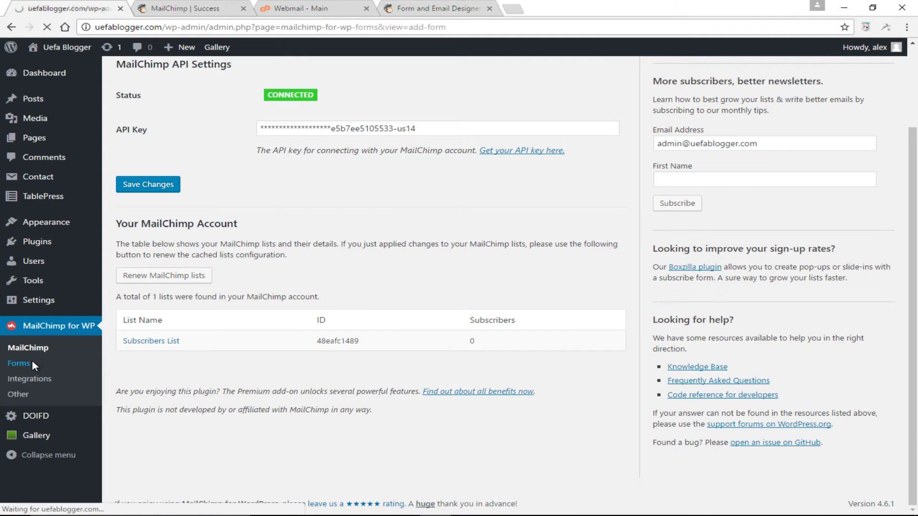
- Create a new form titled 'Subscribers Form' linked to Subscribers List
{"action": "left_click", "coordinate": [195, 129]}
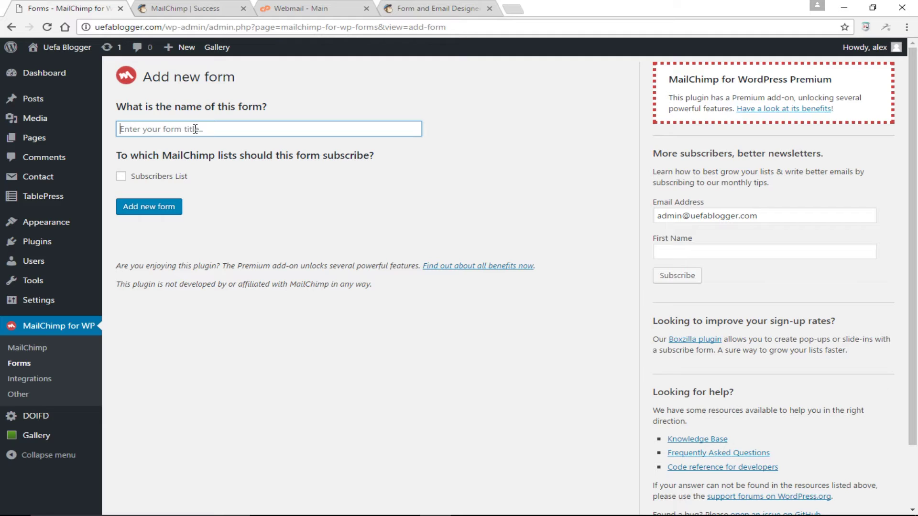
{"action": "type", "text": "Subscriber"}
{"action": "key", "text": "BackSpace"}
{"action": "key", "text": "BackSpace"}
{"action": "key", "text": "BackSpace"}
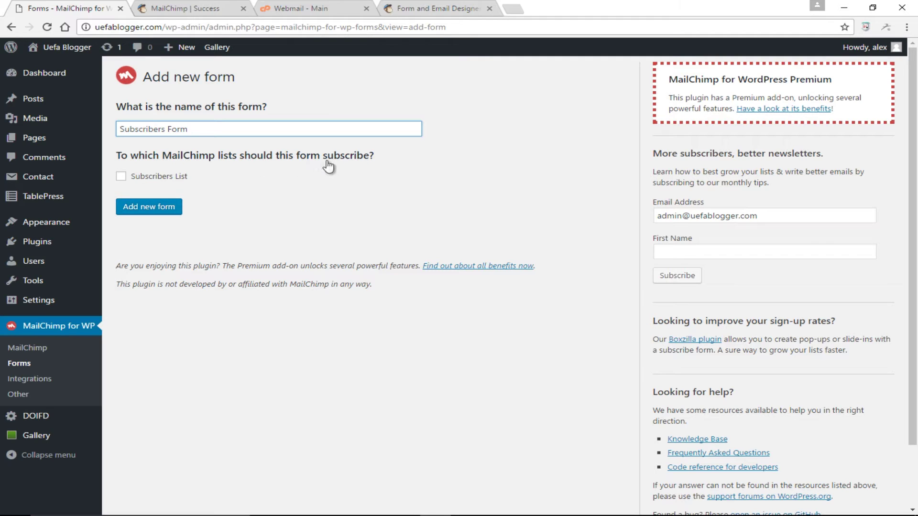
{"action": "left_click", "coordinate": [121, 176]}
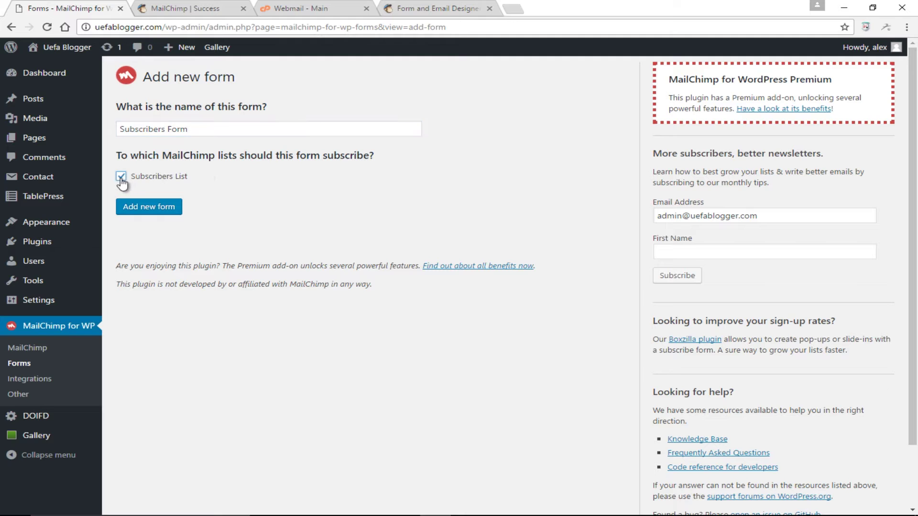
{"action": "left_click", "coordinate": [152, 206]}
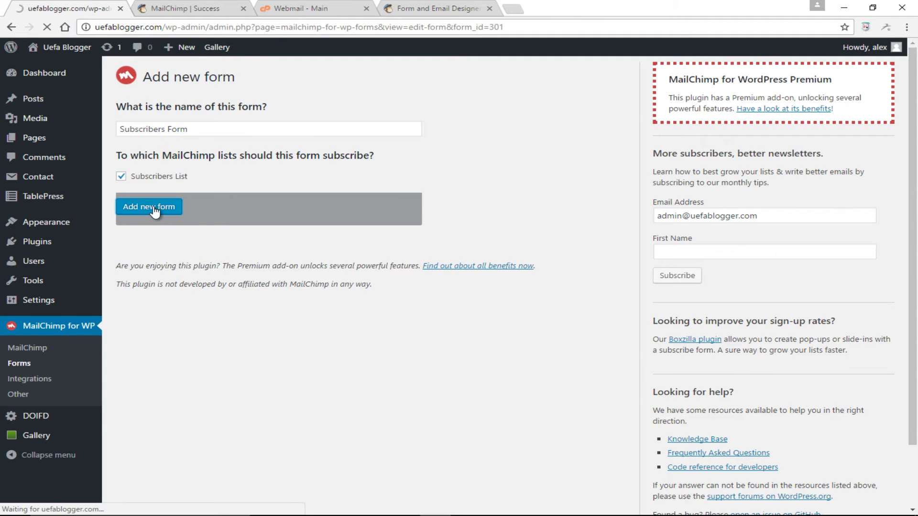
- Review the new form's code, selecting the Email address label text
{"action": "scroll", "coordinate": [408, 288], "scroll_direction": "down", "scroll_amount": 2}
{"action": "scroll", "coordinate": [408, 288], "scroll_direction": "down", "scroll_amount": 2}
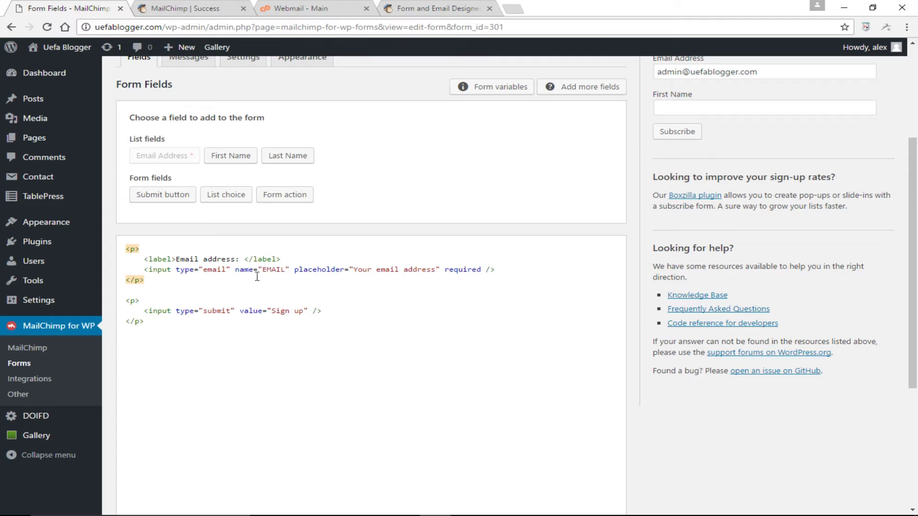
{"action": "left_click_drag", "start_coordinate": [281, 259], "coordinate": [185, 259]}
{"action": "scroll", "coordinate": [276, 296], "scroll_direction": "down", "scroll_amount": 1}
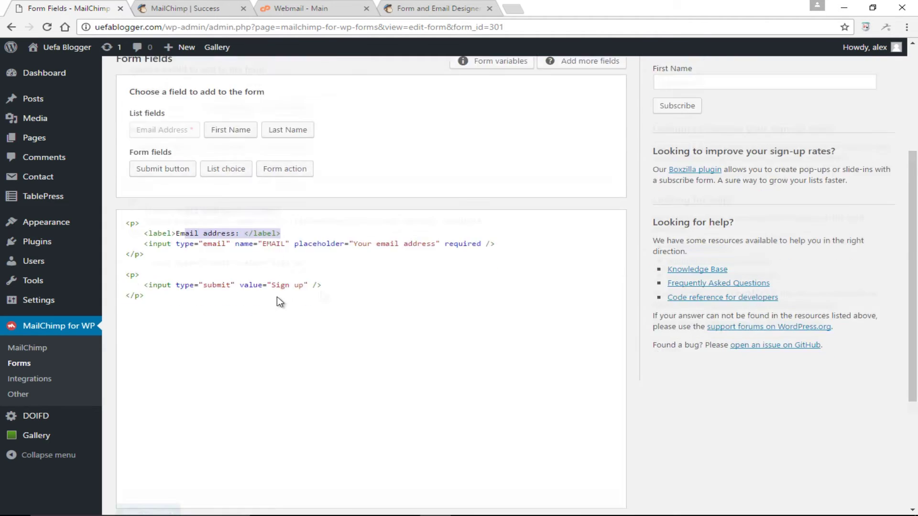
{"action": "scroll", "coordinate": [320, 291], "scroll_direction": "up", "scroll_amount": 1}
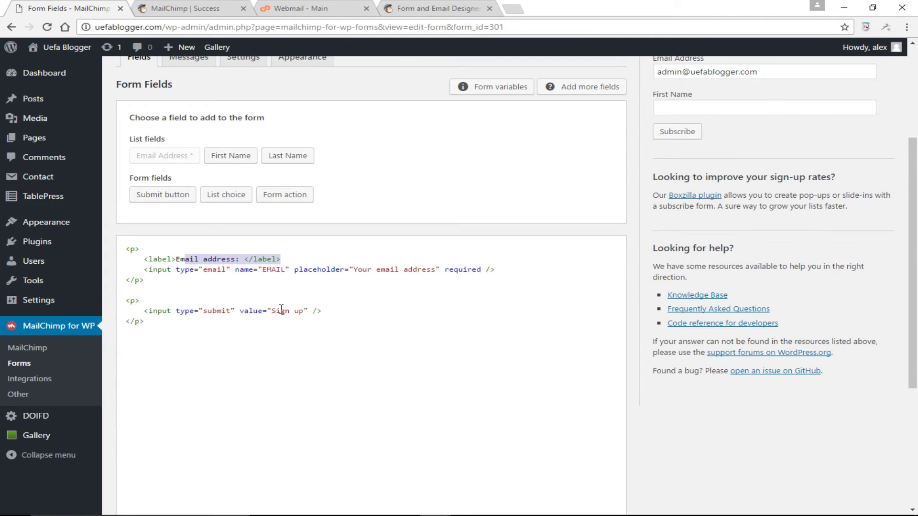
{"action": "scroll", "coordinate": [287, 297], "scroll_direction": "up", "scroll_amount": 4}
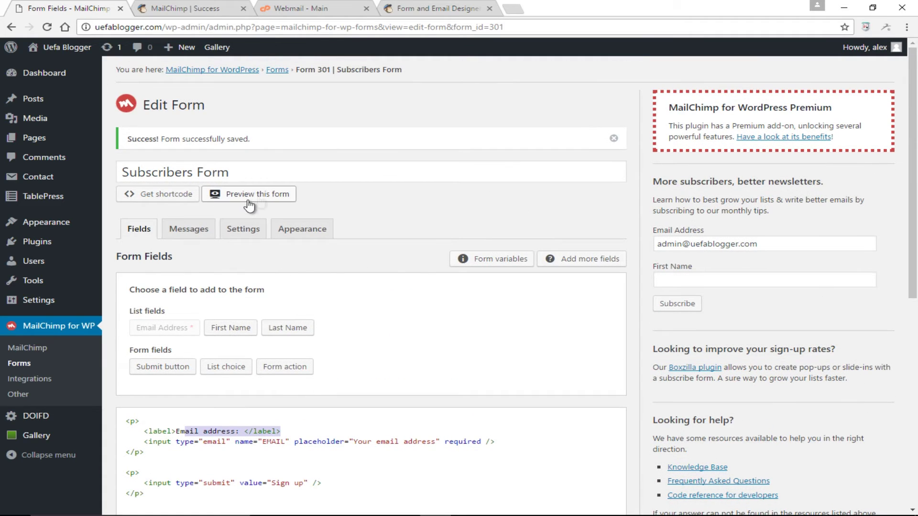
{"action": "left_click", "coordinate": [267, 194]}
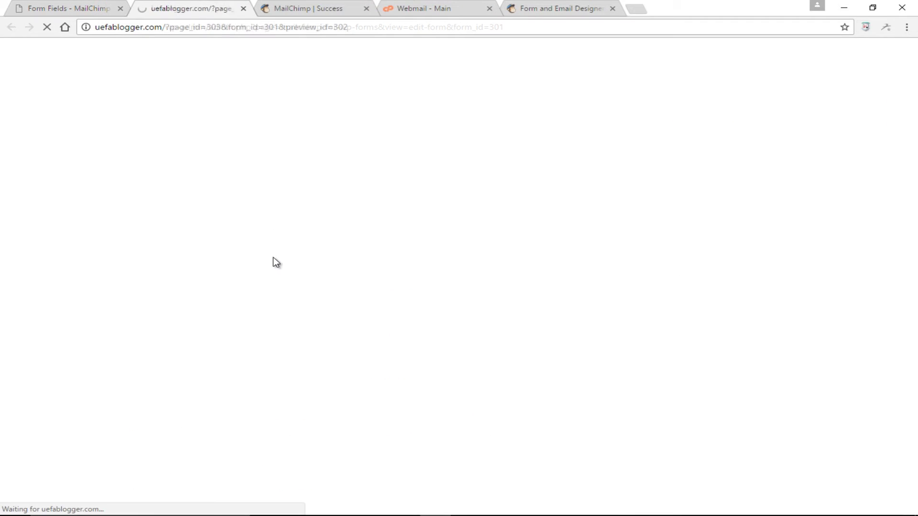
{"action": "scroll", "coordinate": [389, 244], "scroll_direction": "down", "scroll_amount": 1}
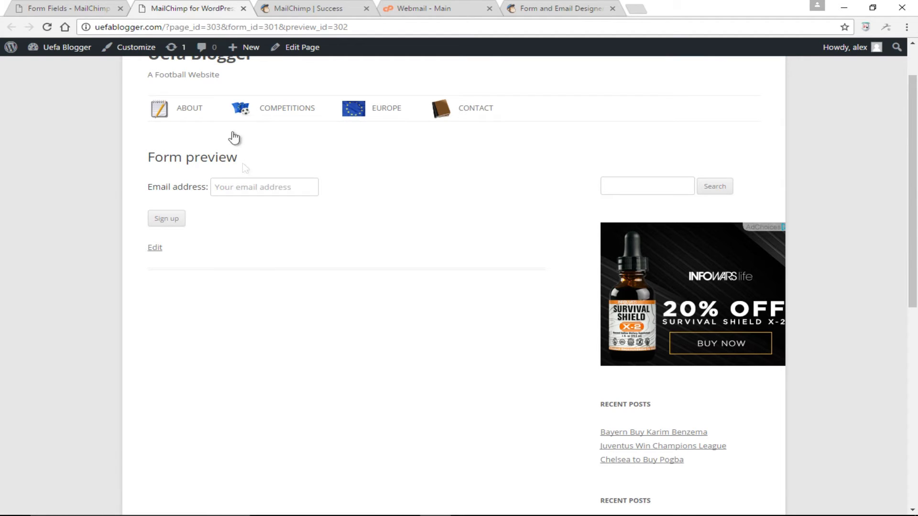
{"action": "left_click", "coordinate": [244, 8]}
{"action": "scroll", "coordinate": [235, 327], "scroll_direction": "down", "scroll_amount": 3}
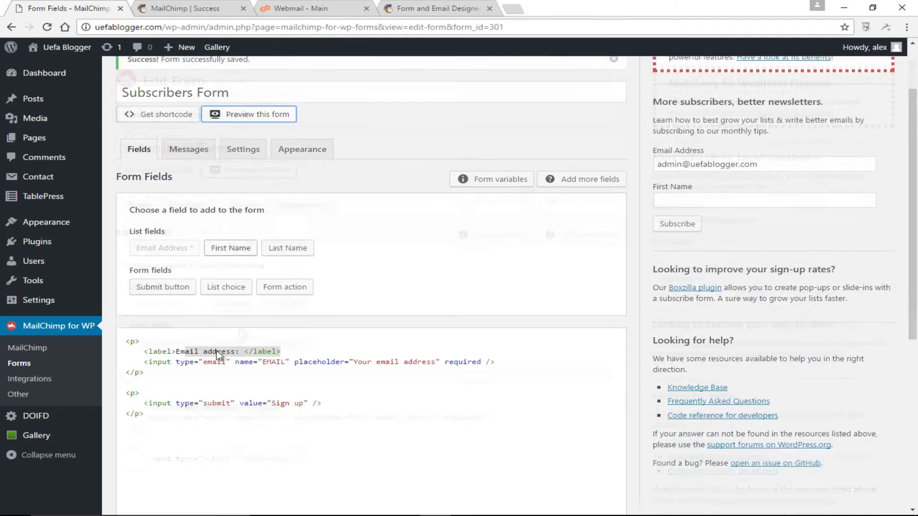
{"action": "left_click", "coordinate": [126, 245]}
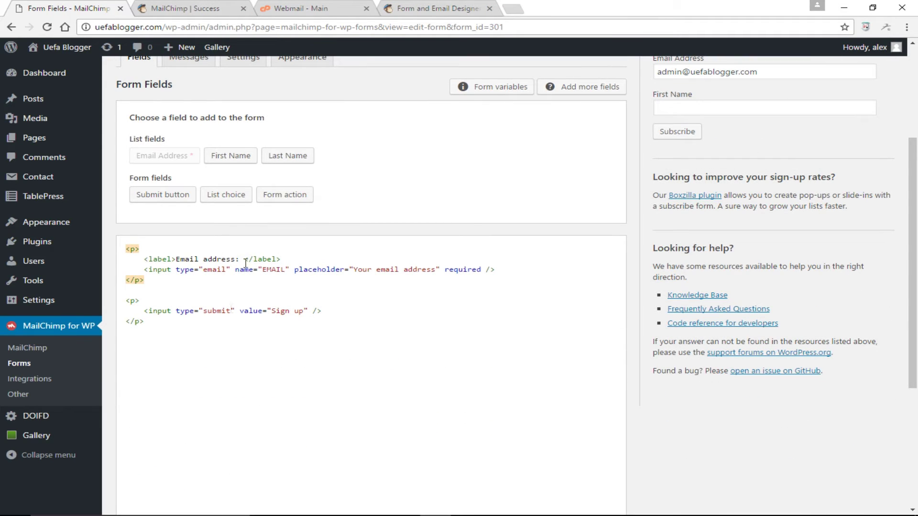
- Add a required First Name field with placeholder 'First Name' to the form code
{"action": "left_click", "coordinate": [233, 157]}
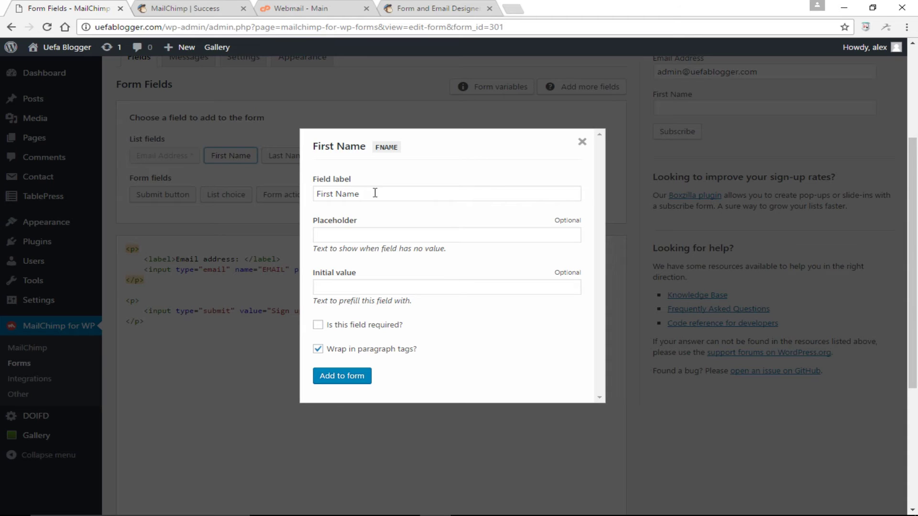
{"action": "left_click", "coordinate": [378, 237]}
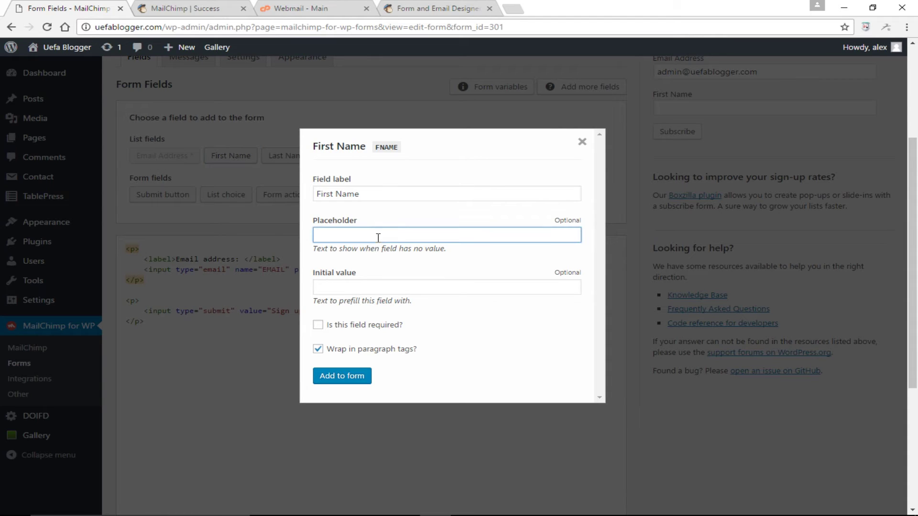
{"action": "type", "text": "First Name"}
{"action": "left_click", "coordinate": [319, 326]}
{"action": "left_click", "coordinate": [345, 376]}
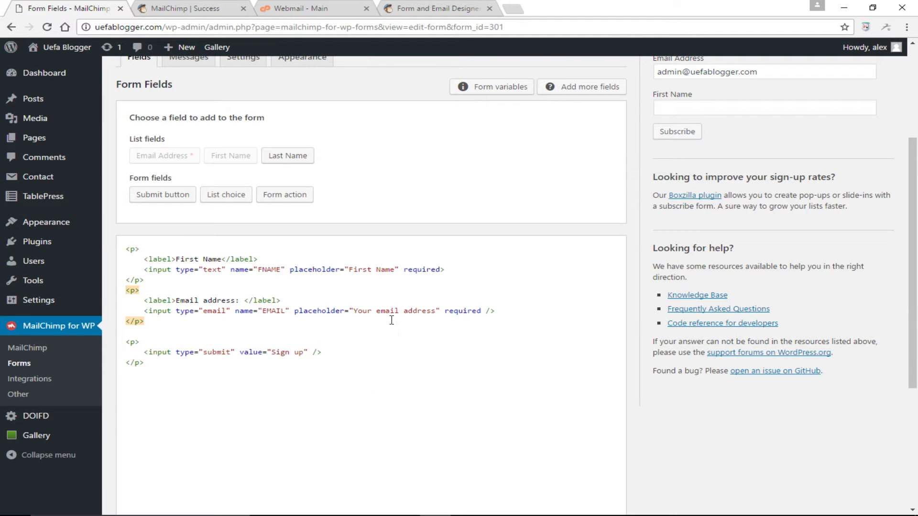
- Change the email field's placeholder to 'Email Address'
{"action": "left_click_drag", "start_coordinate": [372, 312], "coordinate": [355, 312]}
{"action": "key", "text": "Delete"}
{"action": "key", "text": "Delete"}
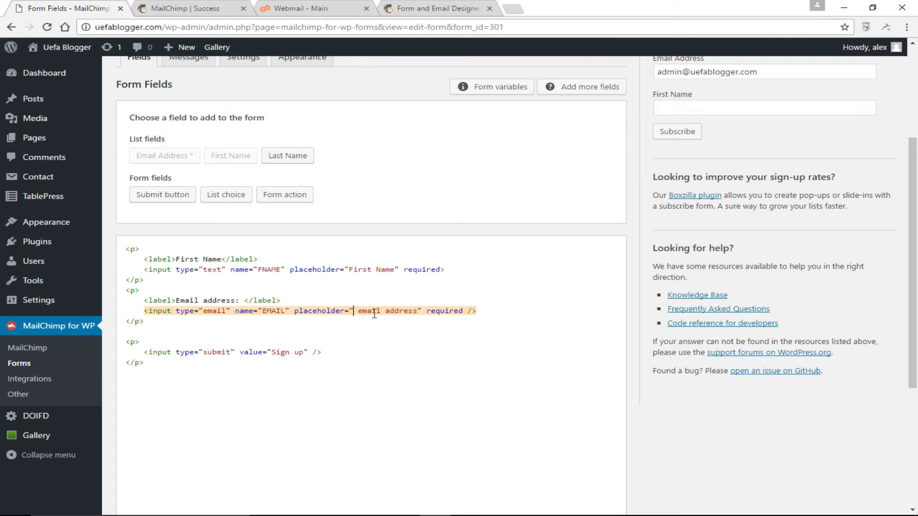
{"action": "key", "text": "Delete"}
{"action": "type", "text": "E"}
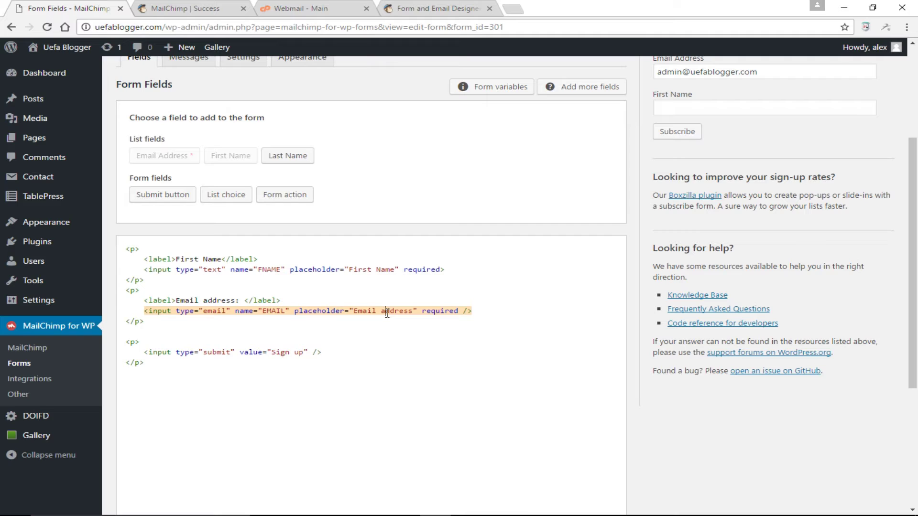
{"action": "left_click", "coordinate": [388, 311]}
{"action": "key", "text": "BackSpace"}
{"action": "type", "text": "A"}
- Change the submit button label from 'Sign up' to 'Subscribe' and preview the form
{"action": "left_click_drag", "start_coordinate": [303, 352], "coordinate": [277, 353]}
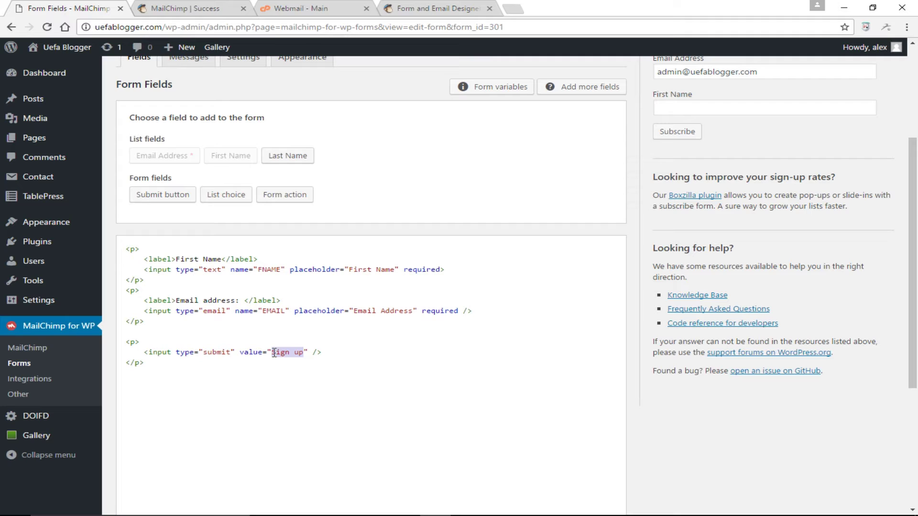
{"action": "key", "text": "BackSpace"}
{"action": "type", "text": "ubscribe"}
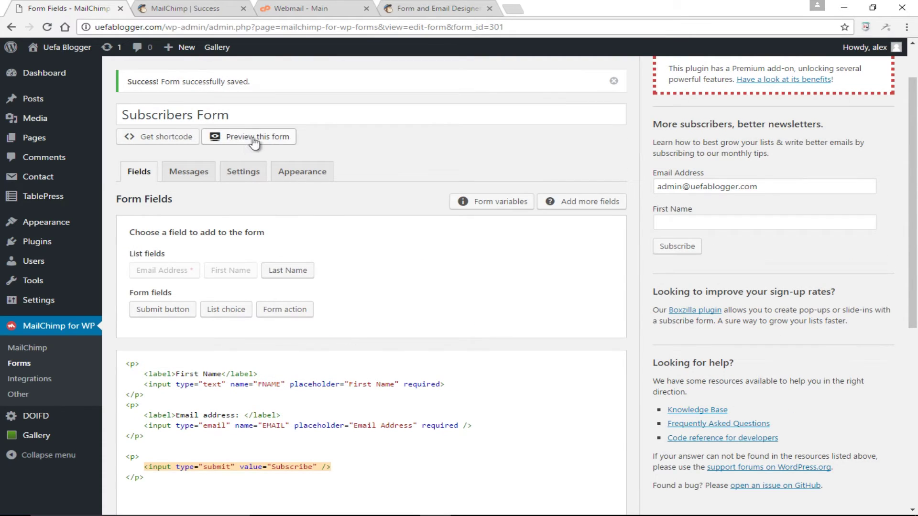
{"action": "left_click", "coordinate": [253, 137]}
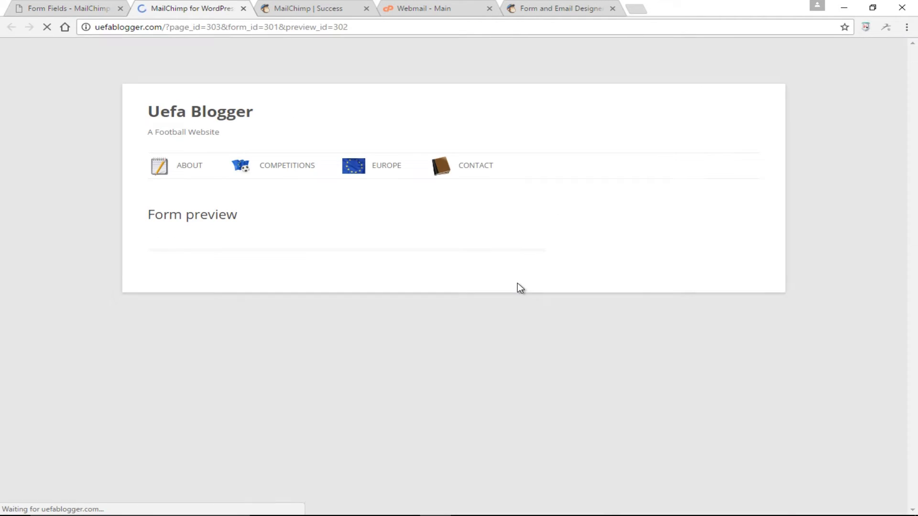
- Delete the First Name and Email address <label> lines and leftover blank lines from the form HTML
{"action": "scroll", "coordinate": [383, 282], "scroll_direction": "down", "scroll_amount": 2}
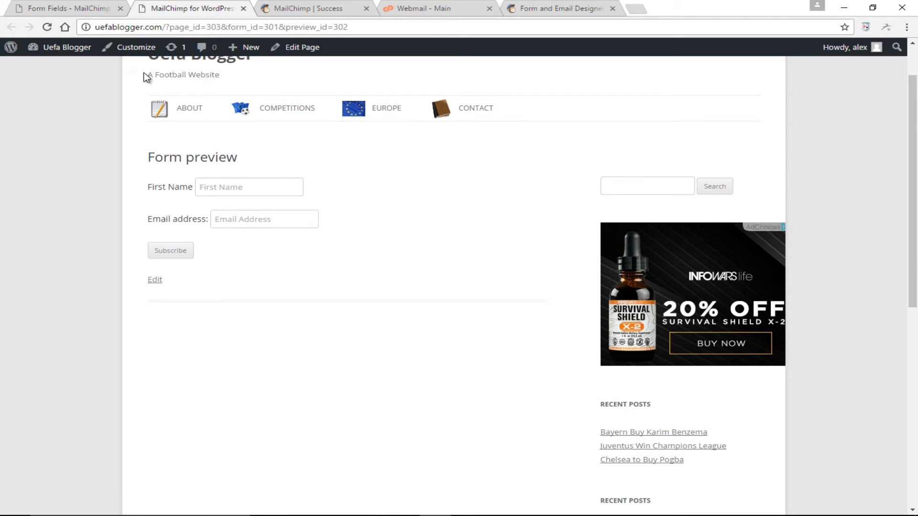
{"action": "left_click", "coordinate": [79, 4]}
{"action": "scroll", "coordinate": [273, 317], "scroll_direction": "down", "scroll_amount": 1}
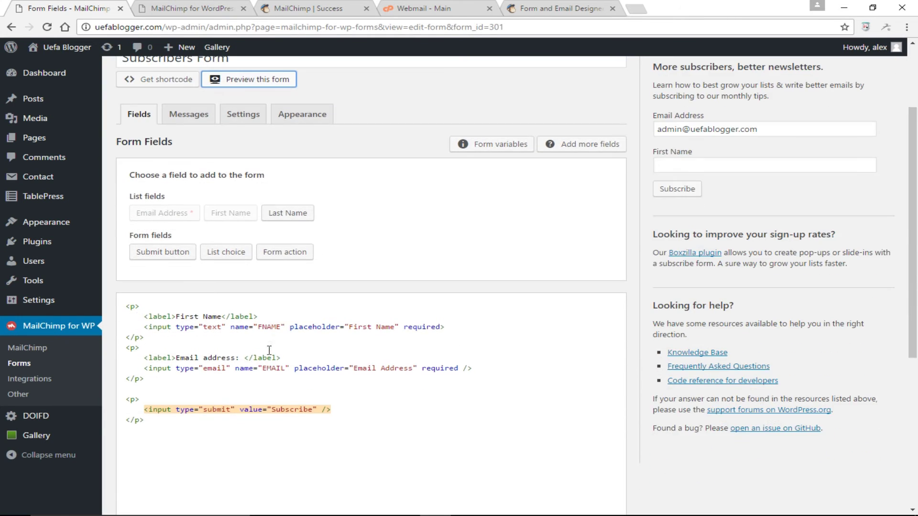
{"action": "left_click_drag", "start_coordinate": [272, 317], "coordinate": [146, 316]}
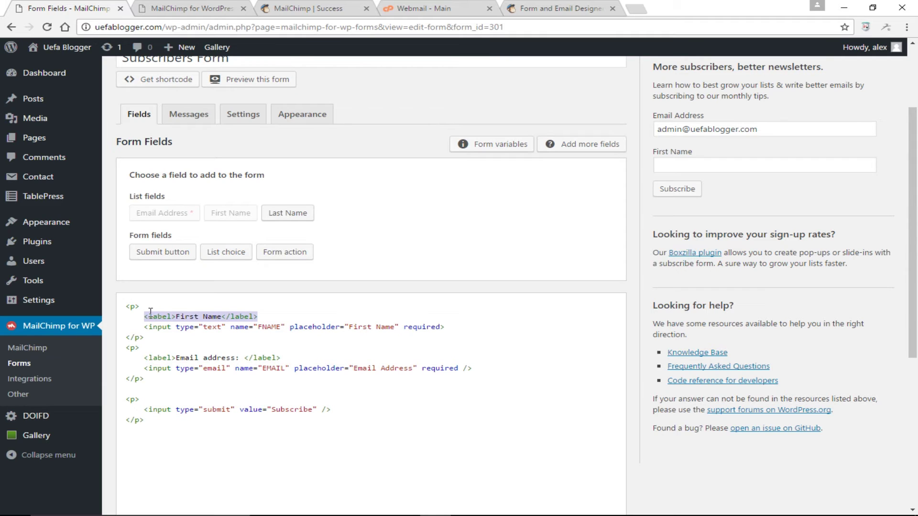
{"action": "key", "text": "Delete"}
{"action": "left_click_drag", "start_coordinate": [281, 358], "coordinate": [131, 358]}
{"action": "key", "text": "Delete"}
{"action": "key", "text": "BackSpace"}
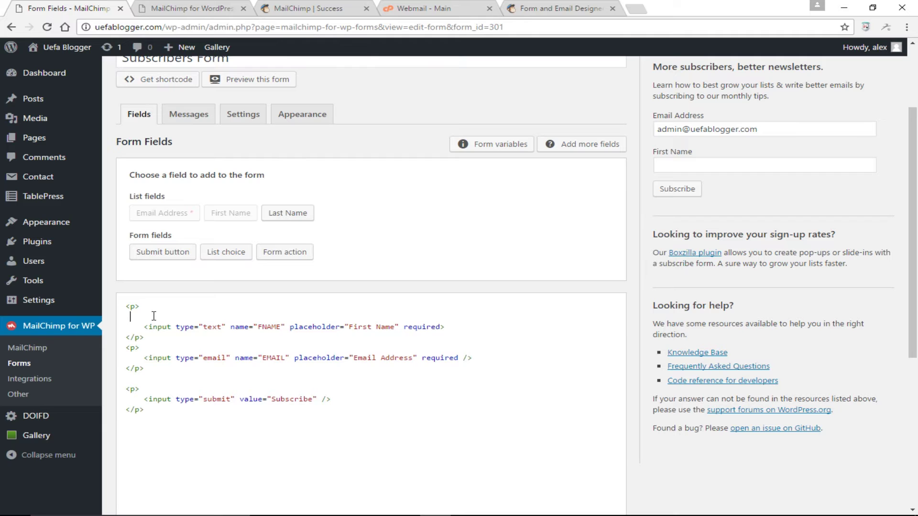
{"action": "key", "text": "BackSpace"}
- Save the form and preview it to check the fields show only placeholders
{"action": "key", "text": "ctrl+s"}
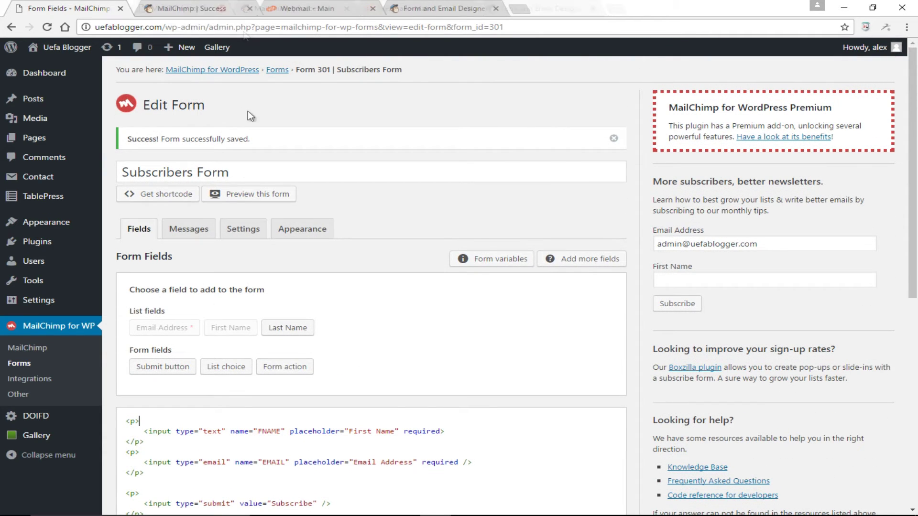
{"action": "left_click", "coordinate": [248, 191]}
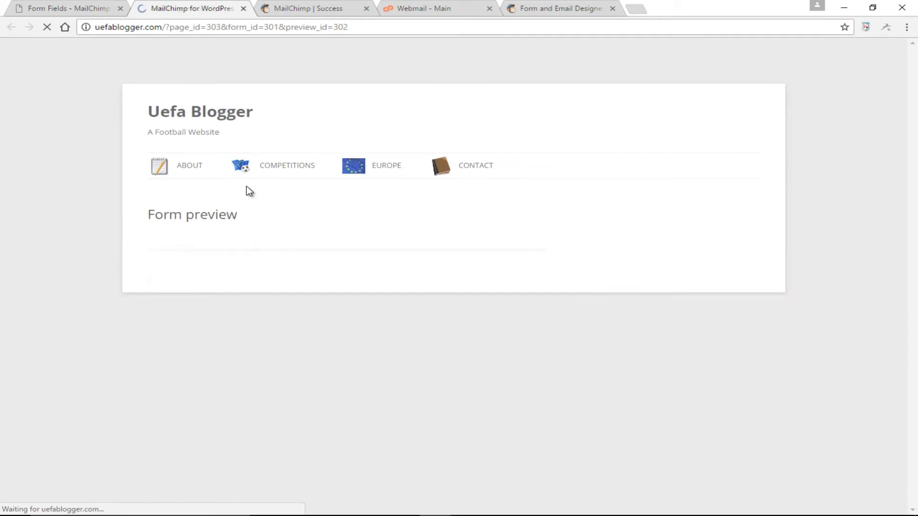
{"action": "scroll", "coordinate": [502, 239], "scroll_direction": "down", "scroll_amount": 1}
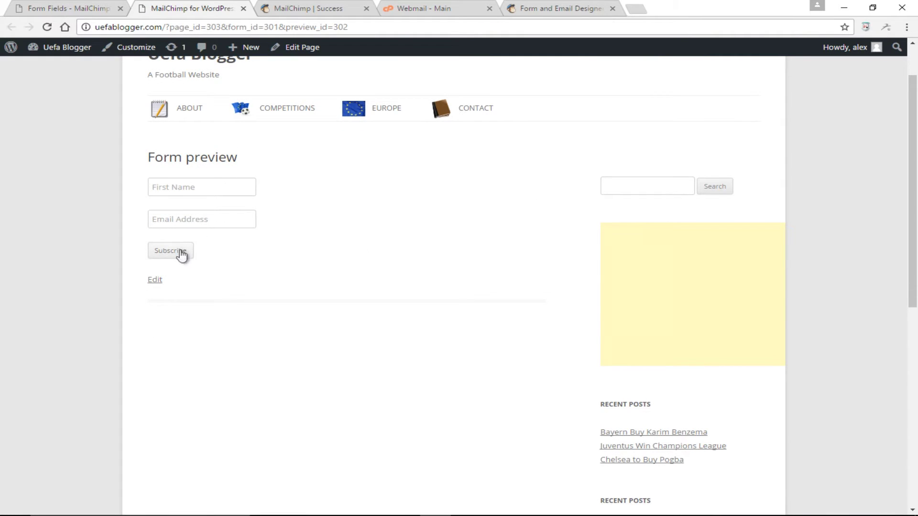
{"action": "left_click", "coordinate": [70, 9]}
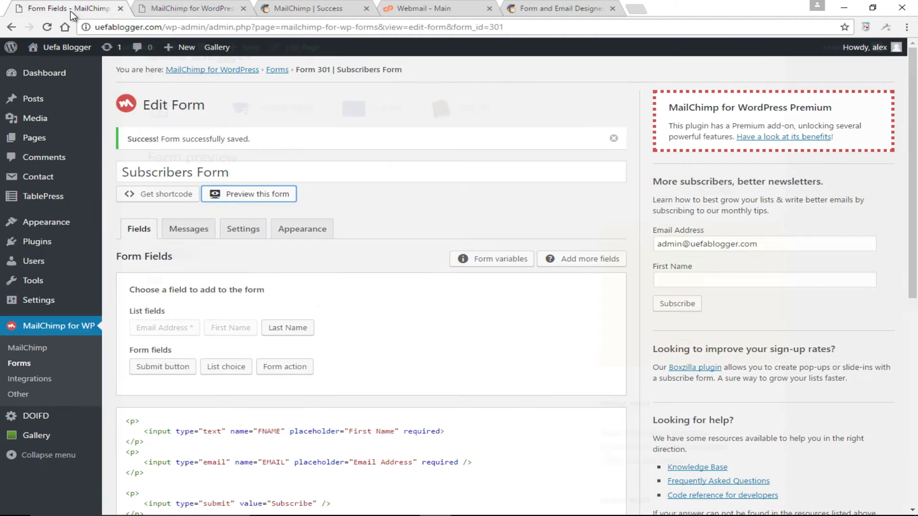
{"action": "scroll", "coordinate": [350, 353], "scroll_direction": "up", "scroll_amount": 1}
{"action": "scroll", "coordinate": [352, 358], "scroll_direction": "down", "scroll_amount": 2}
{"action": "scroll", "coordinate": [352, 358], "scroll_direction": "up", "scroll_amount": 2}
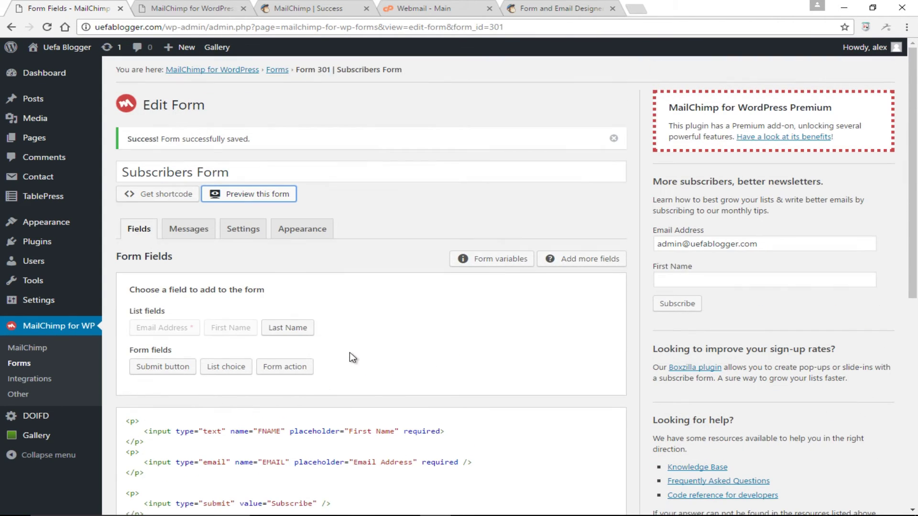
- Scroll through the form's Messages tab, then switch to its Settings tab
{"action": "left_click", "coordinate": [191, 238]}
{"action": "scroll", "coordinate": [475, 355], "scroll_direction": "down", "scroll_amount": 2}
{"action": "scroll", "coordinate": [475, 355], "scroll_direction": "down", "scroll_amount": 3}
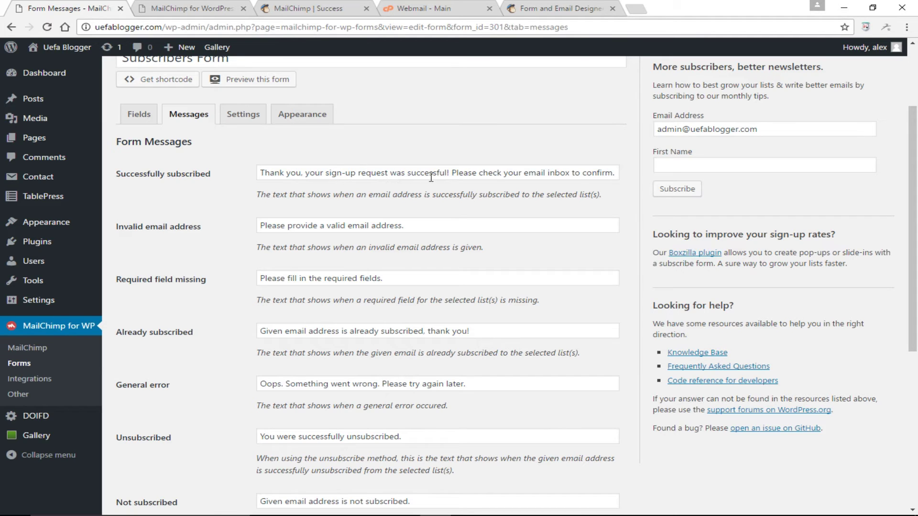
{"action": "scroll", "coordinate": [524, 180], "scroll_direction": "down", "scroll_amount": 3}
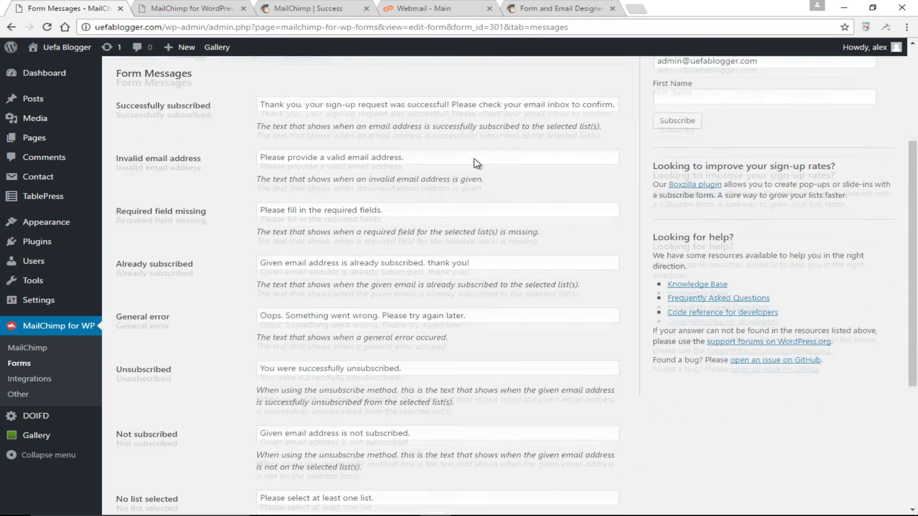
{"action": "scroll", "coordinate": [475, 159], "scroll_direction": "down", "scroll_amount": 5}
{"action": "scroll", "coordinate": [475, 159], "scroll_direction": "up", "scroll_amount": 5}
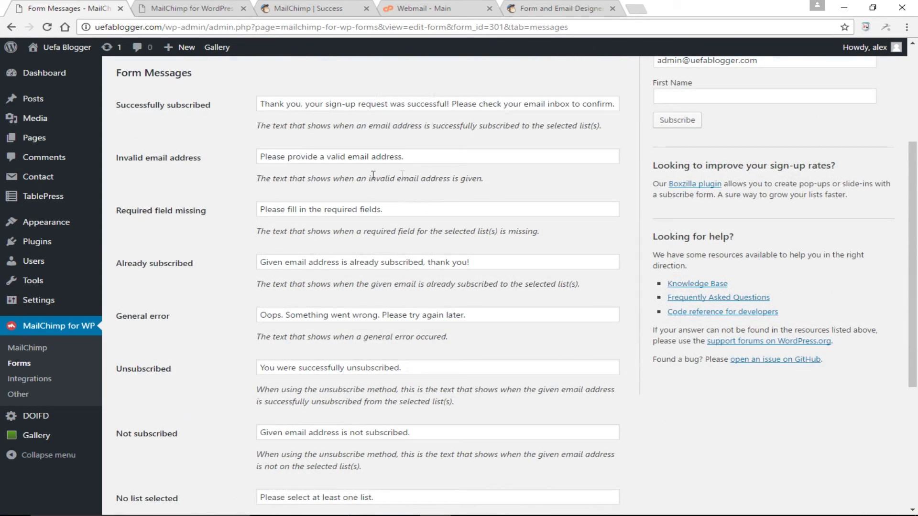
{"action": "scroll", "coordinate": [342, 228], "scroll_direction": "down", "scroll_amount": 1}
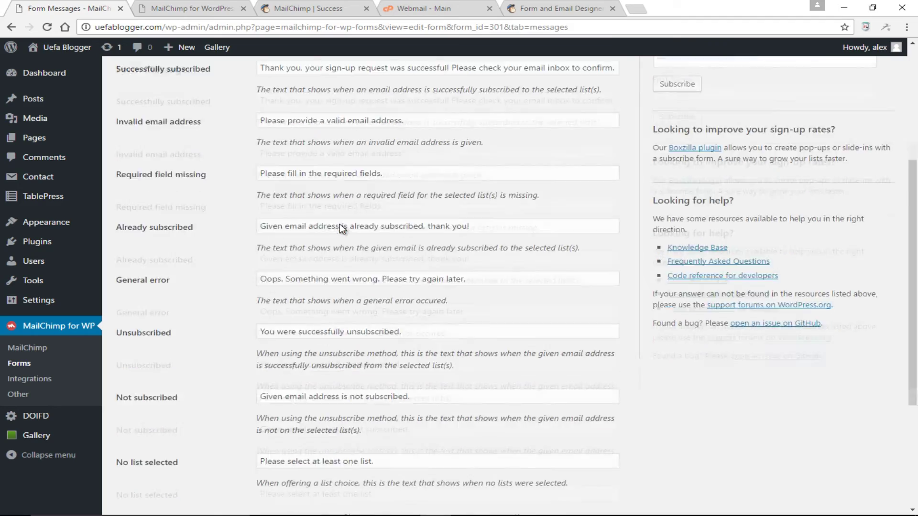
{"action": "scroll", "coordinate": [340, 224], "scroll_direction": "down", "scroll_amount": 5}
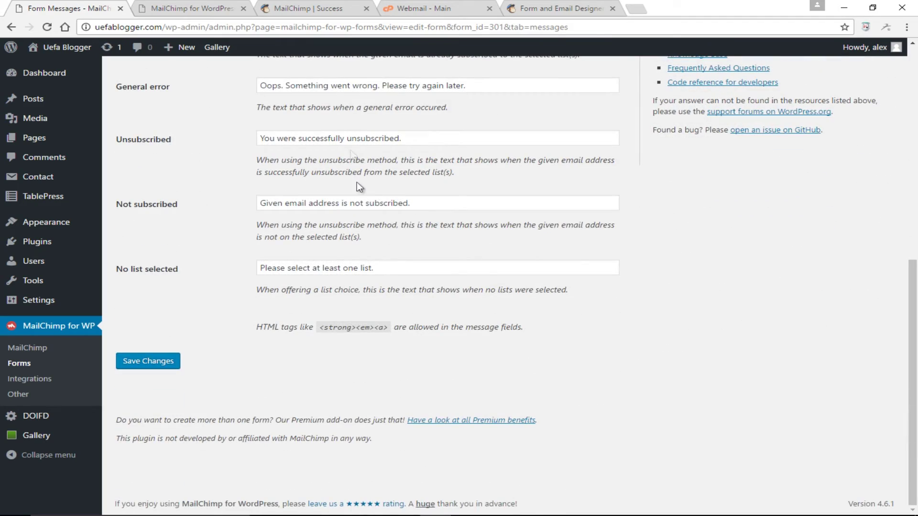
{"action": "scroll", "coordinate": [359, 187], "scroll_direction": "up", "scroll_amount": 8}
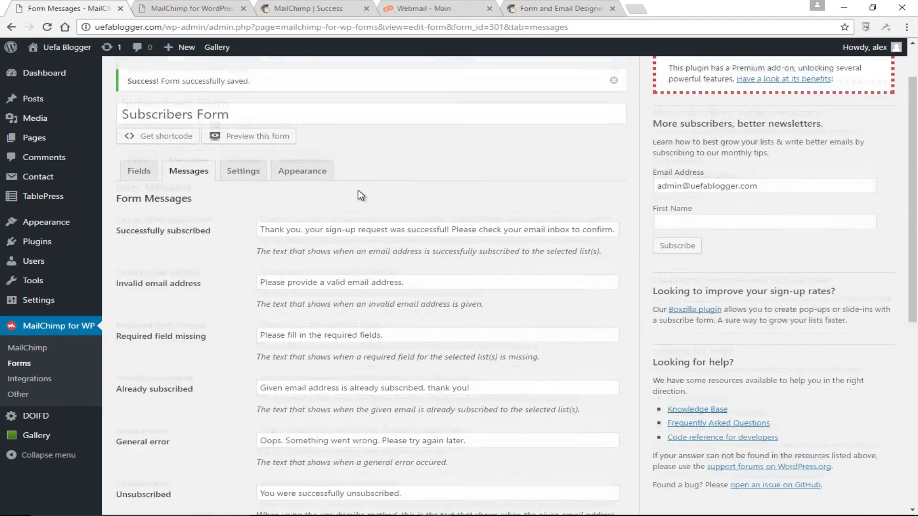
{"action": "left_click", "coordinate": [247, 219]}
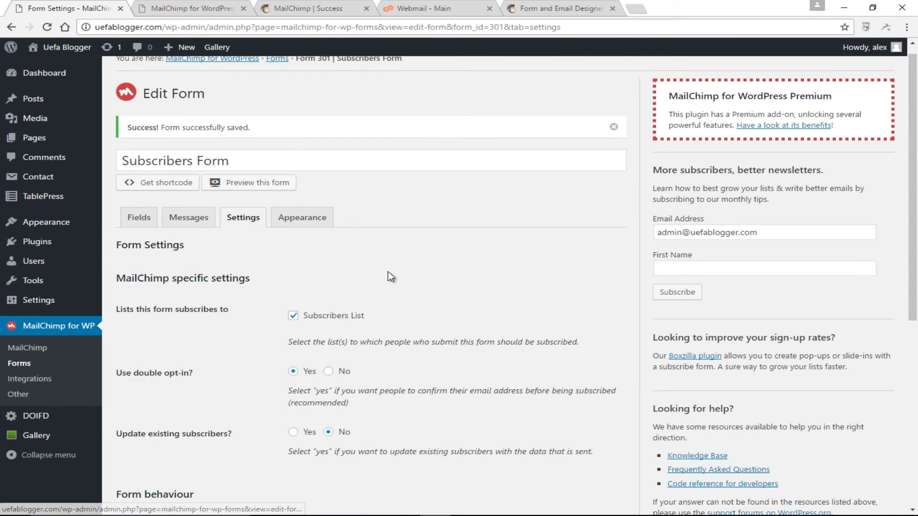
- Save the form settings with Subscribers List selected and double opt-in enabled
{"action": "scroll", "coordinate": [391, 275], "scroll_direction": "down", "scroll_amount": 2}
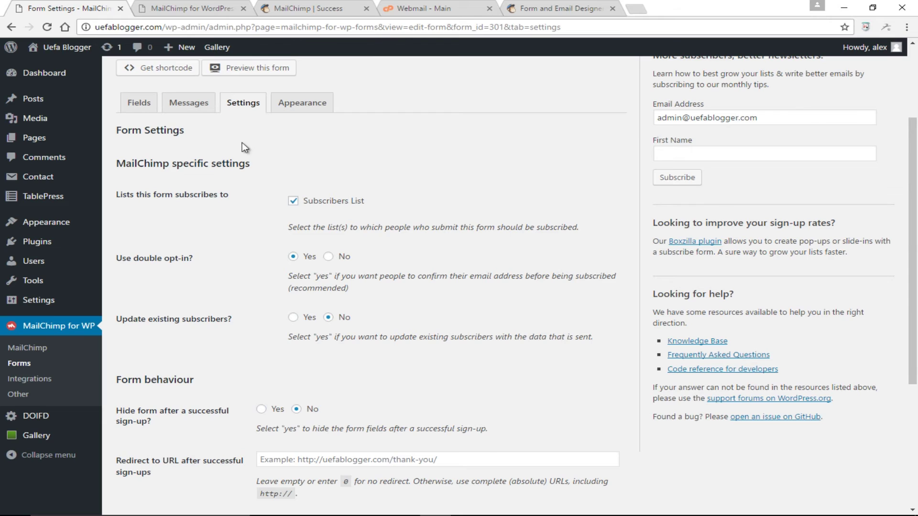
{"action": "scroll", "coordinate": [479, 271], "scroll_direction": "down", "scroll_amount": 1}
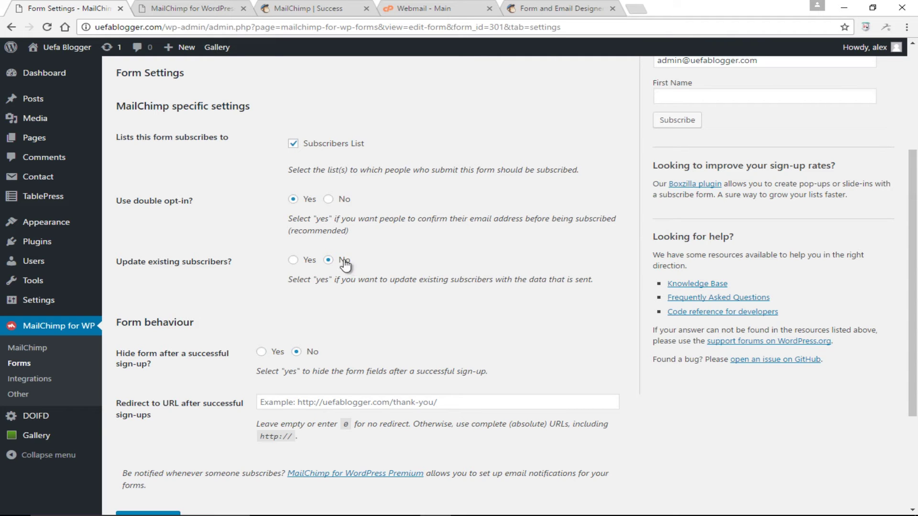
{"action": "scroll", "coordinate": [362, 314], "scroll_direction": "down", "scroll_amount": 3}
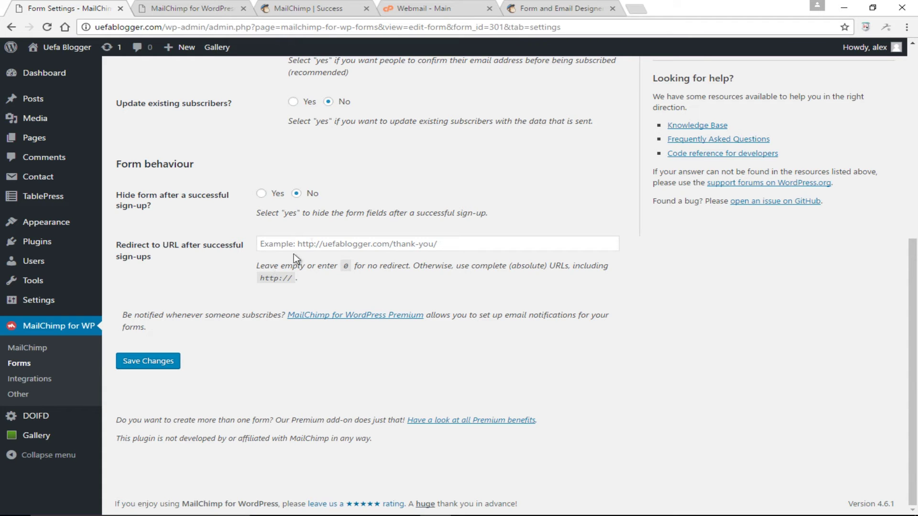
{"action": "scroll", "coordinate": [273, 332], "scroll_direction": "up", "scroll_amount": 3}
{"action": "scroll", "coordinate": [274, 331], "scroll_direction": "down", "scroll_amount": 3}
{"action": "left_click", "coordinate": [148, 419]}
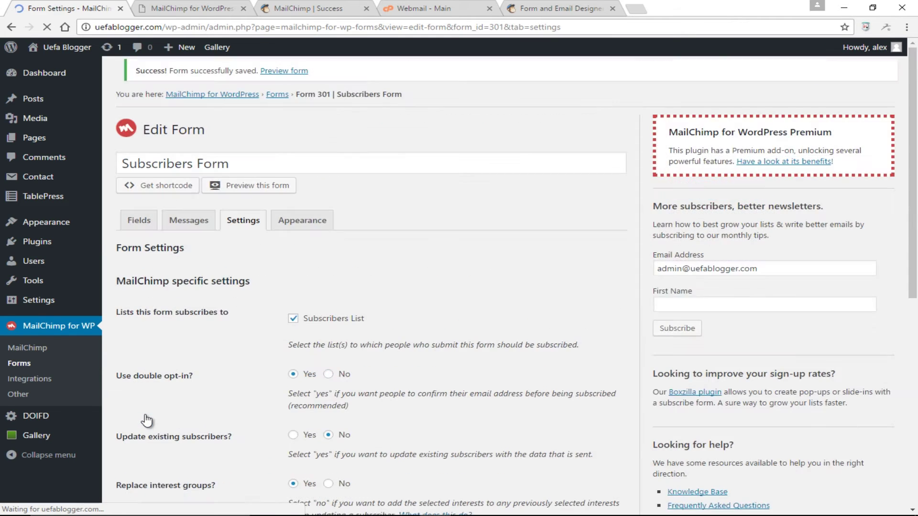
- Apply the Dark Theme form style, save, and preview it on the site
{"action": "left_click", "coordinate": [311, 230]}
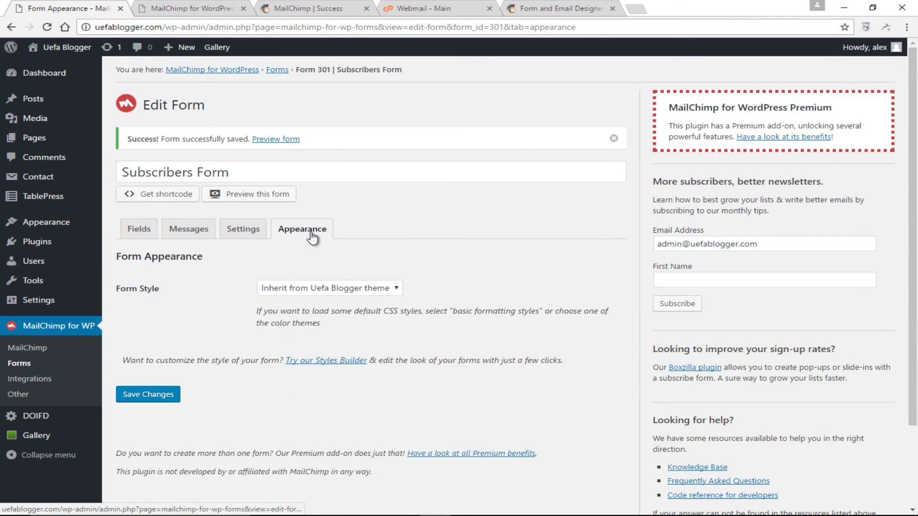
{"action": "left_click", "coordinate": [349, 289]}
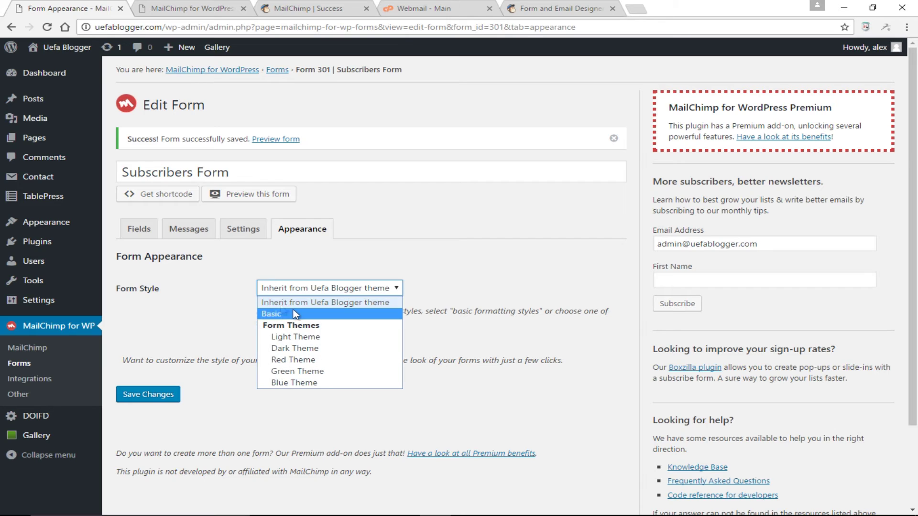
{"action": "left_click", "coordinate": [304, 351]}
{"action": "left_click", "coordinate": [158, 396]}
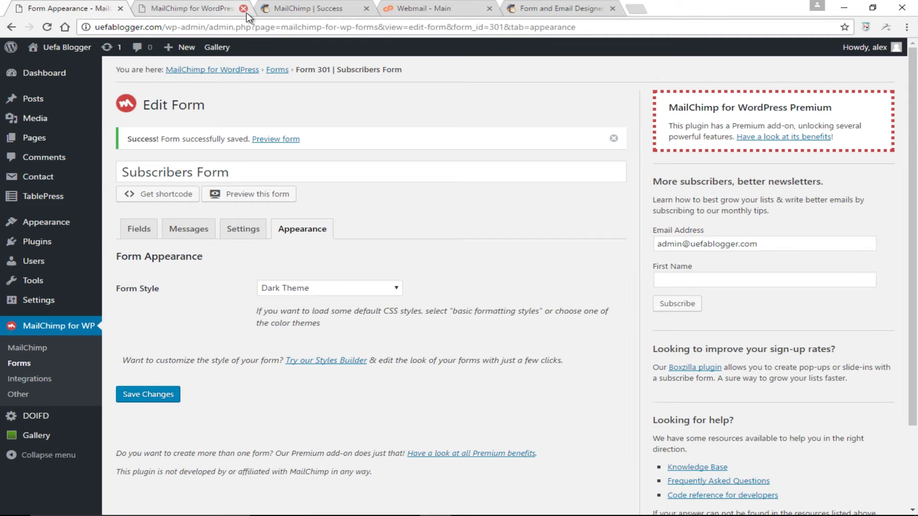
{"action": "left_click", "coordinate": [243, 9]}
{"action": "left_click", "coordinate": [273, 196]}
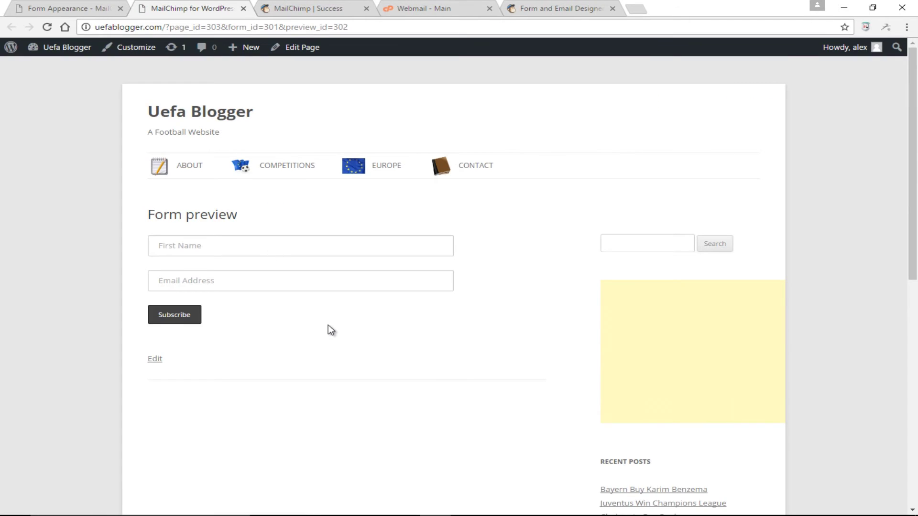
{"action": "scroll", "coordinate": [328, 326], "scroll_direction": "down", "scroll_amount": 1}
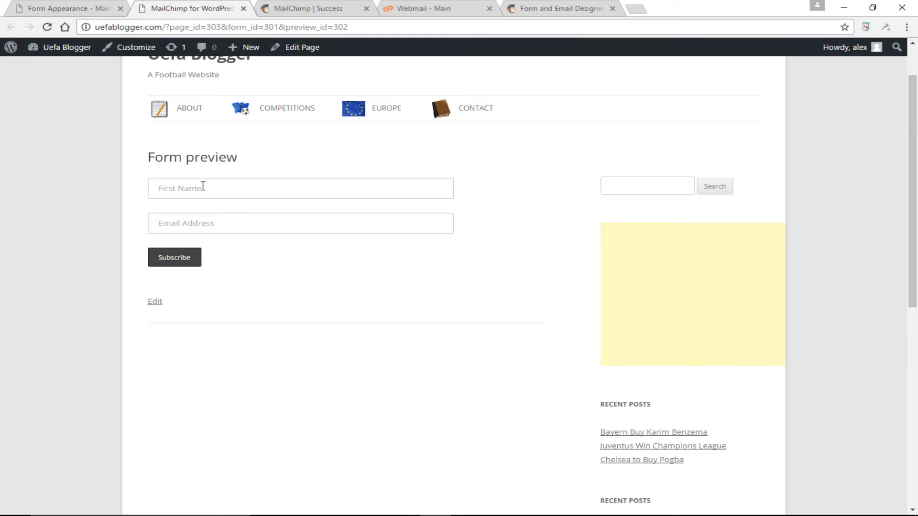
{"action": "left_click", "coordinate": [84, 8]}
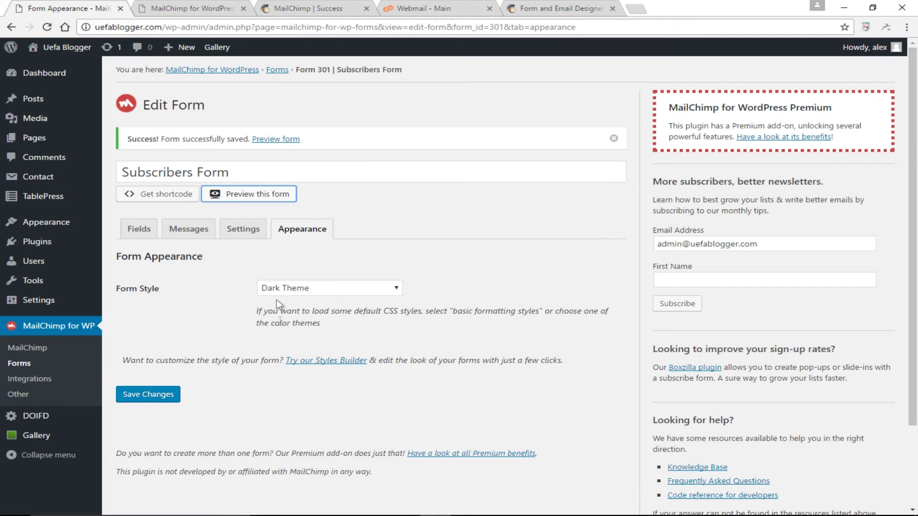
- Switch the form style to Blue Theme, save, and preview it on the site
{"action": "left_click", "coordinate": [328, 289]}
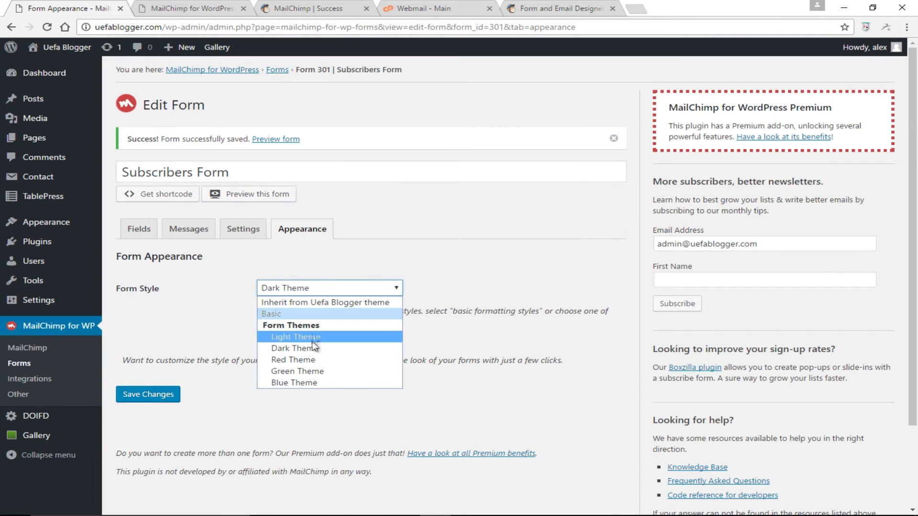
{"action": "left_click", "coordinate": [301, 383]}
{"action": "left_click", "coordinate": [165, 395]}
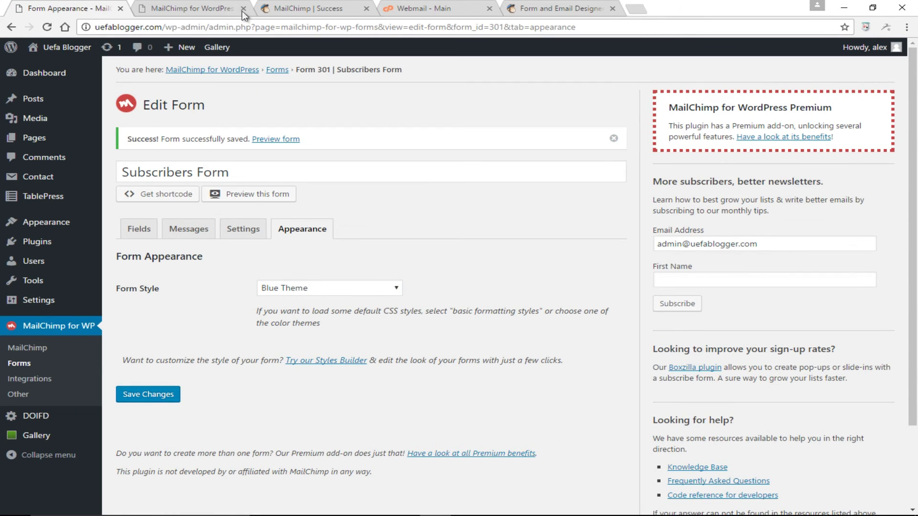
{"action": "left_click", "coordinate": [243, 8]}
{"action": "left_click", "coordinate": [245, 193]}
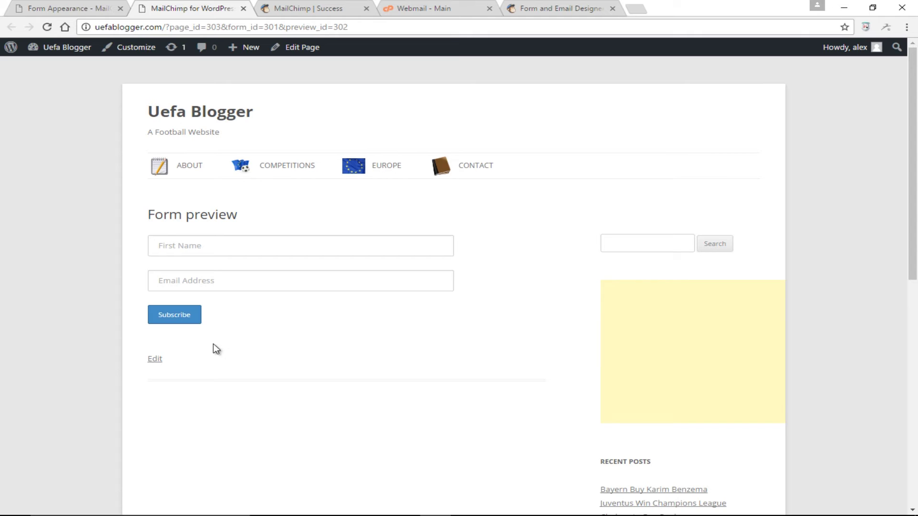
{"action": "left_click", "coordinate": [72, 9]}
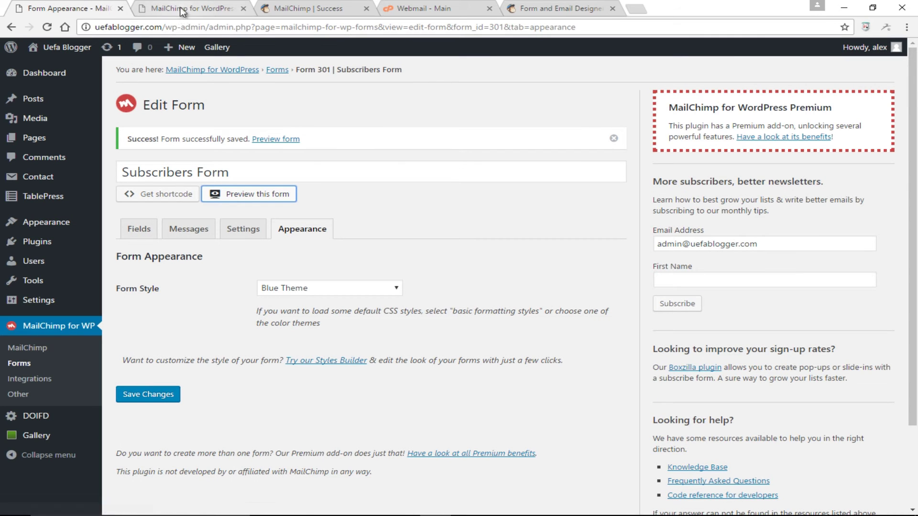
{"action": "left_click", "coordinate": [181, 9]}
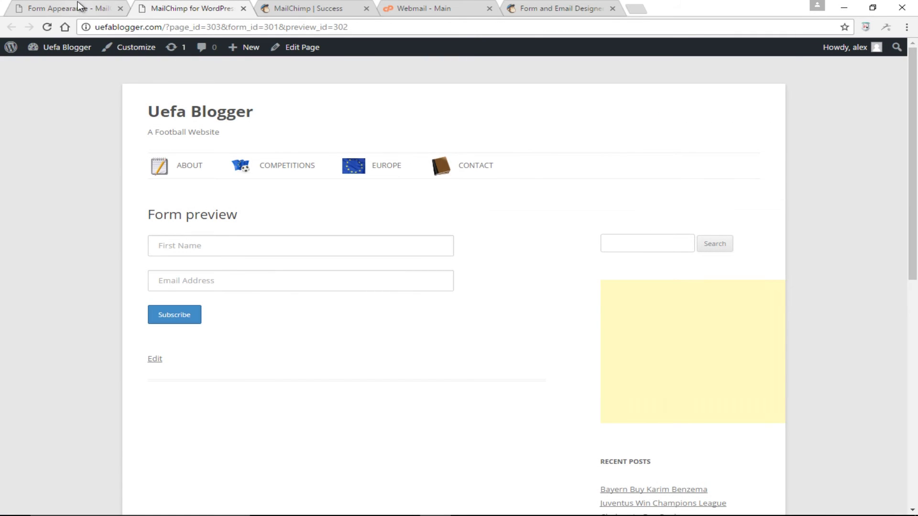
{"action": "left_click", "coordinate": [76, 8]}
{"action": "left_click", "coordinate": [141, 232]}
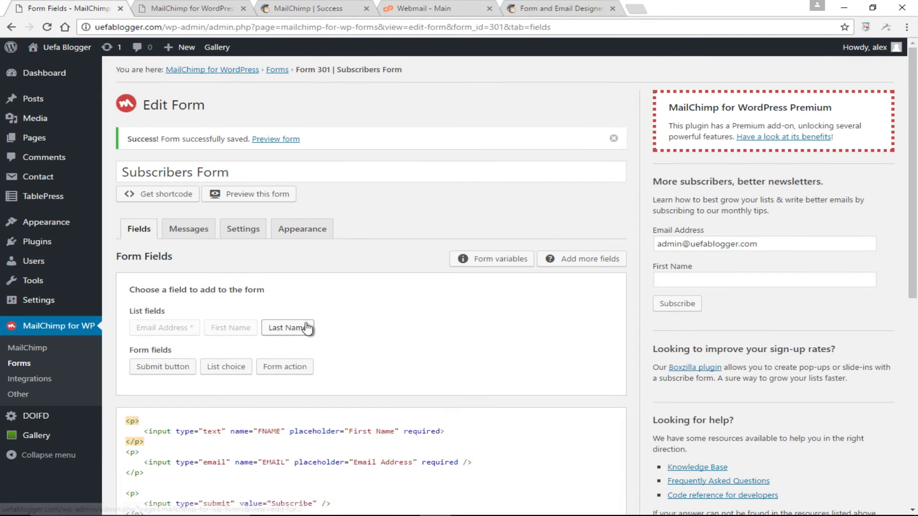
- Change the submit button text to SUBSCRIBE, save, and preview the form
{"action": "scroll", "coordinate": [307, 323], "scroll_direction": "down", "scroll_amount": 2}
{"action": "scroll", "coordinate": [307, 323], "scroll_direction": "down", "scroll_amount": 2}
{"action": "left_click_drag", "start_coordinate": [313, 274], "coordinate": [275, 272]}
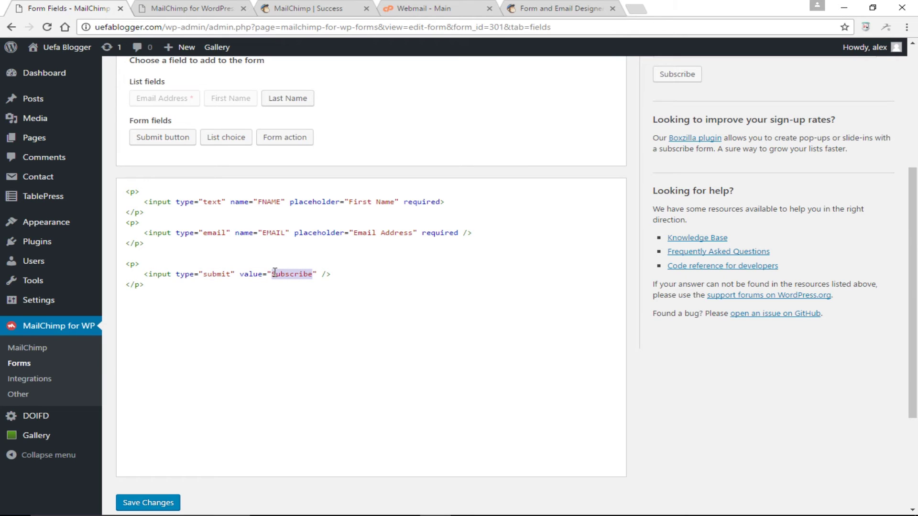
{"action": "type", "text": "SUBS"}
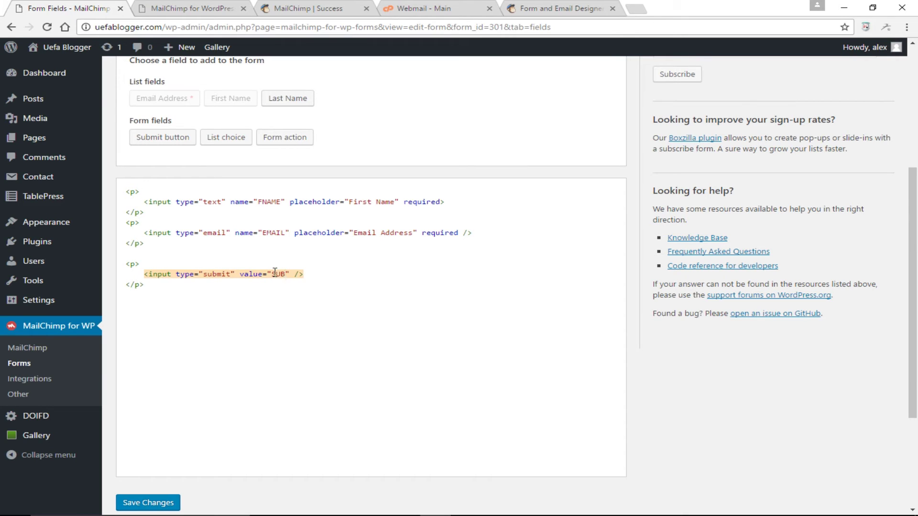
{"action": "type", "text": "CRIBE"}
{"action": "left_click", "coordinate": [154, 503]}
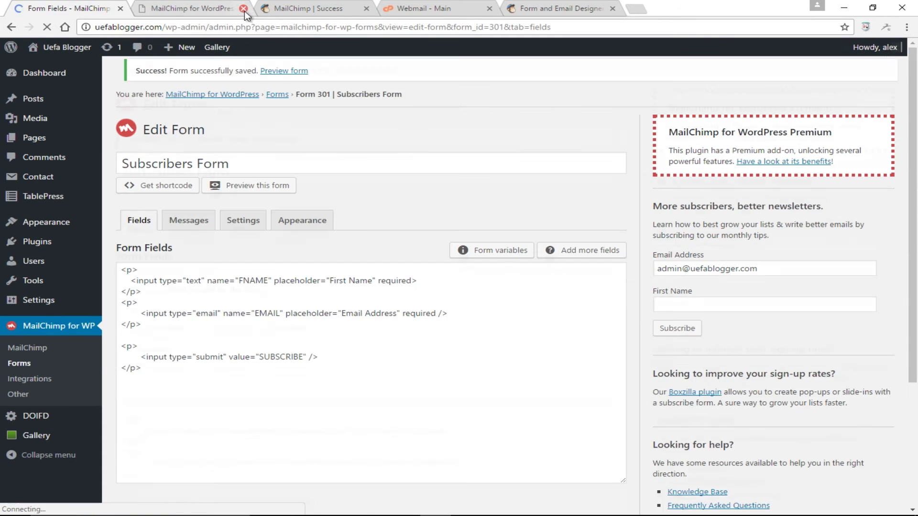
{"action": "left_click", "coordinate": [244, 9]}
{"action": "scroll", "coordinate": [348, 254], "scroll_direction": "down", "scroll_amount": 1}
{"action": "scroll", "coordinate": [287, 191], "scroll_direction": "up", "scroll_amount": 1}
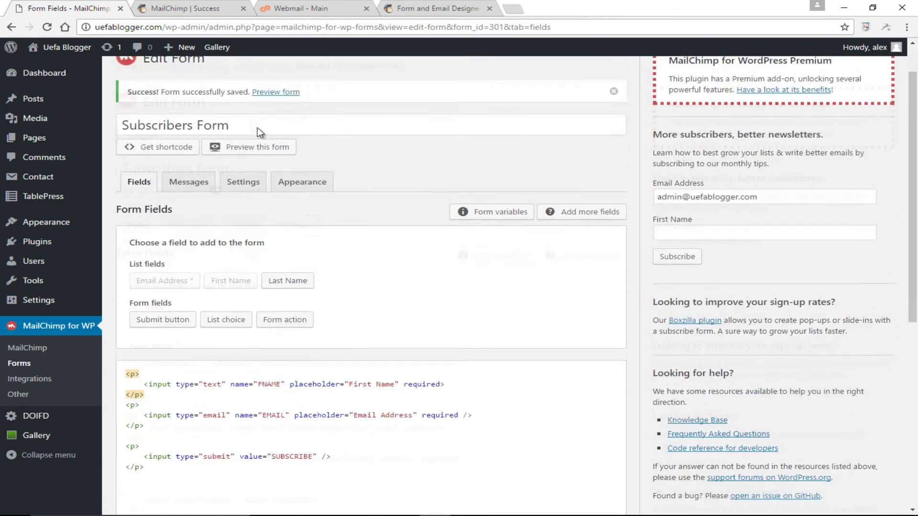
{"action": "left_click", "coordinate": [241, 195]}
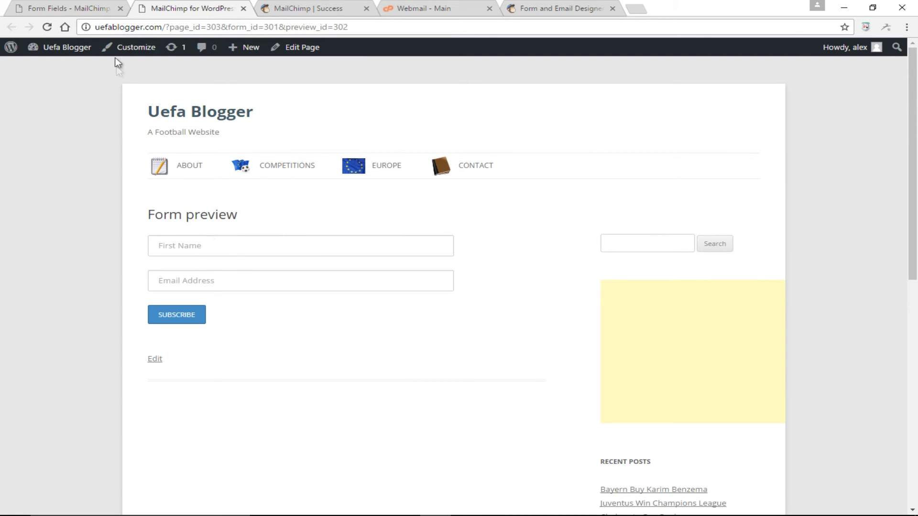
{"action": "left_click", "coordinate": [87, 5]}
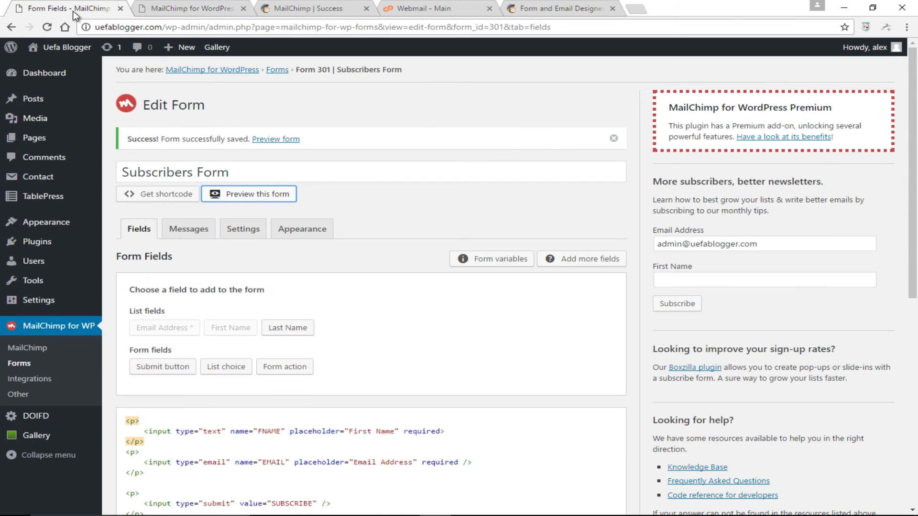
- Display the form's shortcode [mc4wp_form id="301"], then go to Appearance > Widgets
{"action": "mouse_move", "coordinate": [83, 48]}
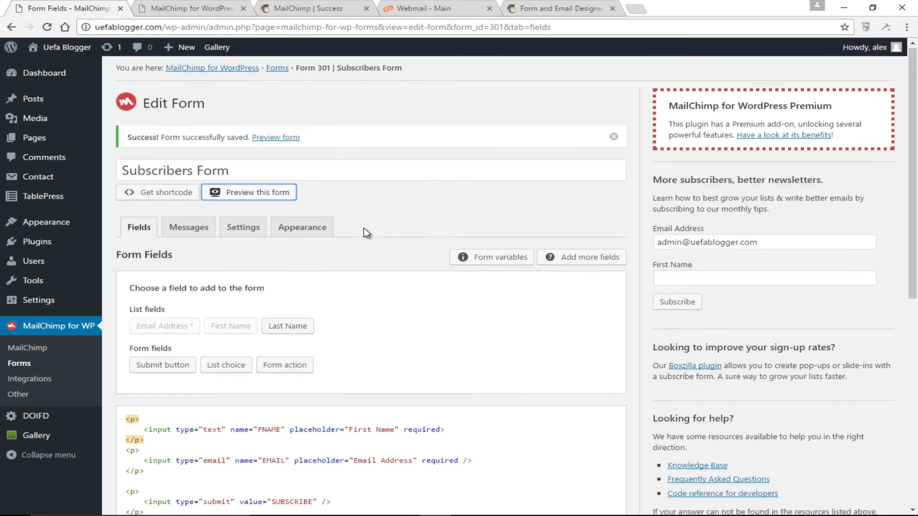
{"action": "scroll", "coordinate": [364, 231], "scroll_direction": "down", "scroll_amount": 1}
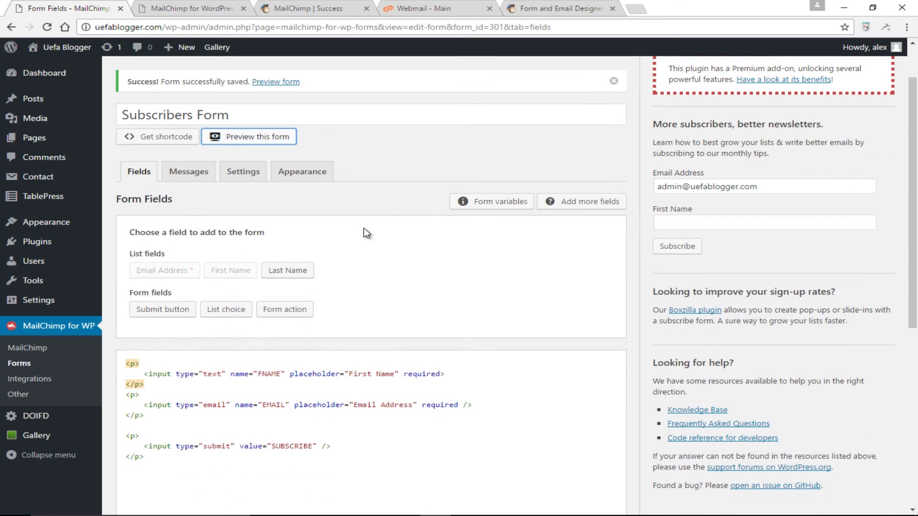
{"action": "left_click", "coordinate": [160, 140]}
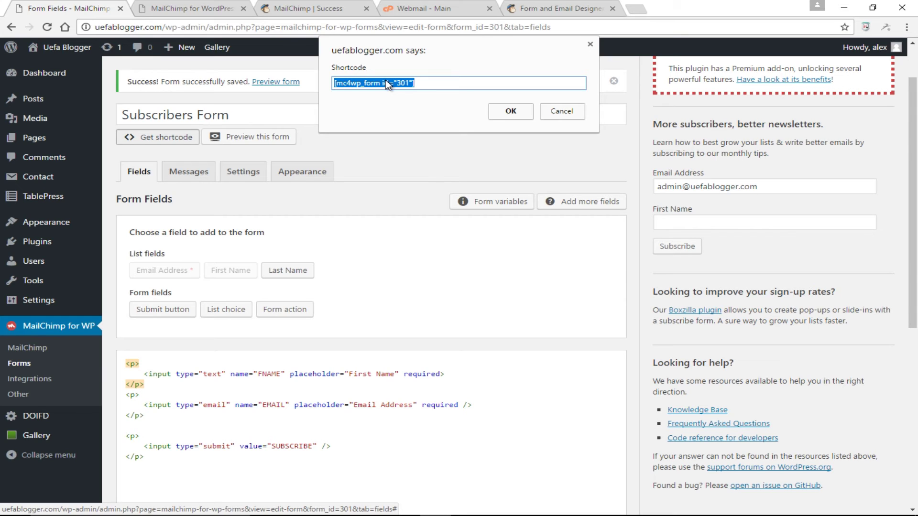
{"action": "left_click", "coordinate": [510, 112]}
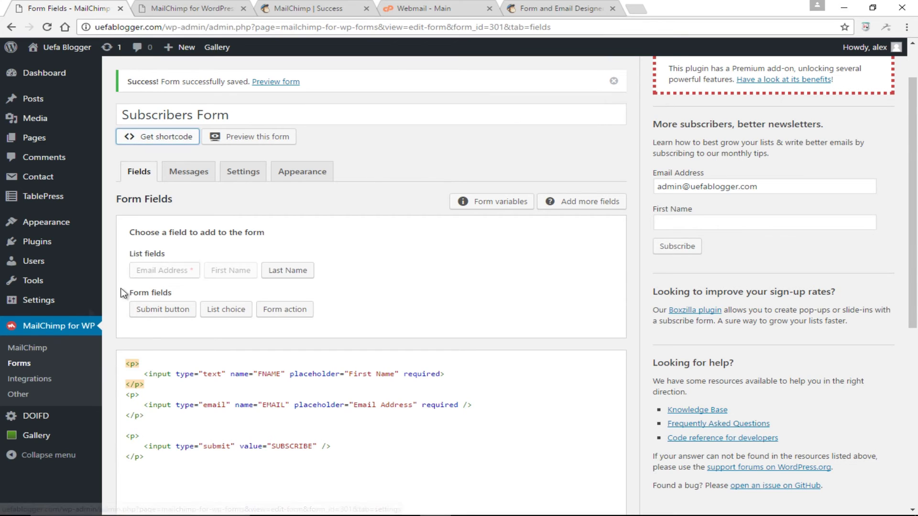
{"action": "mouse_move", "coordinate": [86, 222]}
{"action": "left_click", "coordinate": [130, 256]}
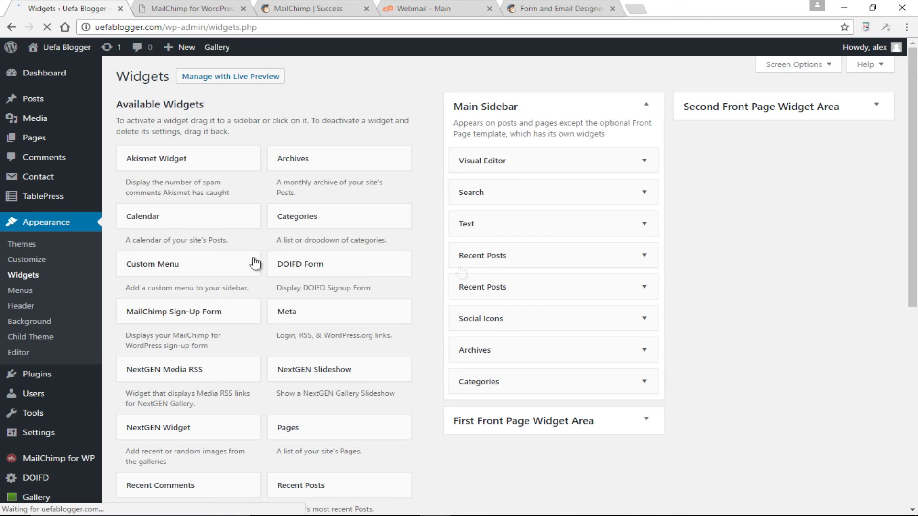
- Place the MailChimp Sign-Up Form widget in the Main Sidebar titled 'subscribe' and save it
{"action": "scroll", "coordinate": [495, 271], "scroll_direction": "down", "scroll_amount": 2}
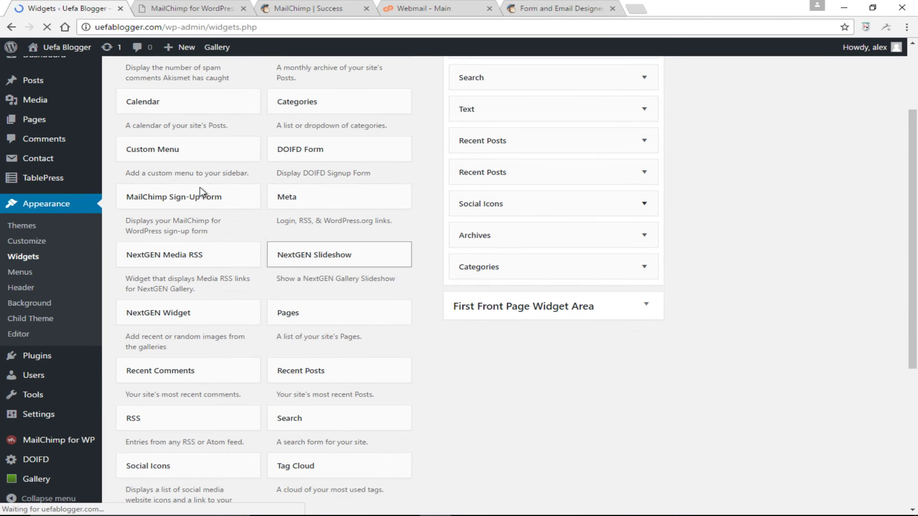
{"action": "scroll", "coordinate": [420, 341], "scroll_direction": "up", "scroll_amount": 2}
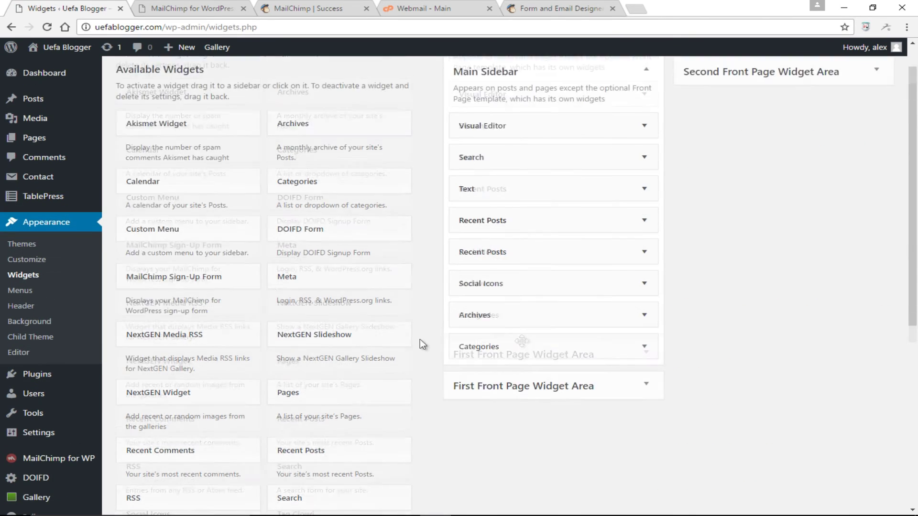
{"action": "left_click_drag", "start_coordinate": [188, 314], "coordinate": [519, 223]}
{"action": "left_click_drag", "start_coordinate": [521, 262], "coordinate": [445, 265]}
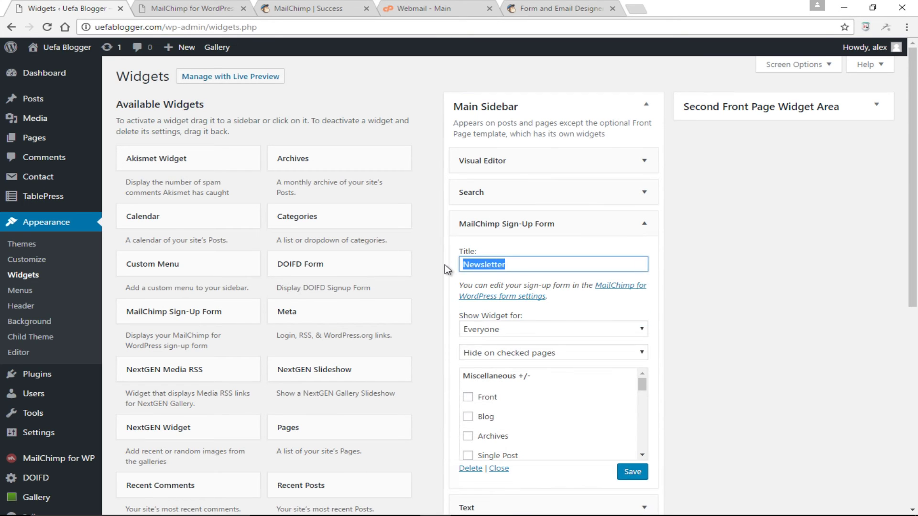
{"action": "type", "text": "s"}
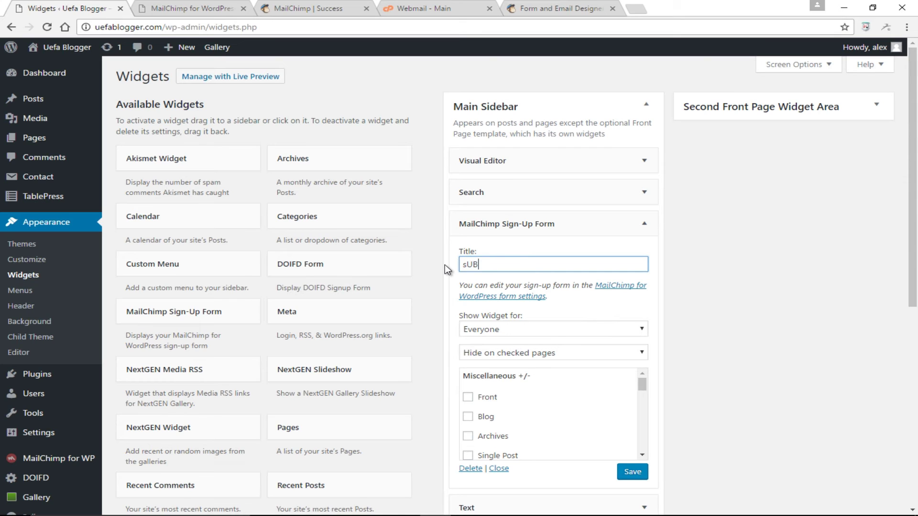
{"action": "type", "text": "ubscribe"}
{"action": "left_click", "coordinate": [631, 473]}
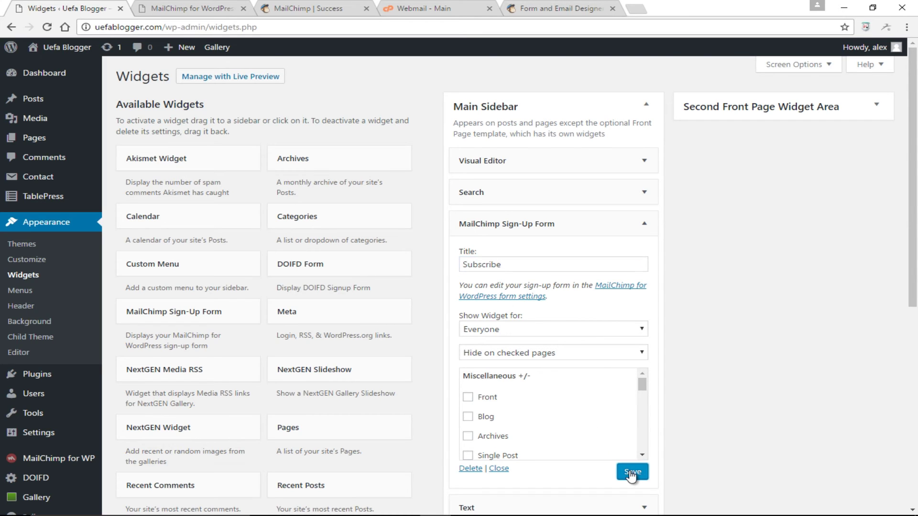
{"action": "left_click", "coordinate": [225, 9]}
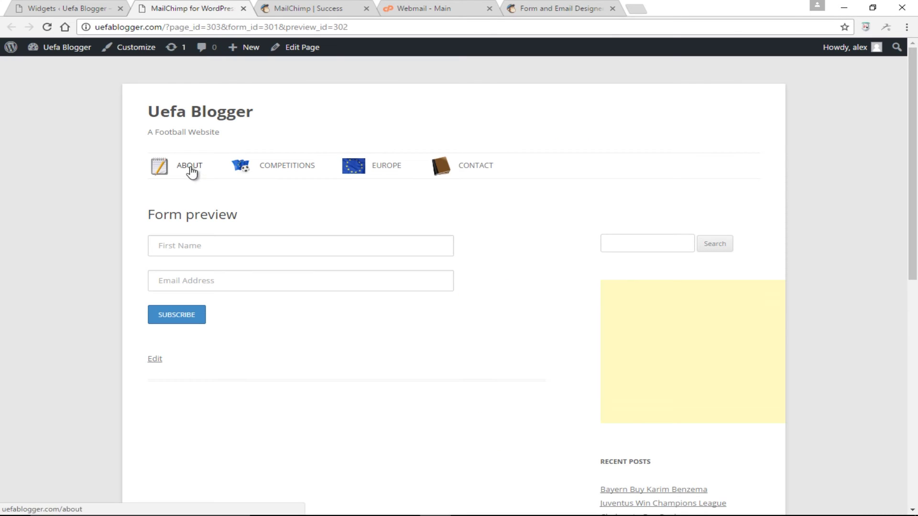
- On the site's home page, fill the sidebar form with a test first name and email address
{"action": "left_click", "coordinate": [211, 115]}
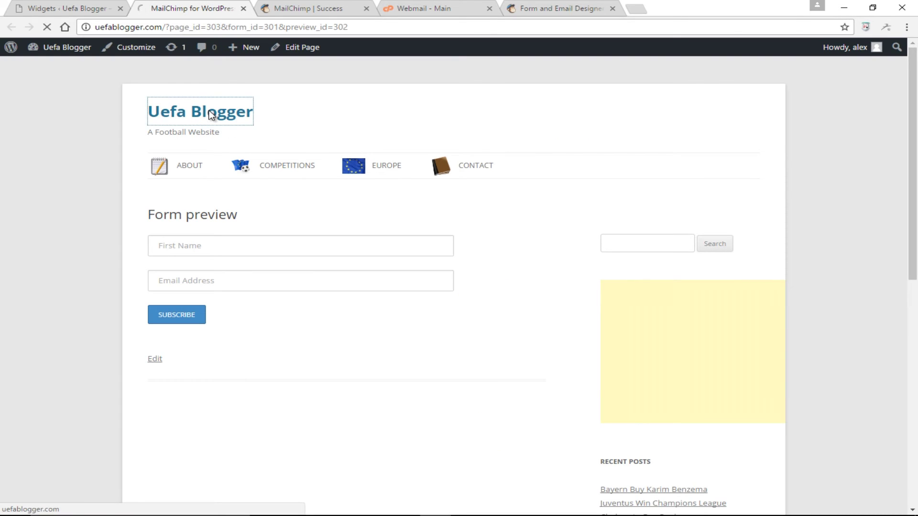
{"action": "scroll", "coordinate": [859, 253], "scroll_direction": "down", "scroll_amount": 3}
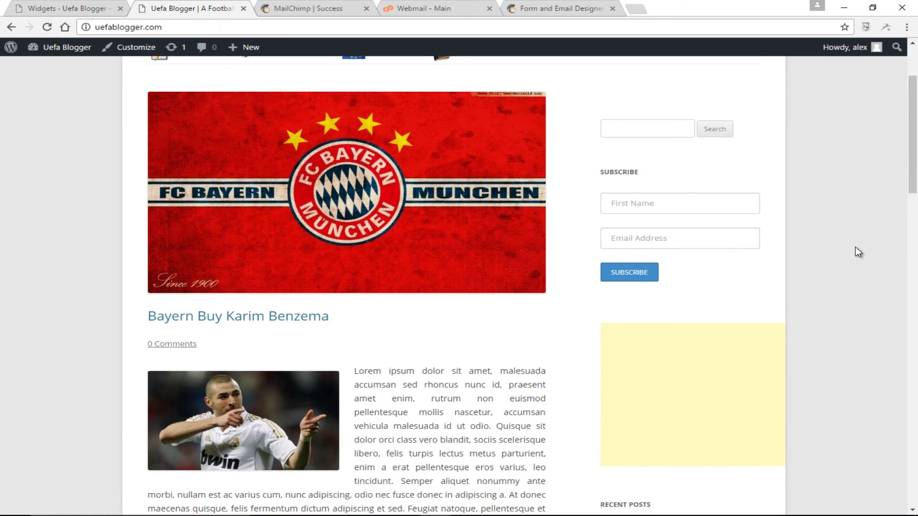
{"action": "scroll", "coordinate": [856, 247], "scroll_direction": "up", "scroll_amount": 3}
{"action": "left_click_drag", "start_coordinate": [608, 286], "coordinate": [629, 298]}
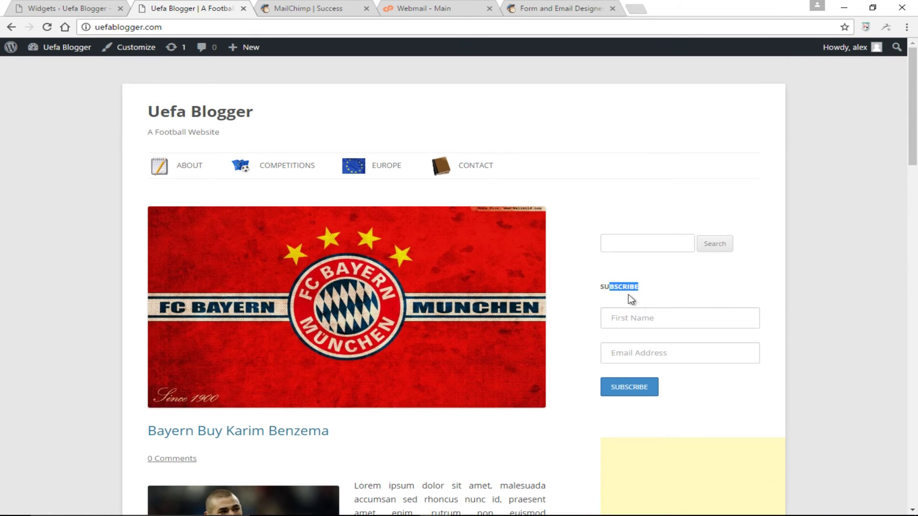
{"action": "left_click", "coordinate": [677, 324]}
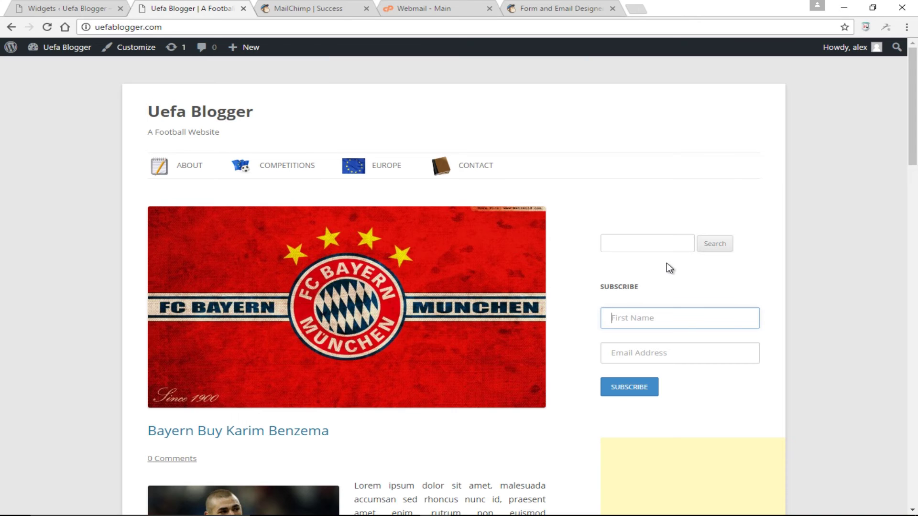
{"action": "scroll", "coordinate": [667, 263], "scroll_direction": "down", "scroll_amount": 2}
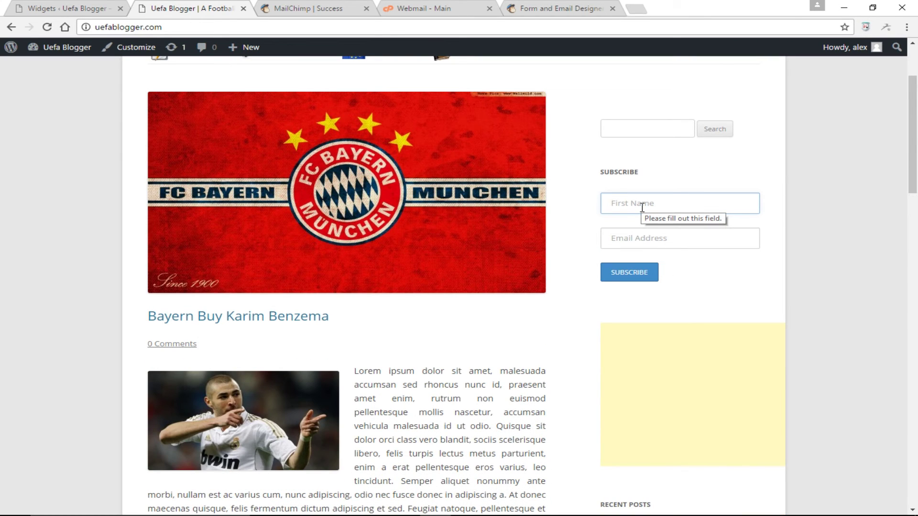
{"action": "type", "text": "Moses"}
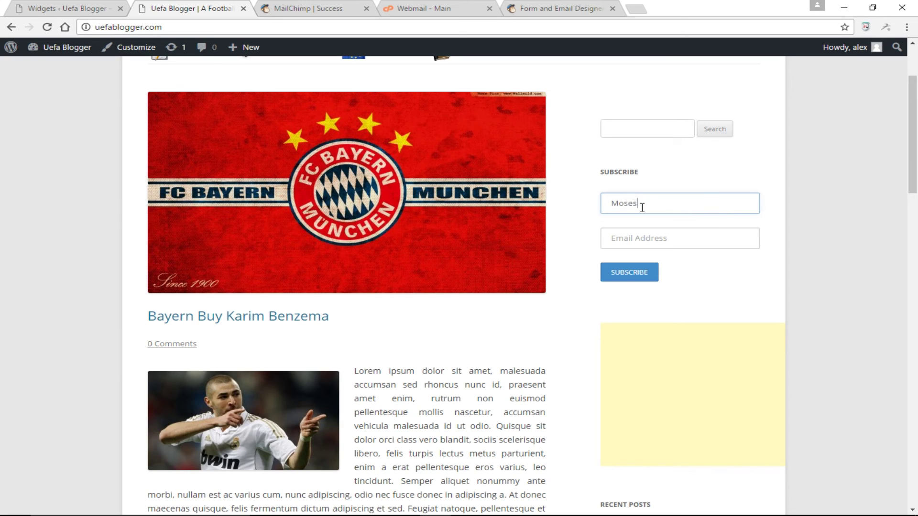
{"action": "key", "text": "Tab"}
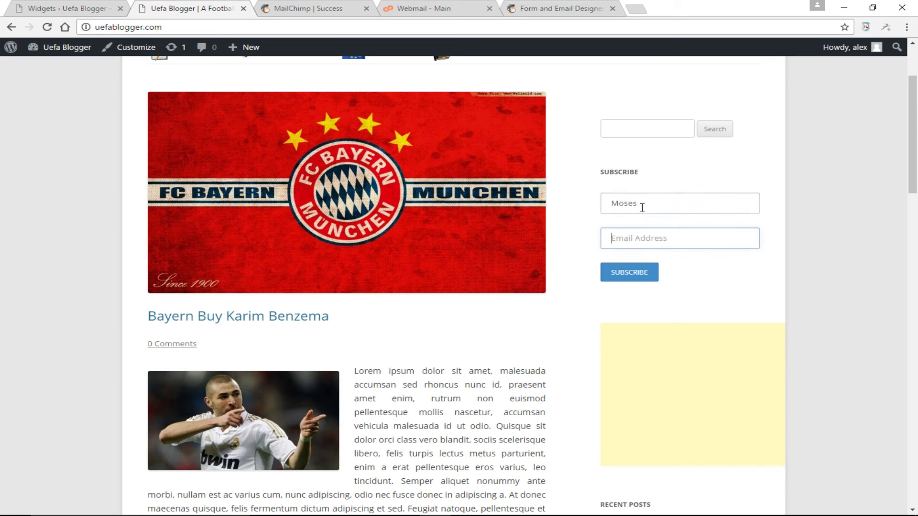
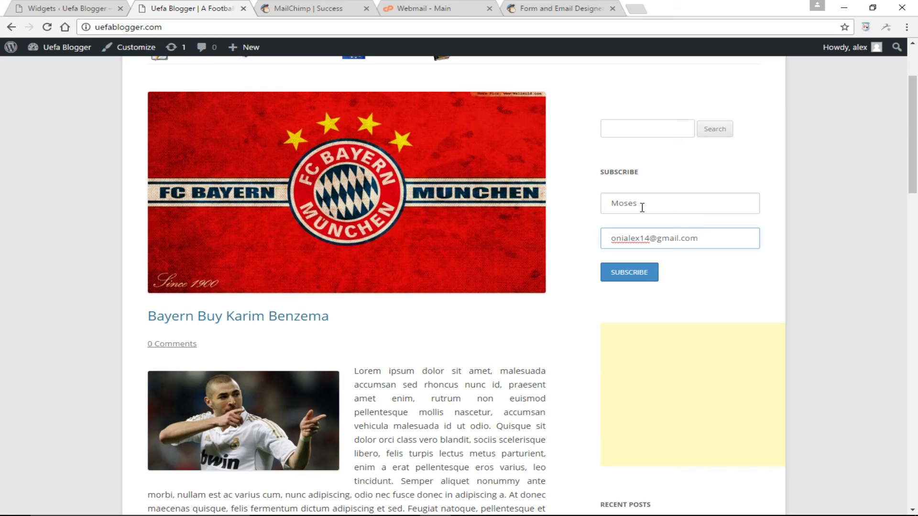
- Submit the sign-up and review the message asking to confirm by email
{"action": "left_click", "coordinate": [631, 275]}
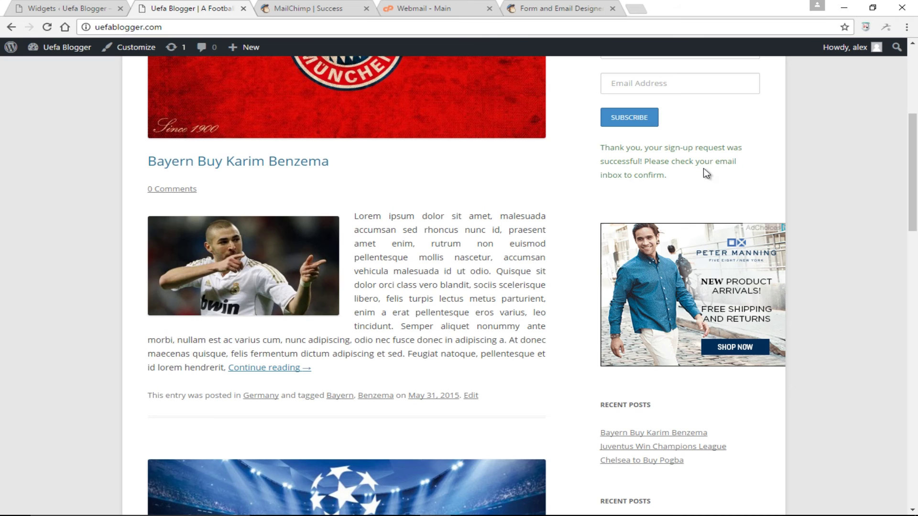
{"action": "scroll", "coordinate": [706, 173], "scroll_direction": "up", "scroll_amount": 1}
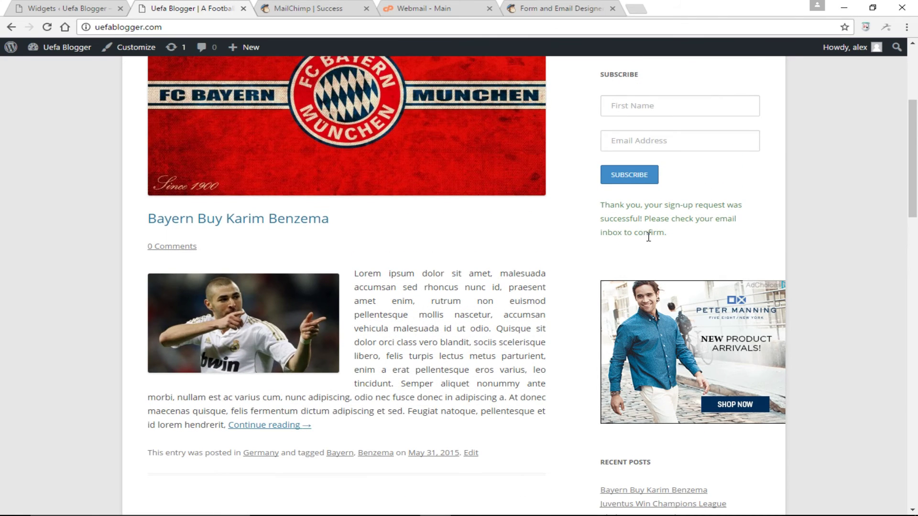
{"action": "scroll", "coordinate": [659, 236], "scroll_direction": "up", "scroll_amount": 2}
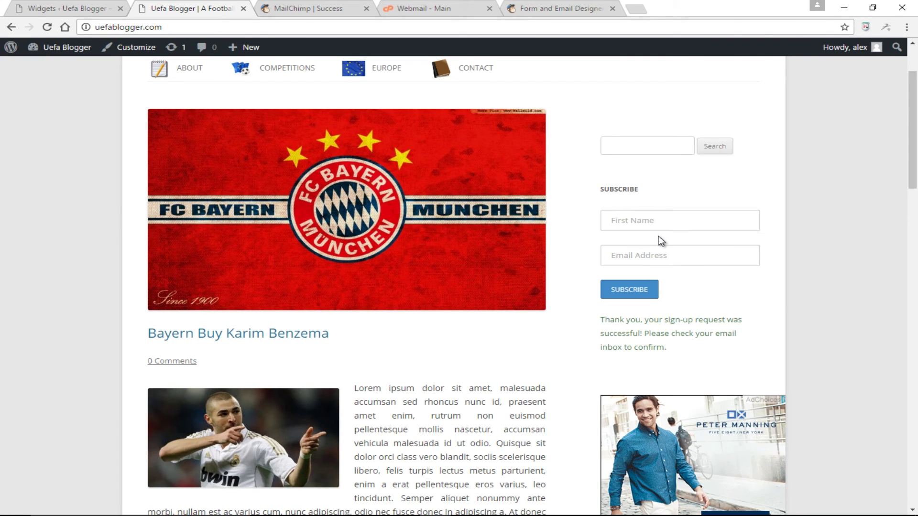
{"action": "scroll", "coordinate": [686, 219], "scroll_direction": "up", "scroll_amount": 2}
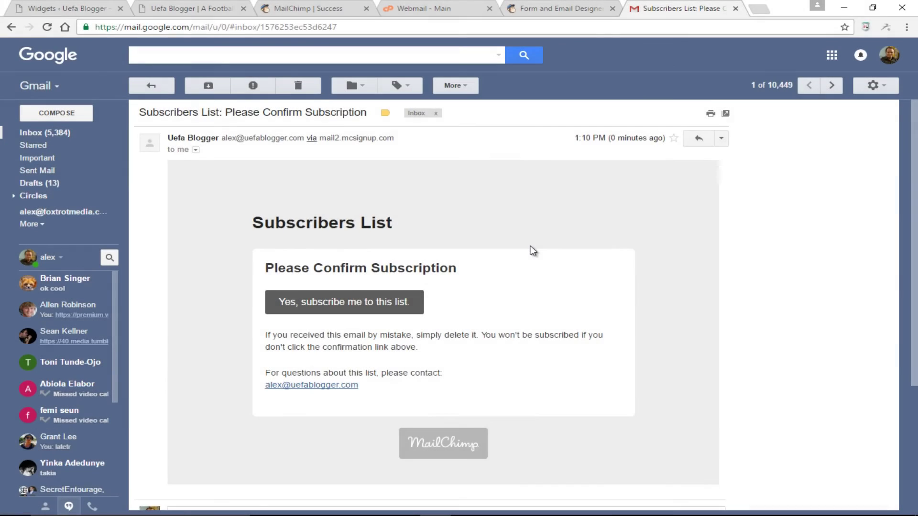
{"action": "scroll", "coordinate": [534, 250], "scroll_direction": "down", "scroll_amount": 1}
{"action": "scroll", "coordinate": [534, 250], "scroll_direction": "up", "scroll_amount": 1}
- Follow the 'Yes, subscribe me to this list' link in the confirmation email
{"action": "left_click", "coordinate": [355, 305]}
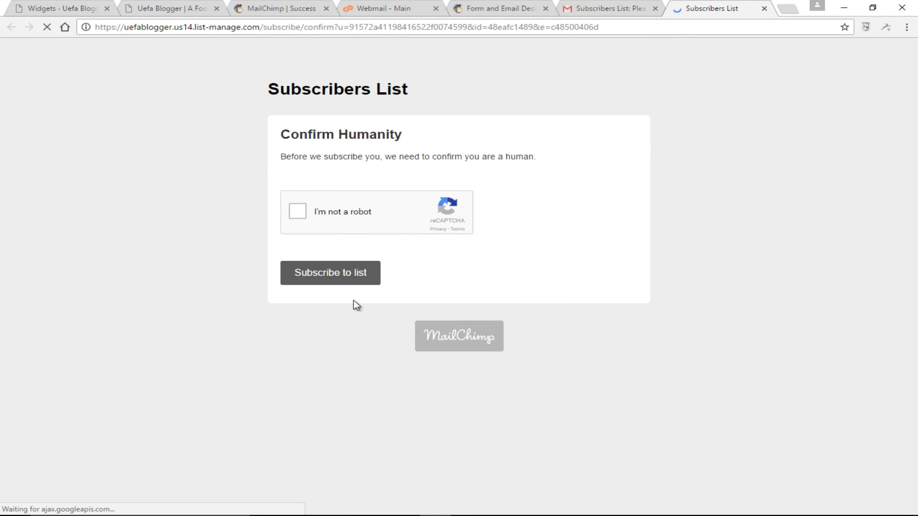
- Tick 'I'm not a robot' and confirm the subscription to Subscribers List
{"action": "left_click", "coordinate": [298, 214]}
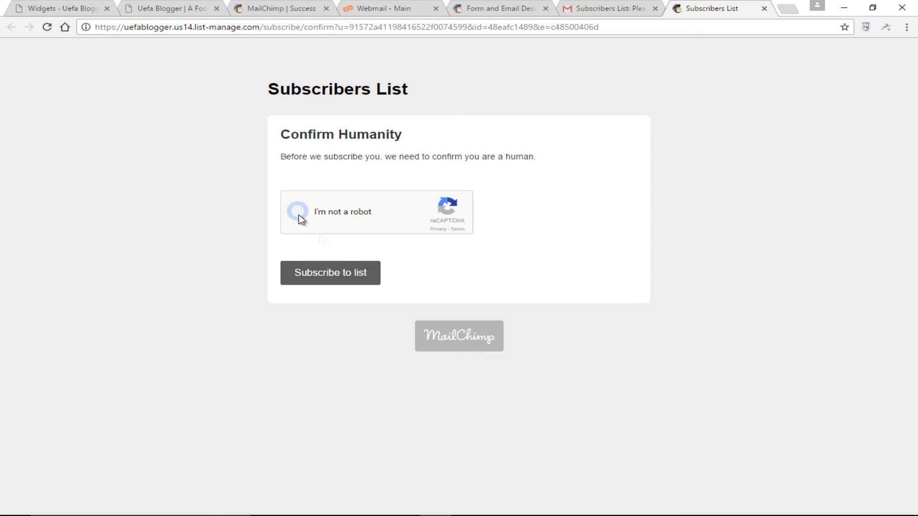
{"action": "left_click", "coordinate": [345, 277]}
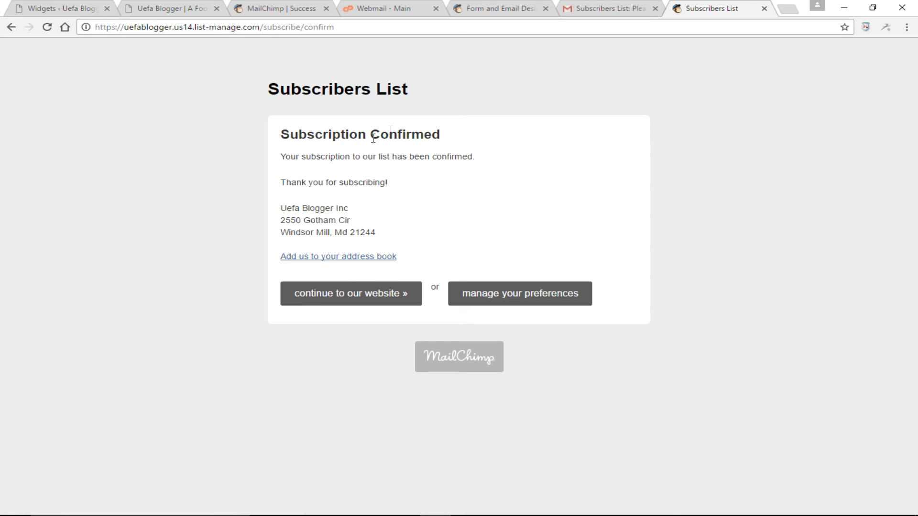
{"action": "left_click", "coordinate": [286, 12]}
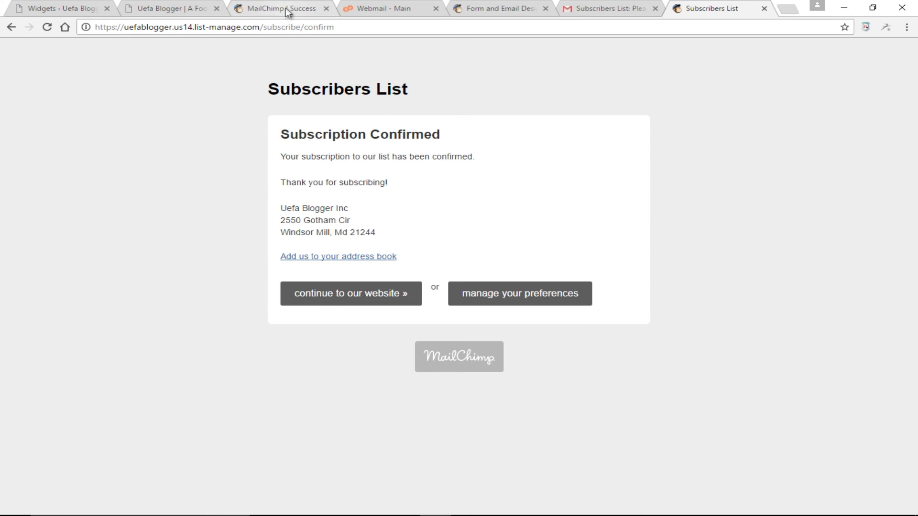
{"action": "left_click", "coordinate": [326, 8]}
- Close the Success tab, skip the Lists tour, and reload to show Subscribers List with 1 subscriber
{"action": "left_click", "coordinate": [387, 10]}
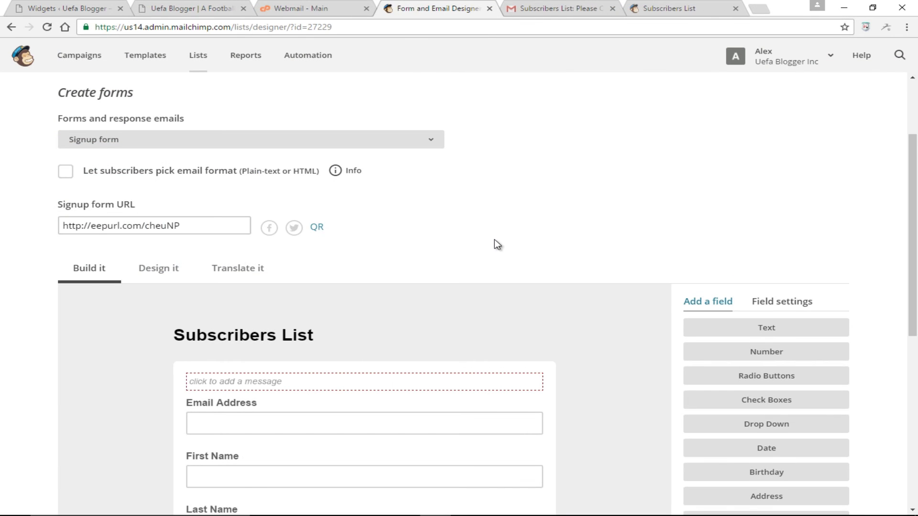
{"action": "left_click", "coordinate": [202, 61]}
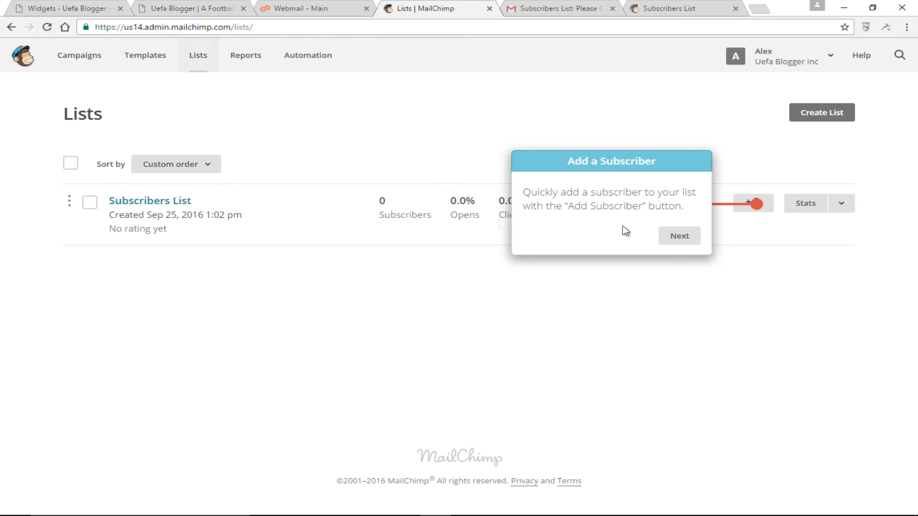
{"action": "left_click", "coordinate": [684, 238]}
{"action": "left_click", "coordinate": [816, 339]}
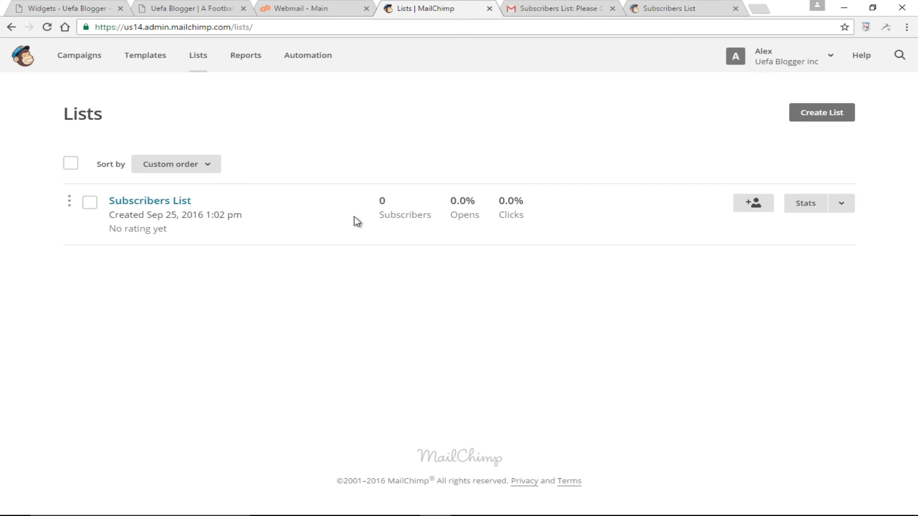
{"action": "left_click", "coordinate": [47, 27]}
- Review the one confirmed member of Subscribers List, then go to its Signup forms page
{"action": "left_click", "coordinate": [180, 204]}
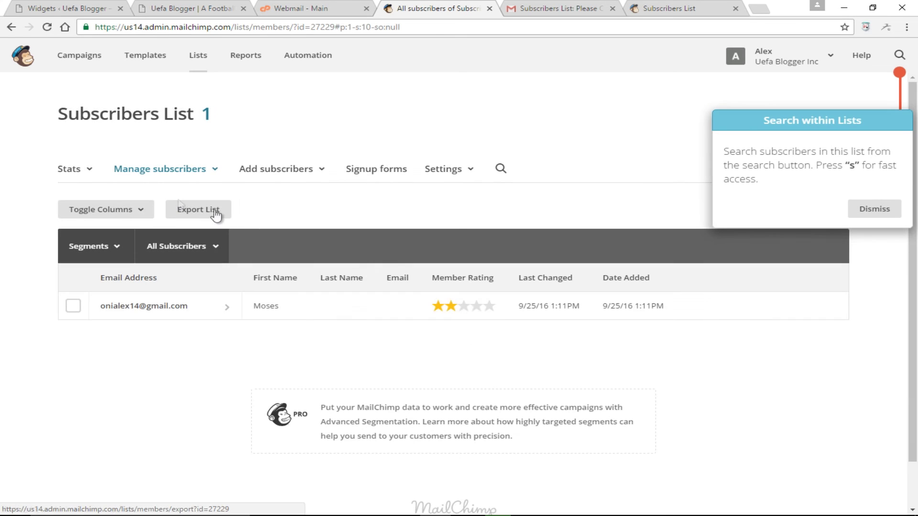
{"action": "scroll", "coordinate": [510, 316], "scroll_direction": "down", "scroll_amount": 2}
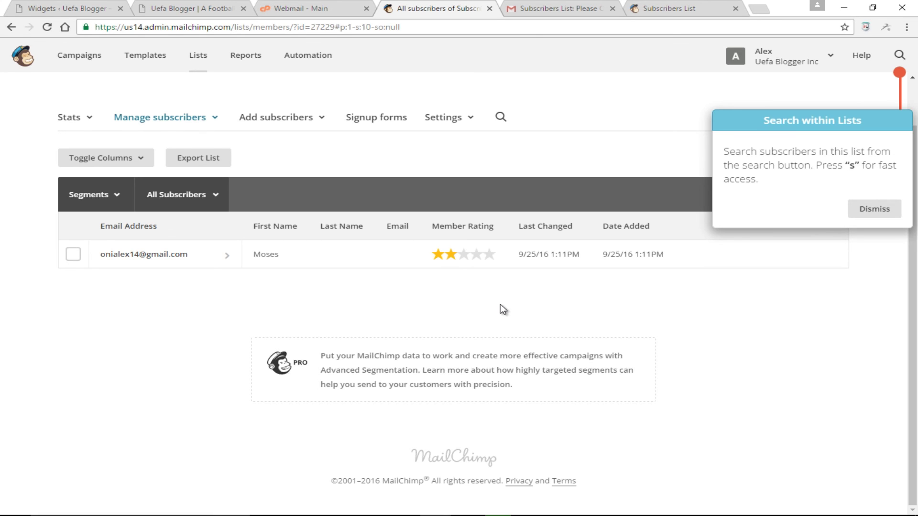
{"action": "scroll", "coordinate": [478, 287], "scroll_direction": "up", "scroll_amount": 1}
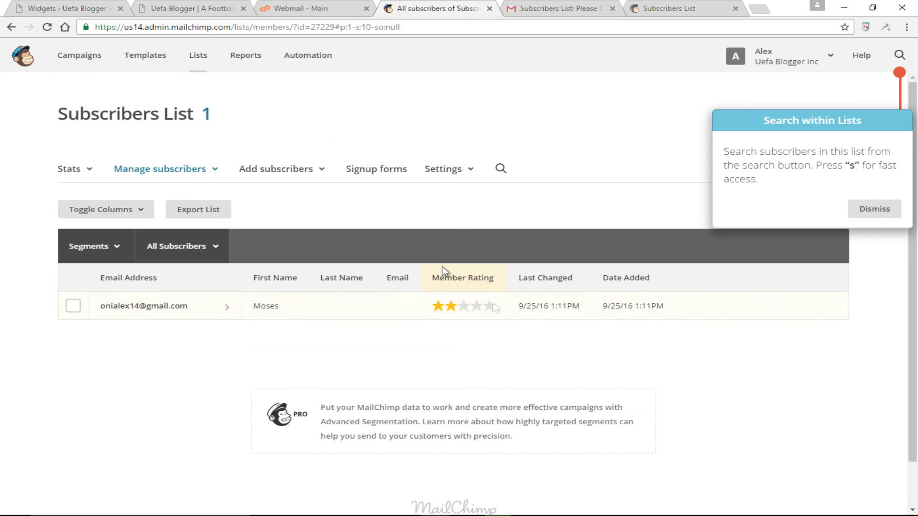
{"action": "left_click", "coordinate": [385, 172]}
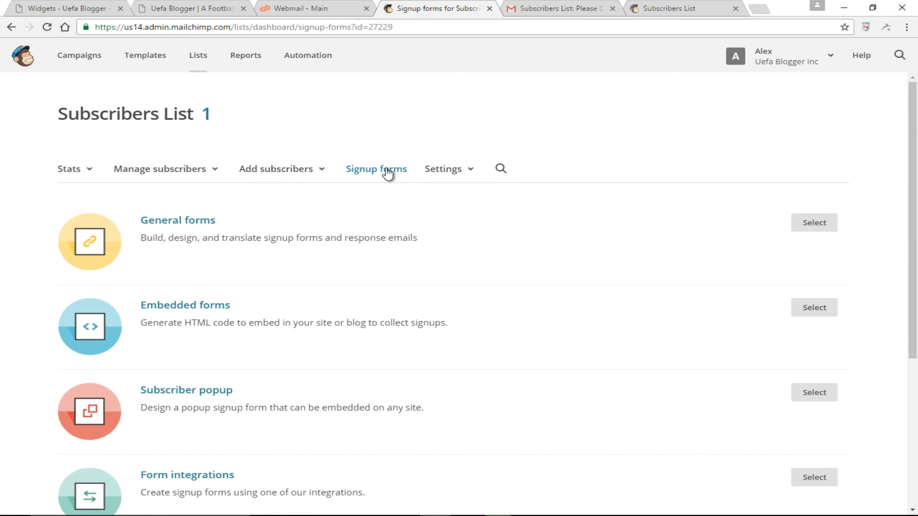
- Open the General forms designer for Subscribers List on its Design it tab
{"action": "left_click", "coordinate": [199, 221]}
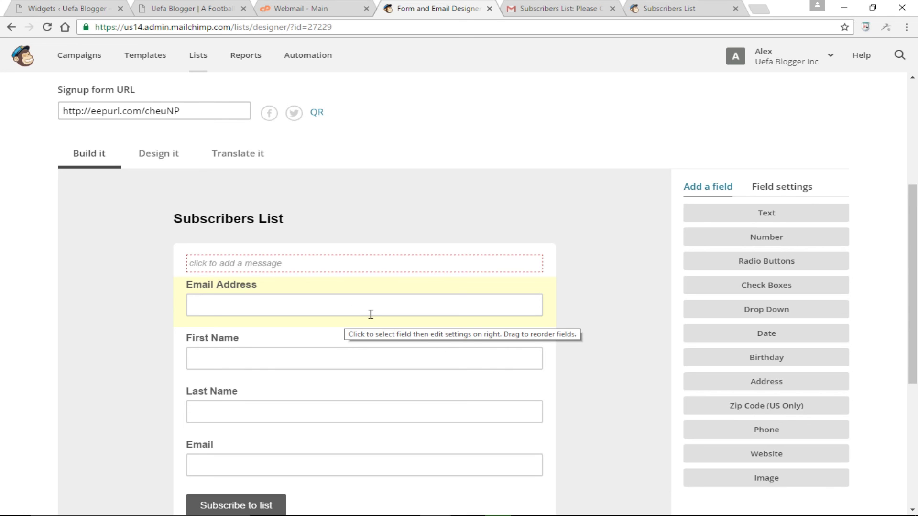
{"action": "scroll", "coordinate": [208, 253], "scroll_direction": "up", "scroll_amount": 1}
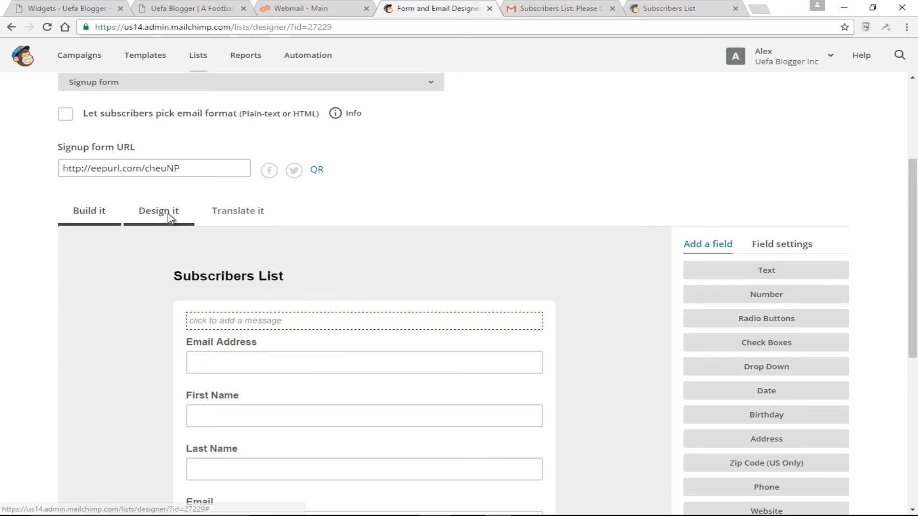
{"action": "left_click", "coordinate": [168, 213]}
{"action": "scroll", "coordinate": [462, 313], "scroll_direction": "down", "scroll_amount": 1}
{"action": "scroll", "coordinate": [324, 291], "scroll_direction": "down", "scroll_amount": 3}
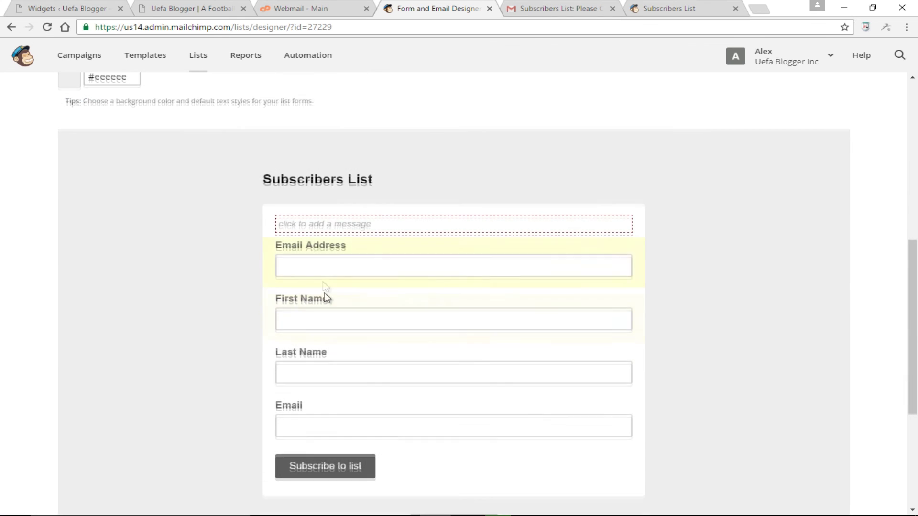
{"action": "scroll", "coordinate": [381, 323], "scroll_direction": "up", "scroll_amount": 2}
{"action": "scroll", "coordinate": [381, 323], "scroll_direction": "up", "scroll_amount": 2}
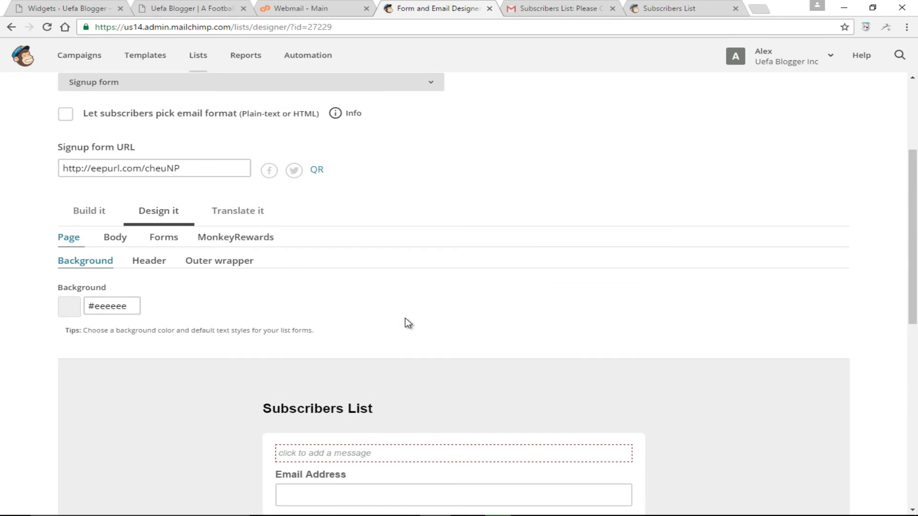
{"action": "scroll", "coordinate": [412, 317], "scroll_direction": "down", "scroll_amount": 4}
{"action": "scroll", "coordinate": [433, 345], "scroll_direction": "up", "scroll_amount": 2}
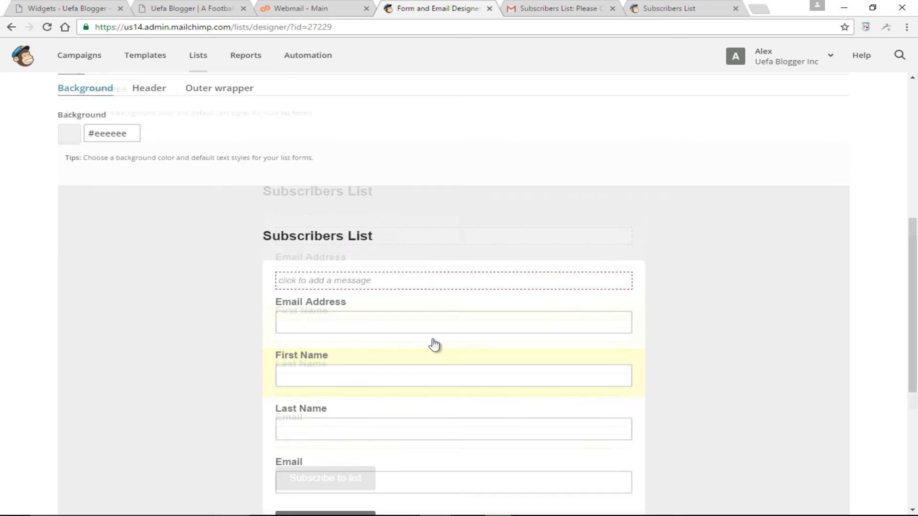
- Set the signup form Header font size to 32px, then return to the Uefa Blogger site
{"action": "left_click", "coordinate": [157, 152]}
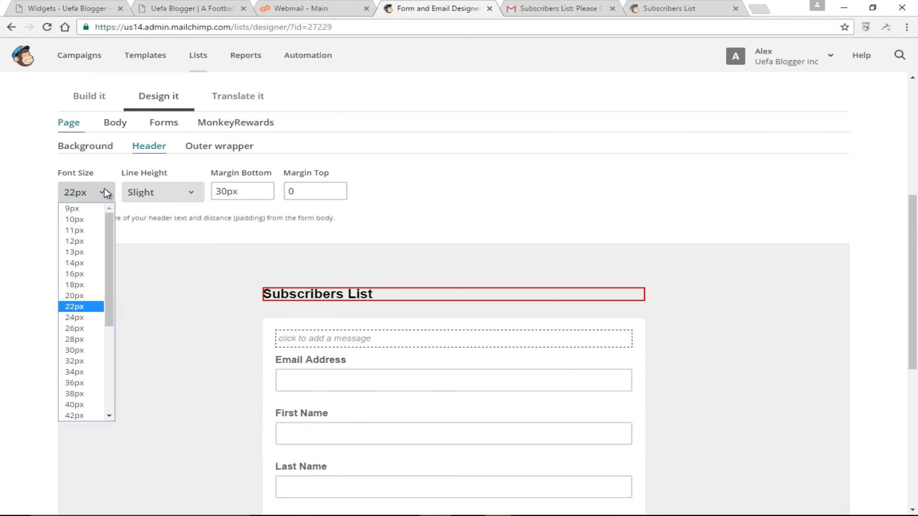
{"action": "left_click", "coordinate": [78, 362]}
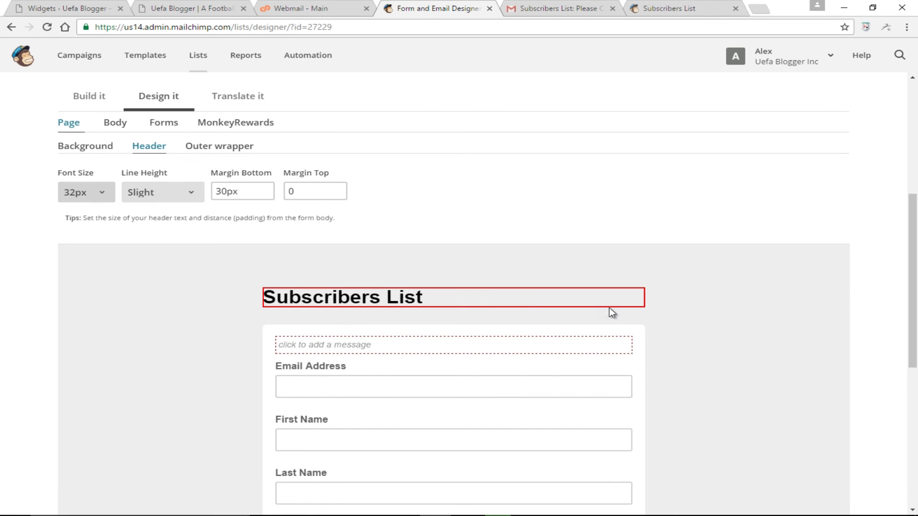
{"action": "scroll", "coordinate": [610, 310], "scroll_direction": "down", "scroll_amount": 6}
{"action": "scroll", "coordinate": [610, 308], "scroll_direction": "up", "scroll_amount": 8}
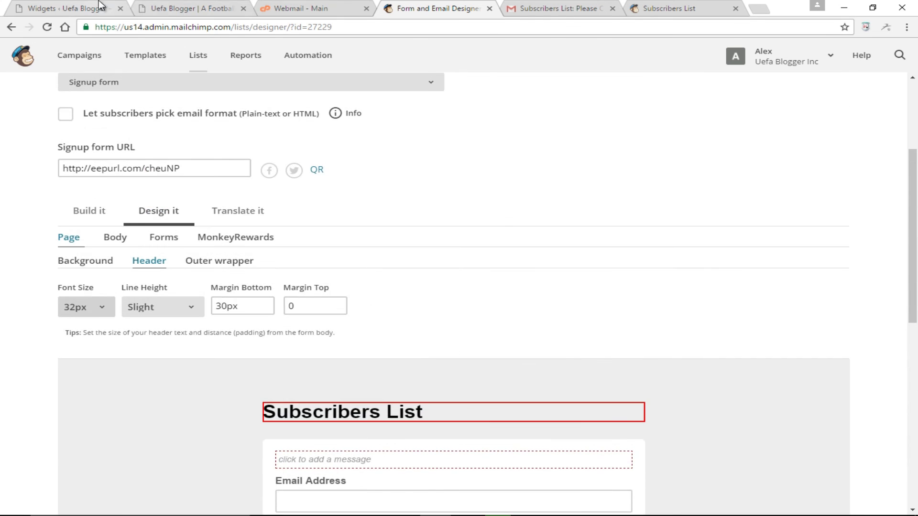
{"action": "left_click", "coordinate": [181, 8]}
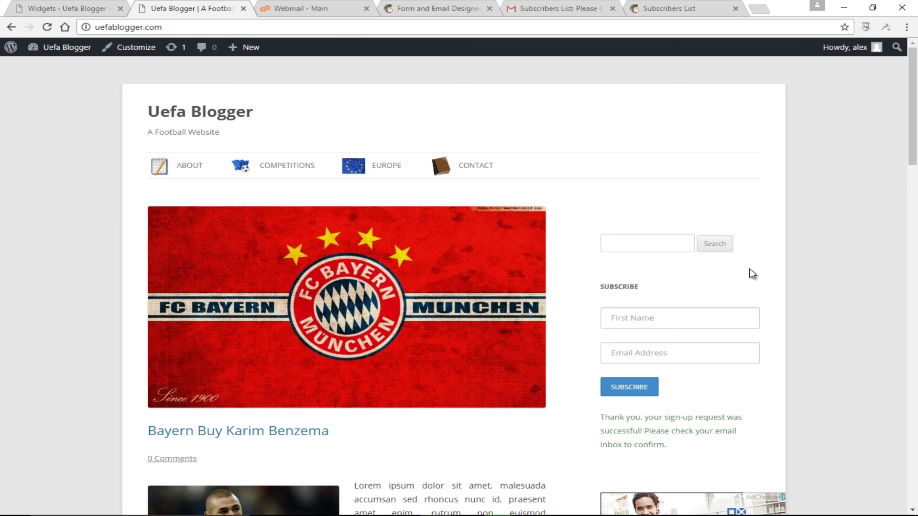